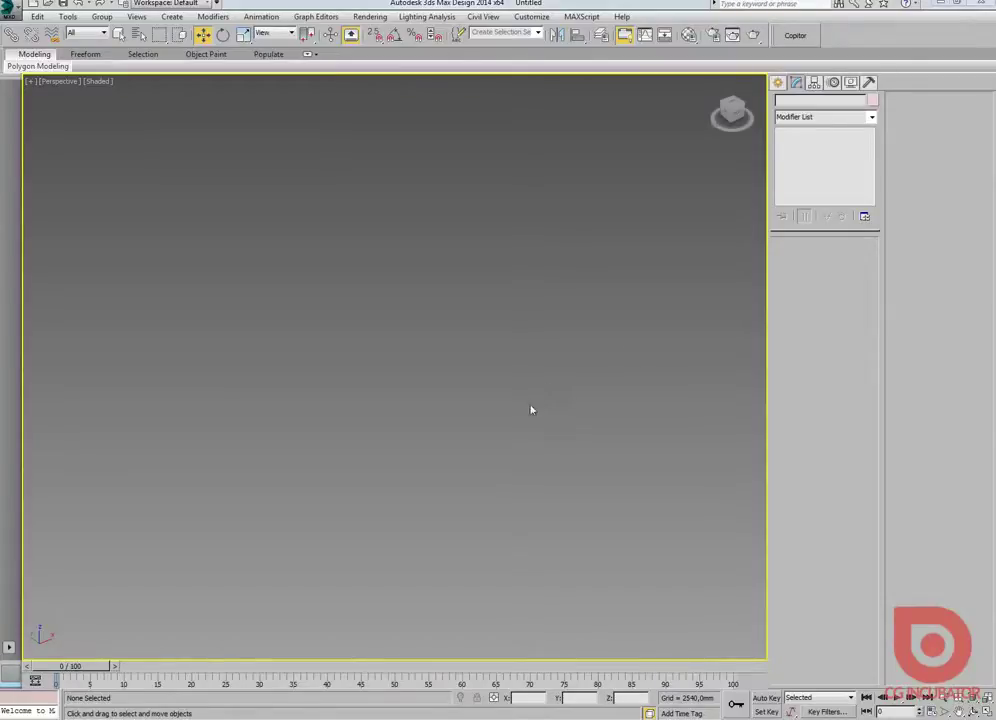
Pick the Line spline tool and maximize the Front viewport
click(778, 82)
click(797, 103)
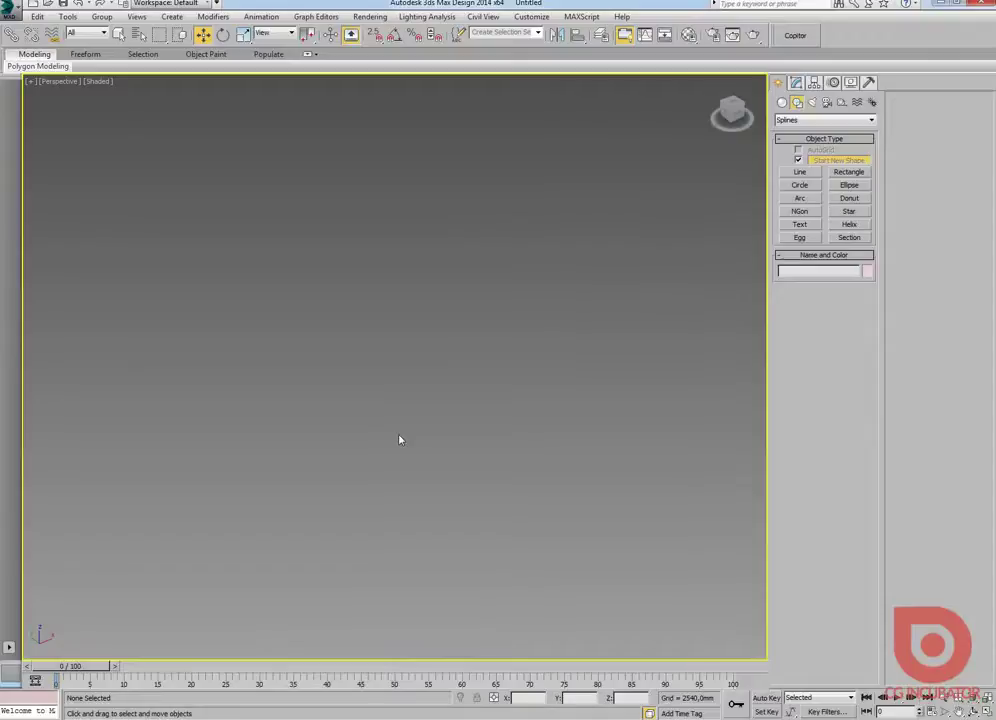
key(alt+w)
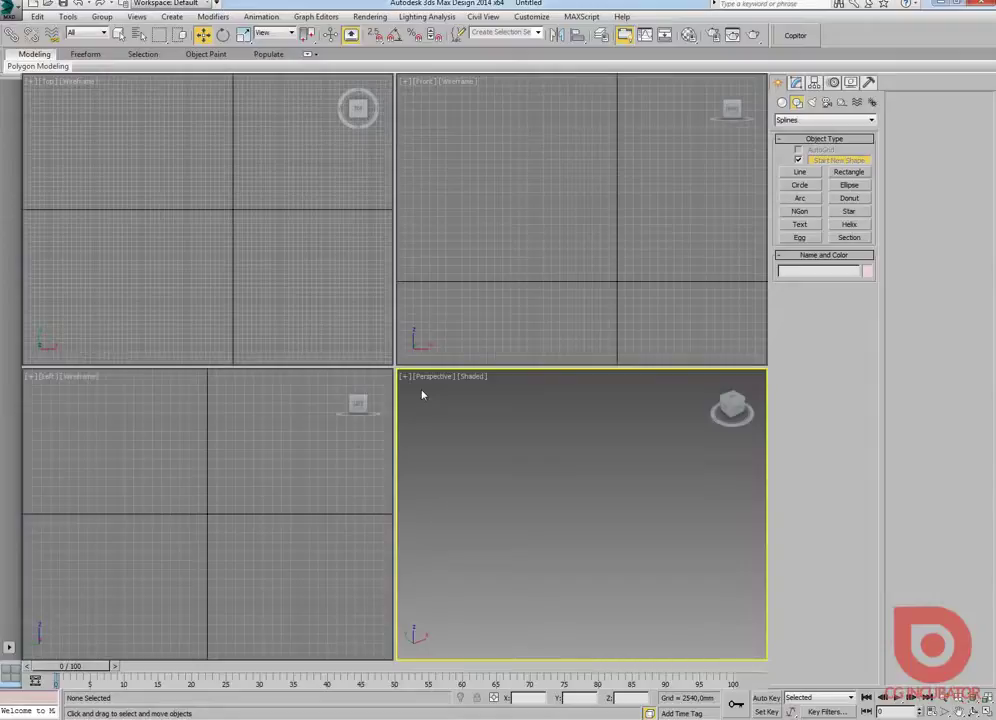
click(799, 172)
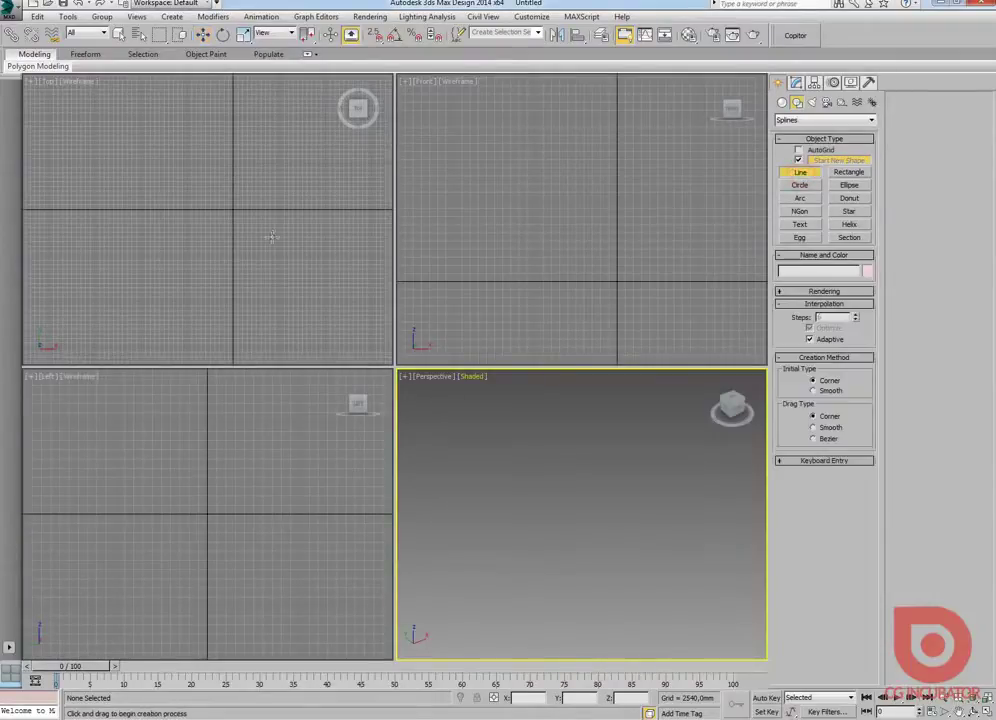
click(536, 276)
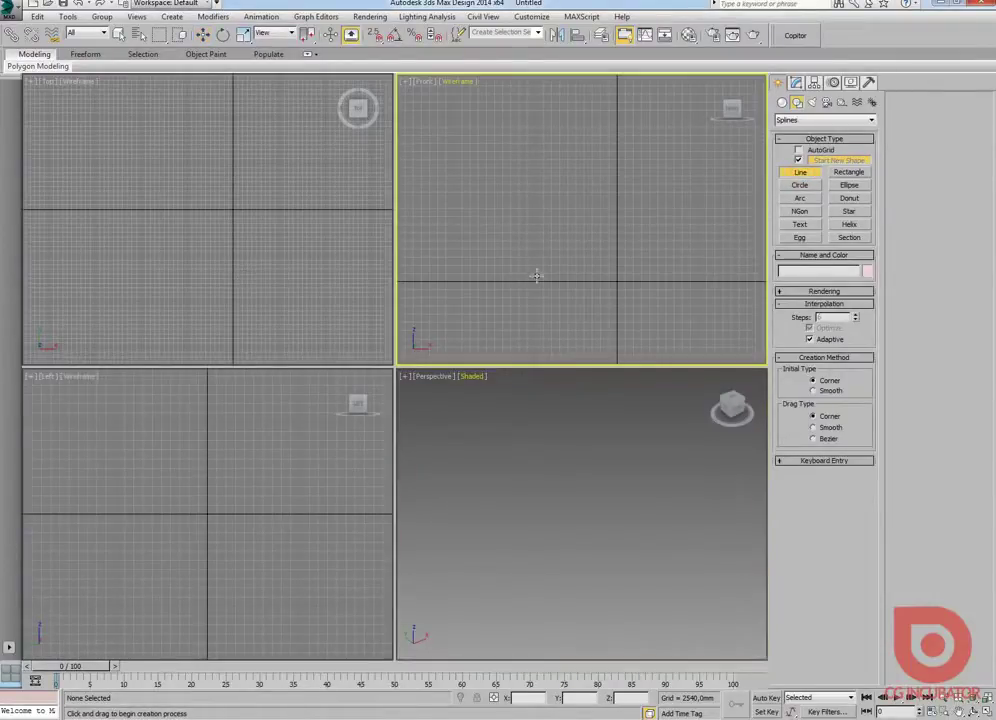
key(alt+w)
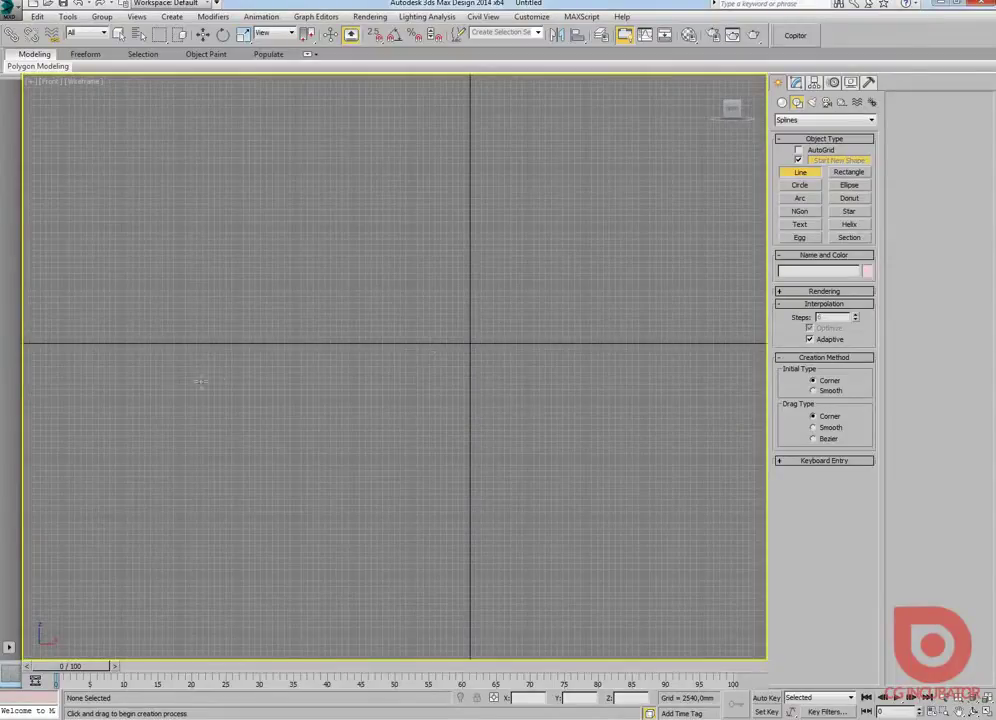
Draw Line001 with three points: a long horizontal base rising into a vertical back
click(177, 387)
click(718, 387)
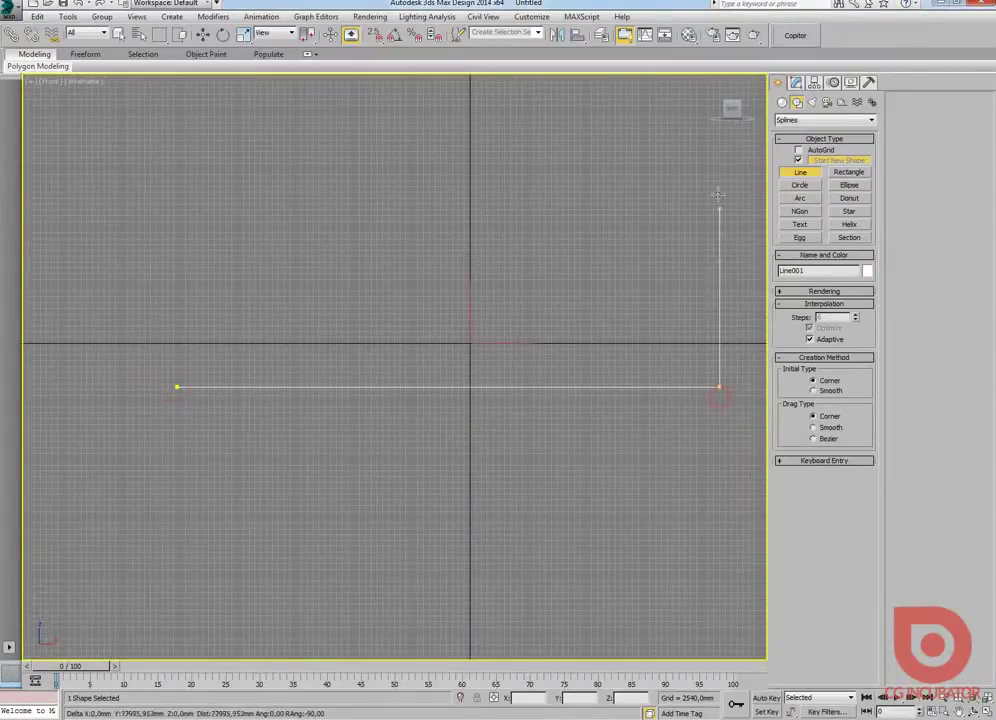
click(698, 97)
right_click(658, 211)
middle_drag(610, 255, 547, 282)
scroll(515, 316, down, 2)
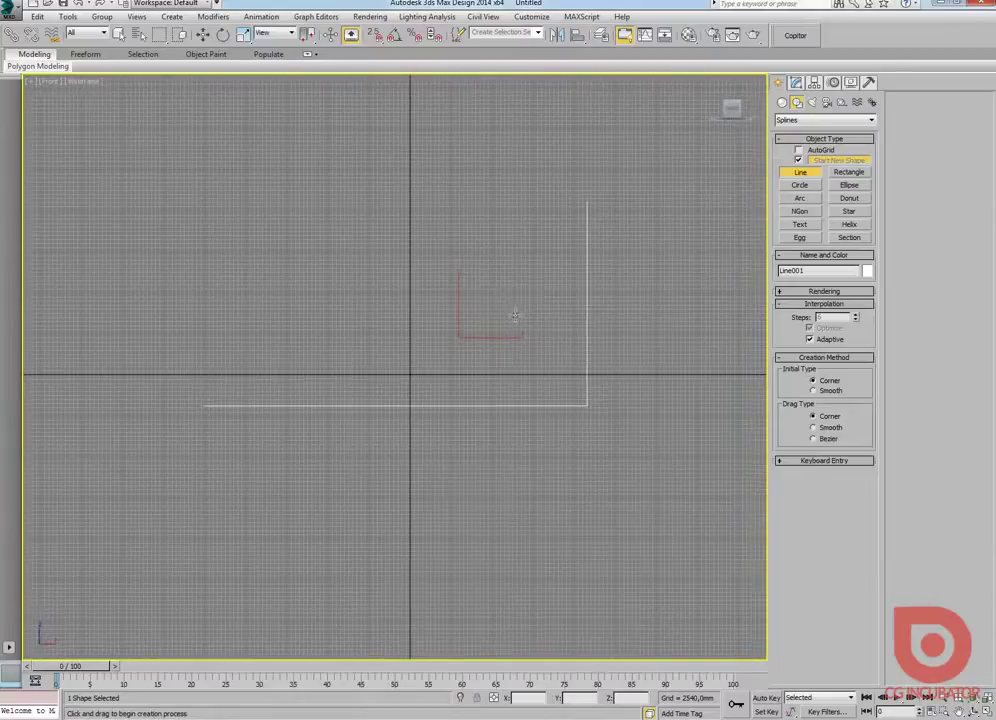
click(796, 82)
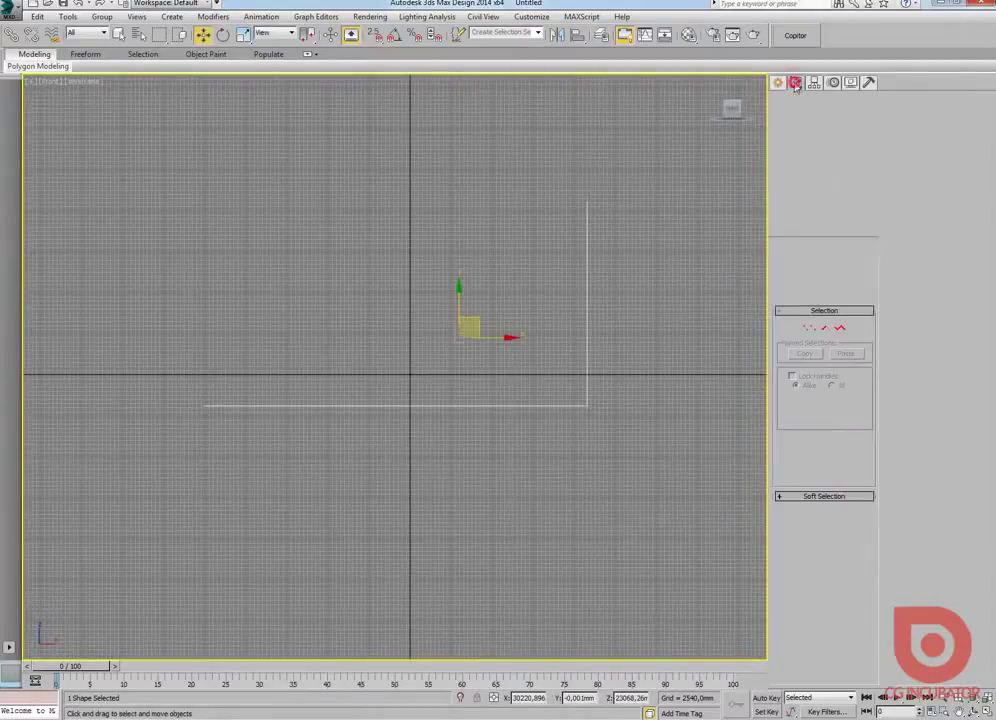
Fillet Line001's corner vertex into a large smooth curve
click(809, 328)
middle_drag(602, 407, 547, 327)
click(574, 345)
scroll(543, 295, up, 2)
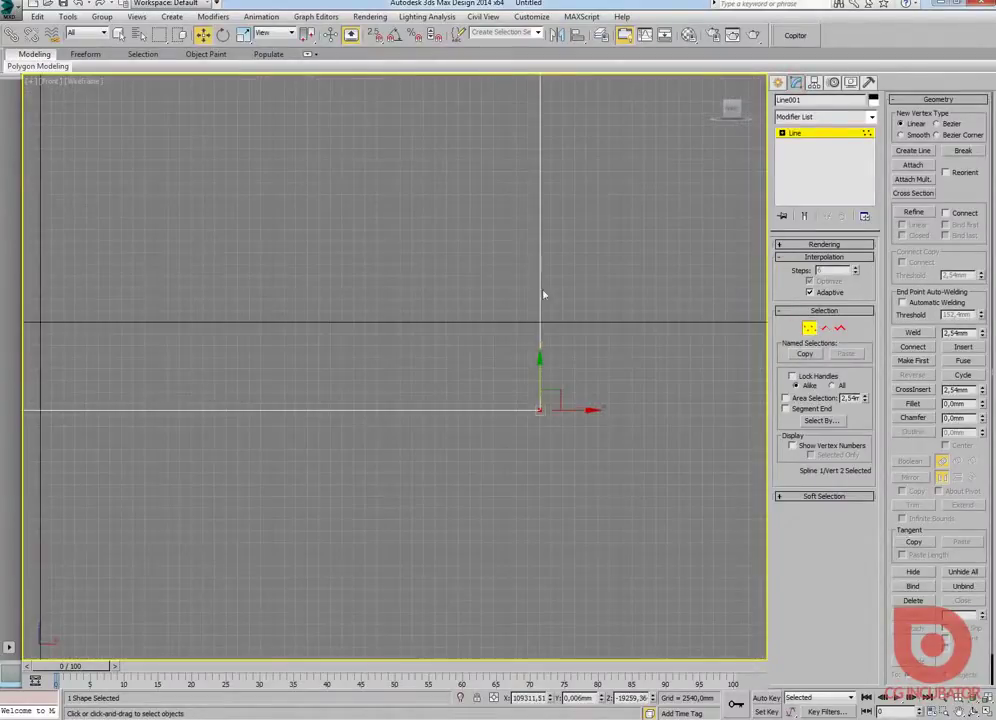
middle_drag(608, 342, 636, 327)
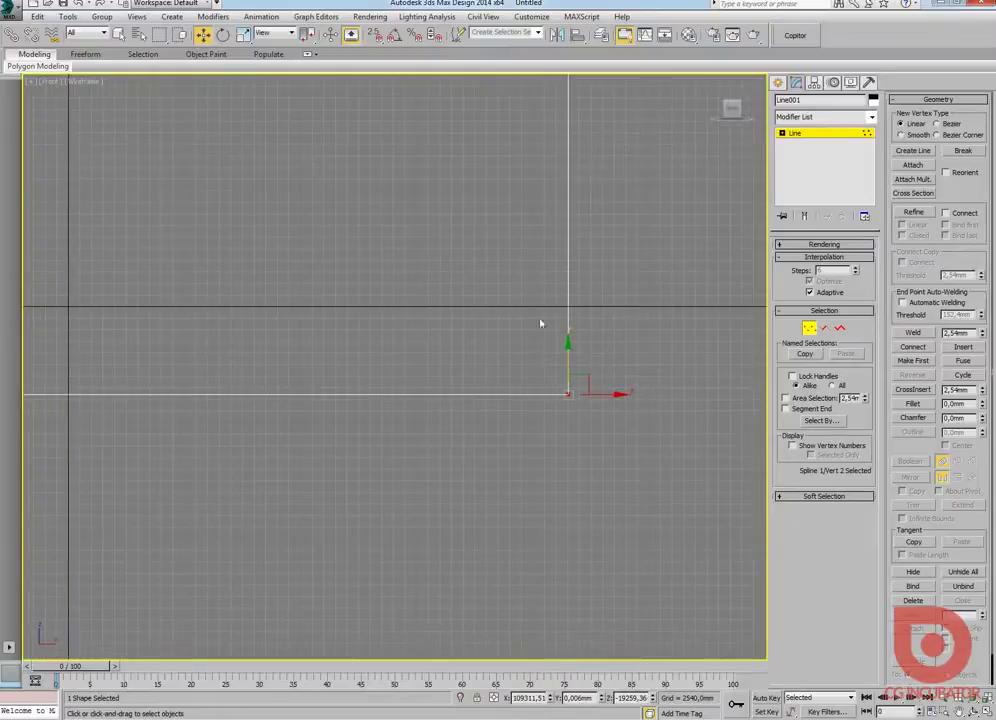
click(913, 403)
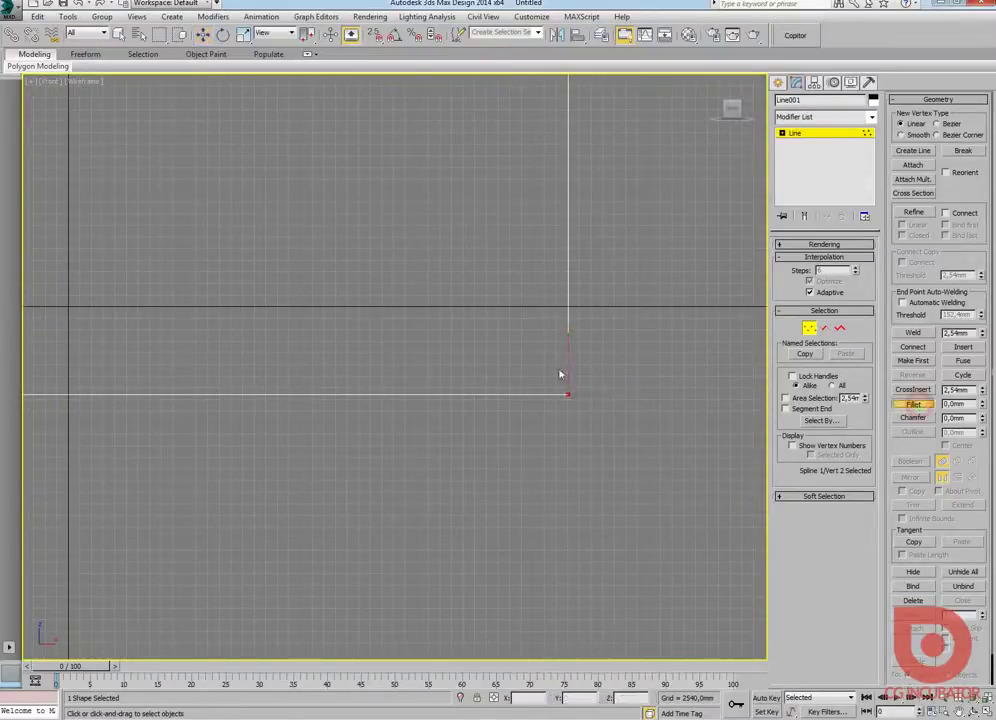
drag(567, 392, 443, 185)
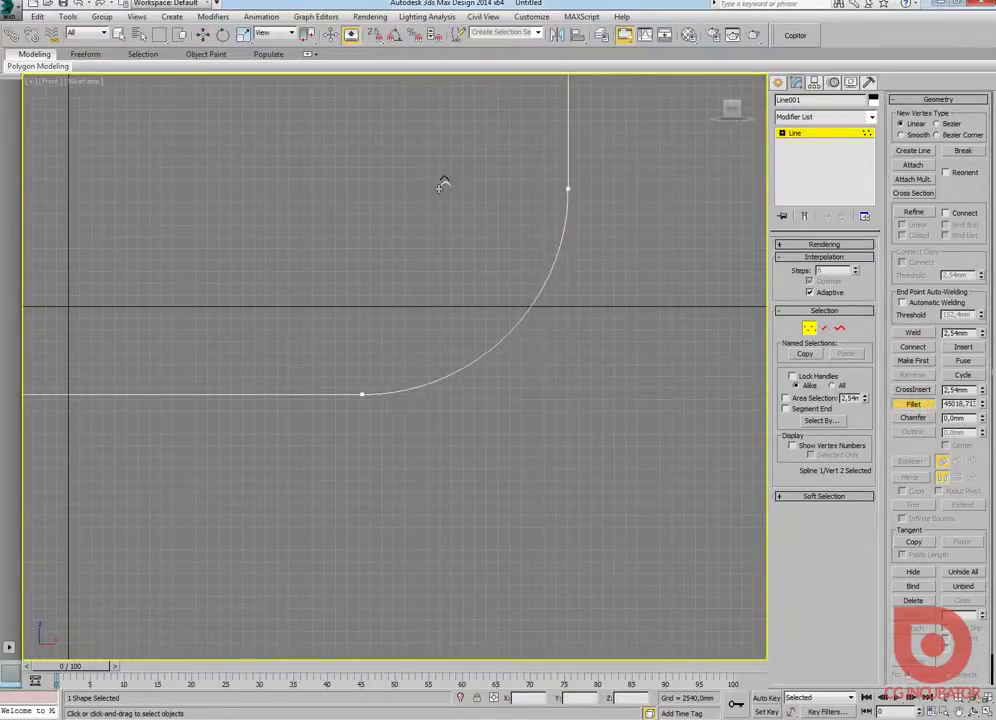
Orbit the Perspective view to inspect the curved L-profile
scroll(497, 404, down, 2)
scroll(530, 340, down, 3)
middle_drag(549, 270, 563, 287)
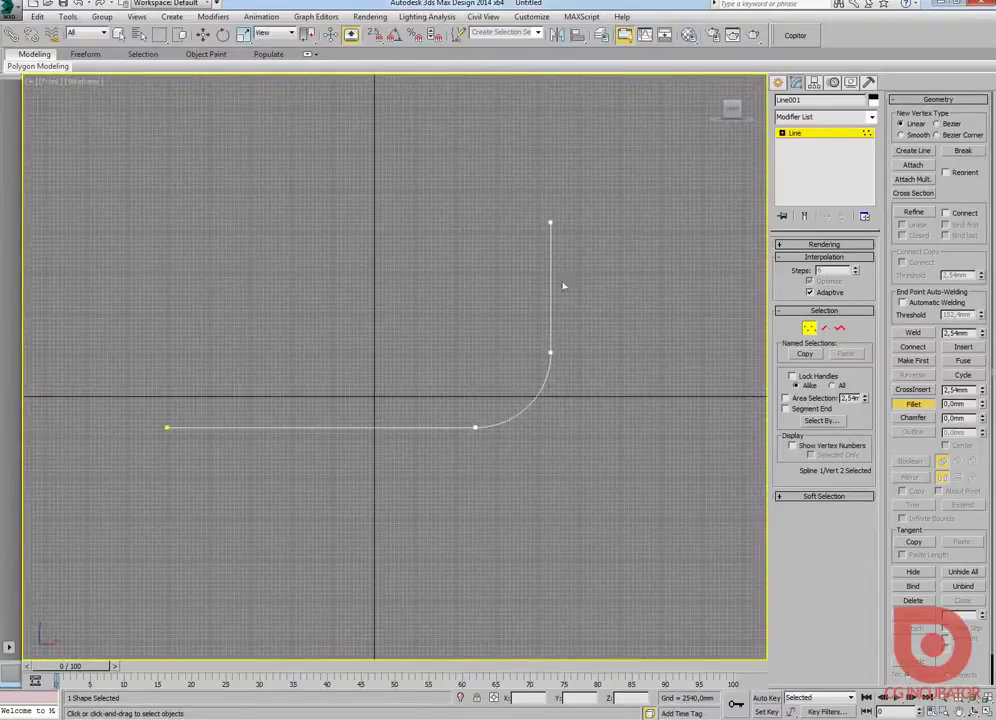
key(alt+w)
key(alt+w)
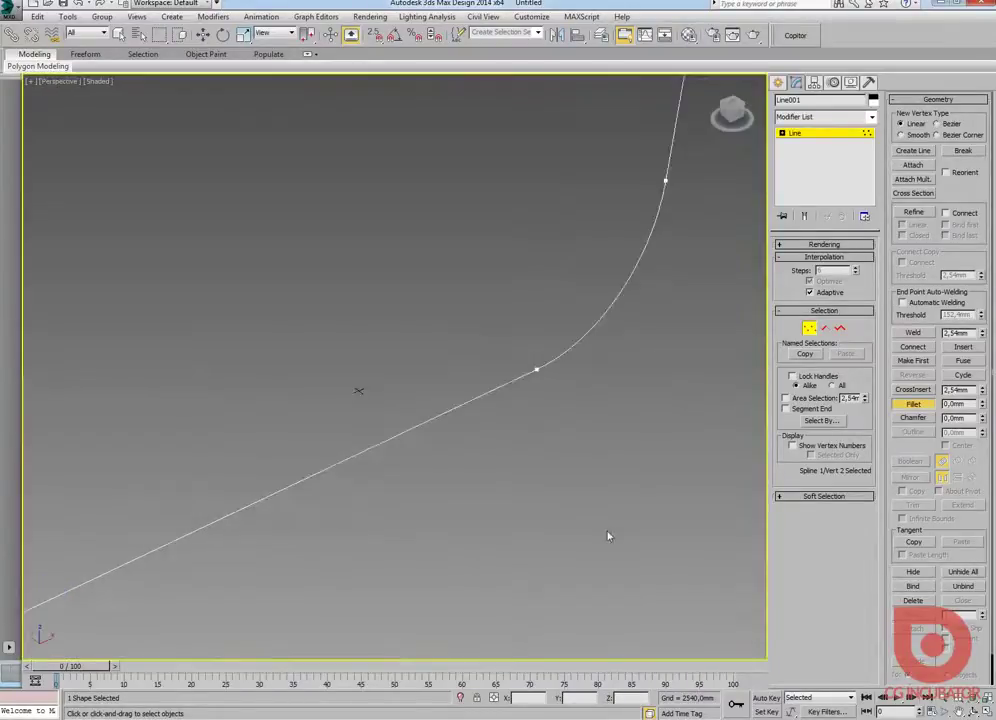
mouse_move(607, 535)
alt+middle_down()
mouse_move(496, 485)
mouse_move(707, 342)
alt+middle_up()
key(w)
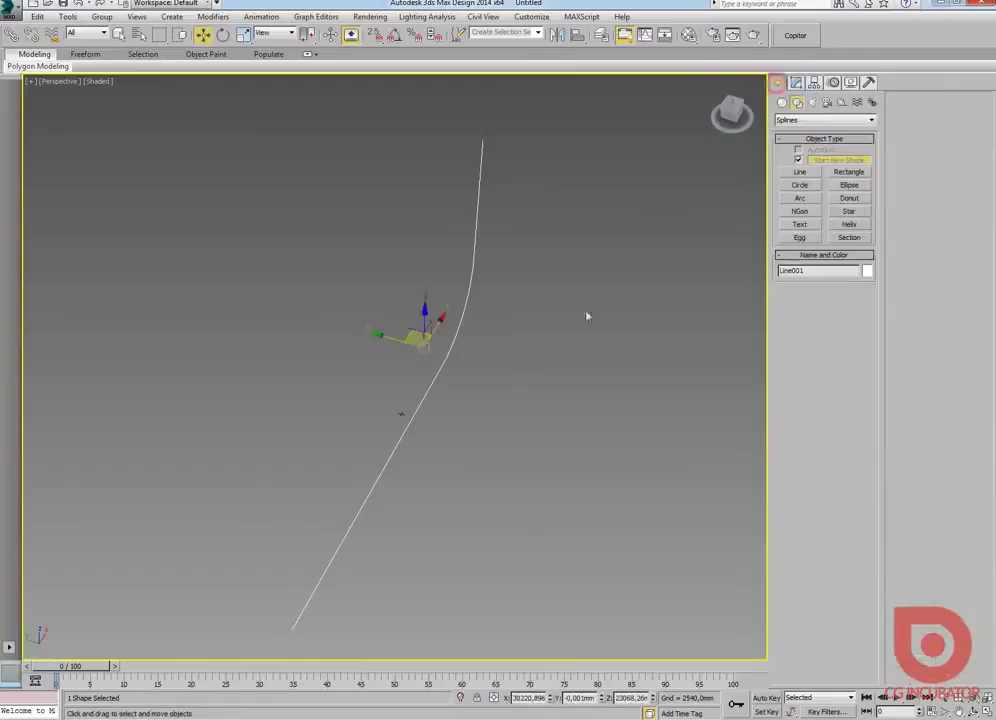
alt+middle_drag(589, 418, 393, 331)
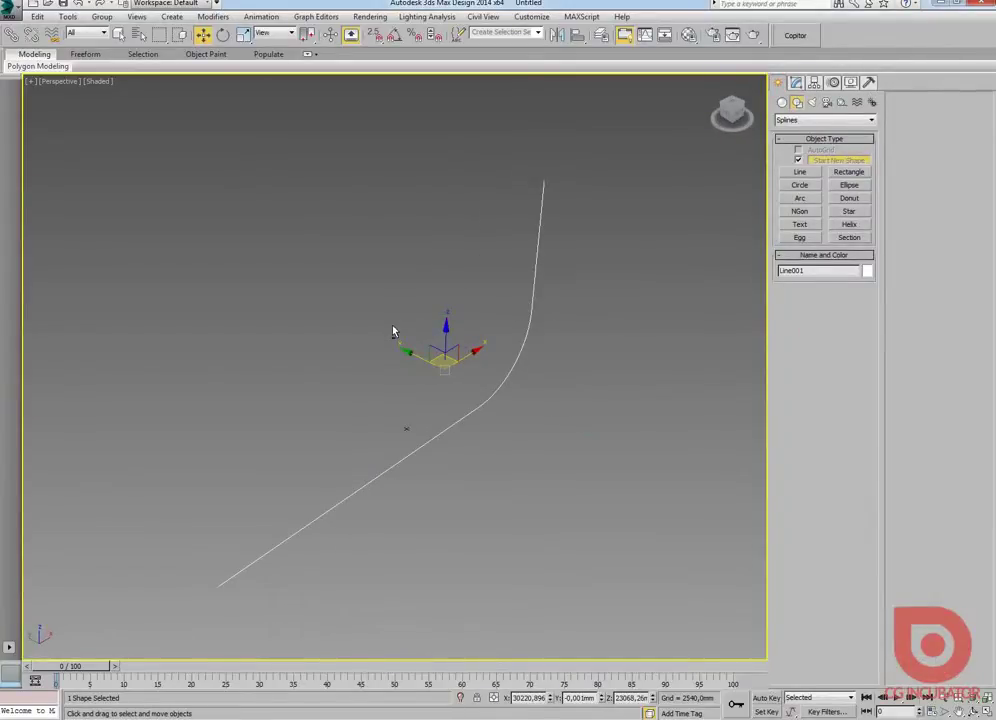
alt+middle_drag(480, 385, 494, 387)
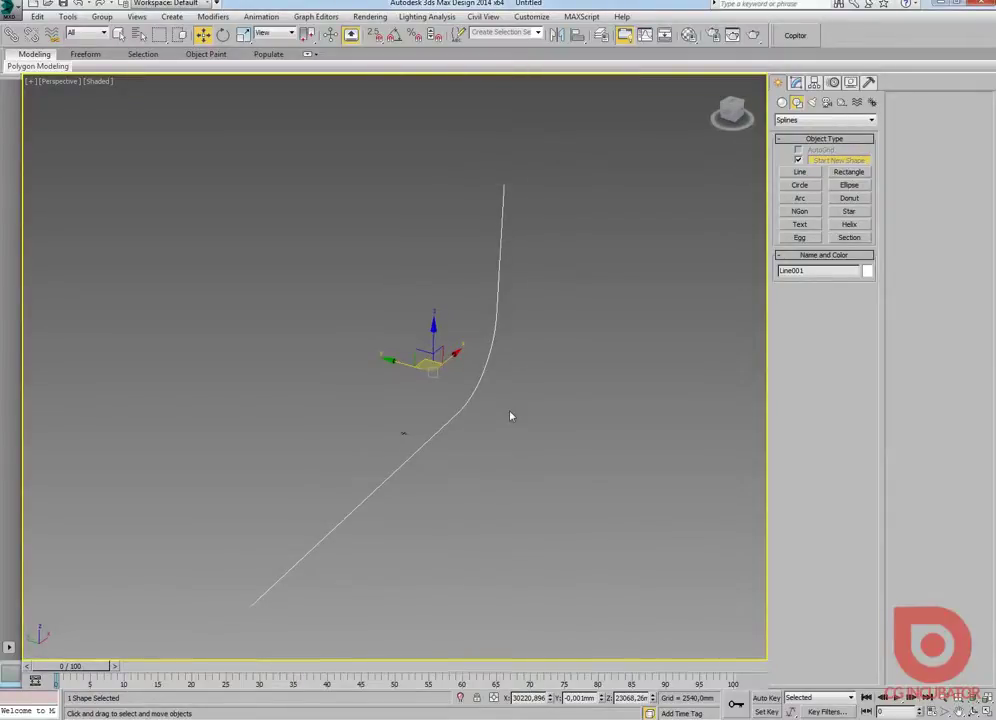
mouse_move(480, 422)
alt+middle_down()
mouse_move(467, 444)
mouse_move(531, 407)
mouse_move(539, 414)
alt+middle_up()
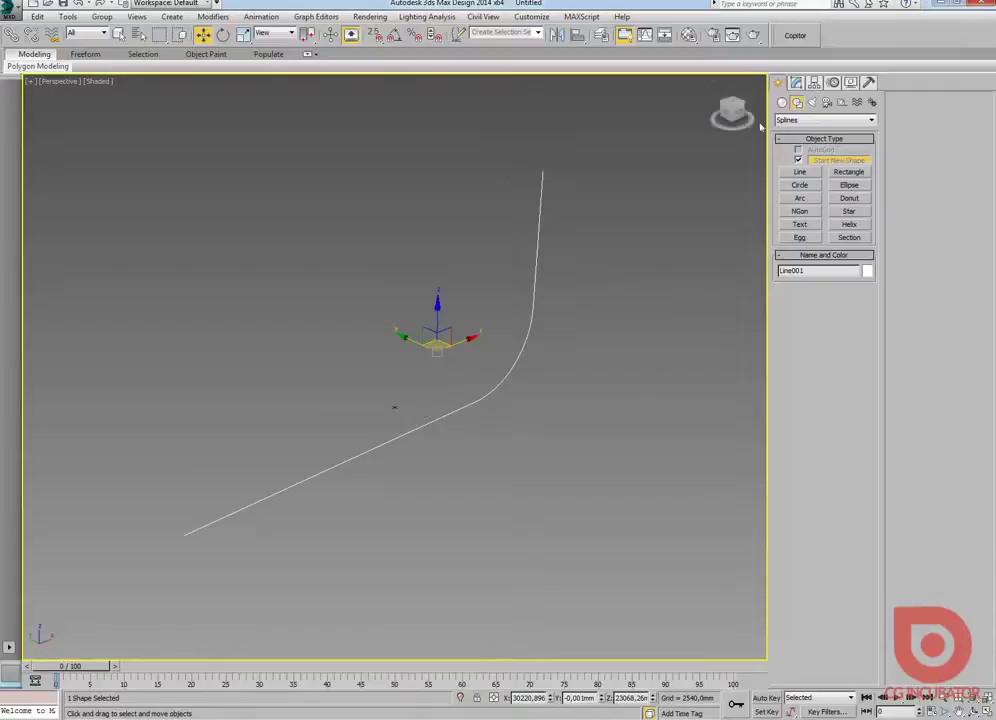
Add an Extrude modifier to Line001 and raise its Amount into a wide sheet
click(796, 82)
click(811, 120)
text(e)
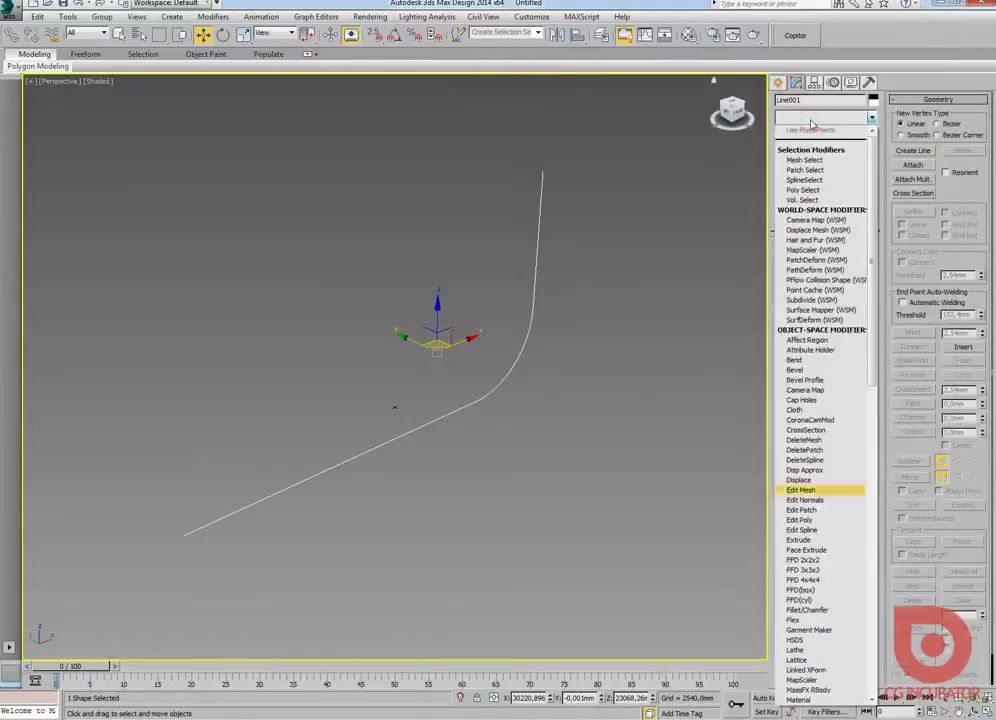
text(xtrude)
click(806, 131)
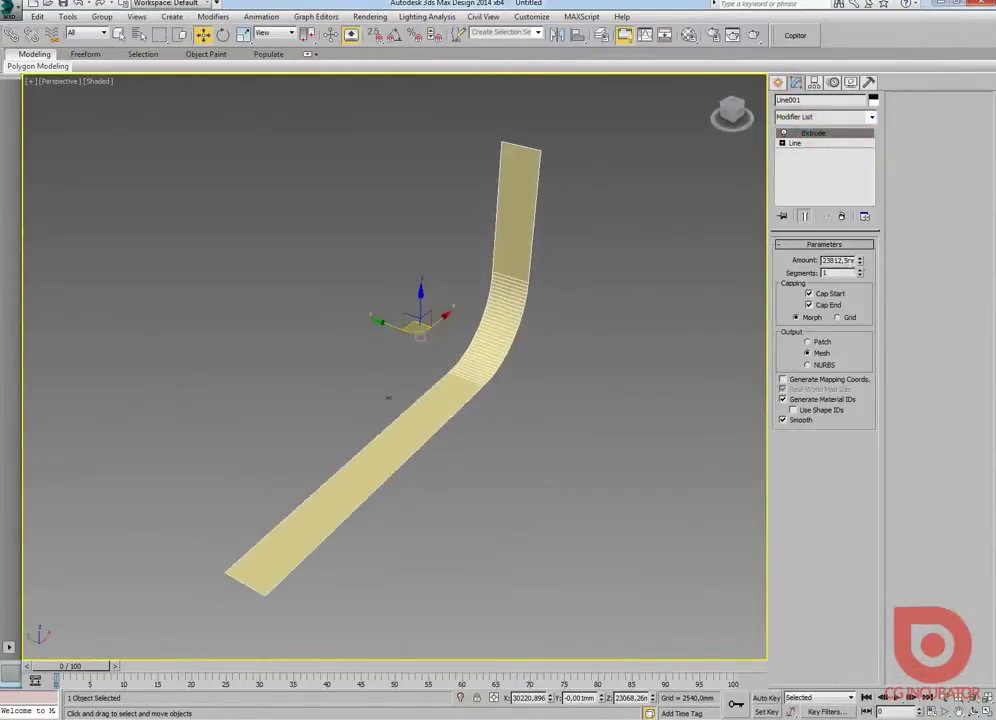
drag(842, 570, 646, 111)
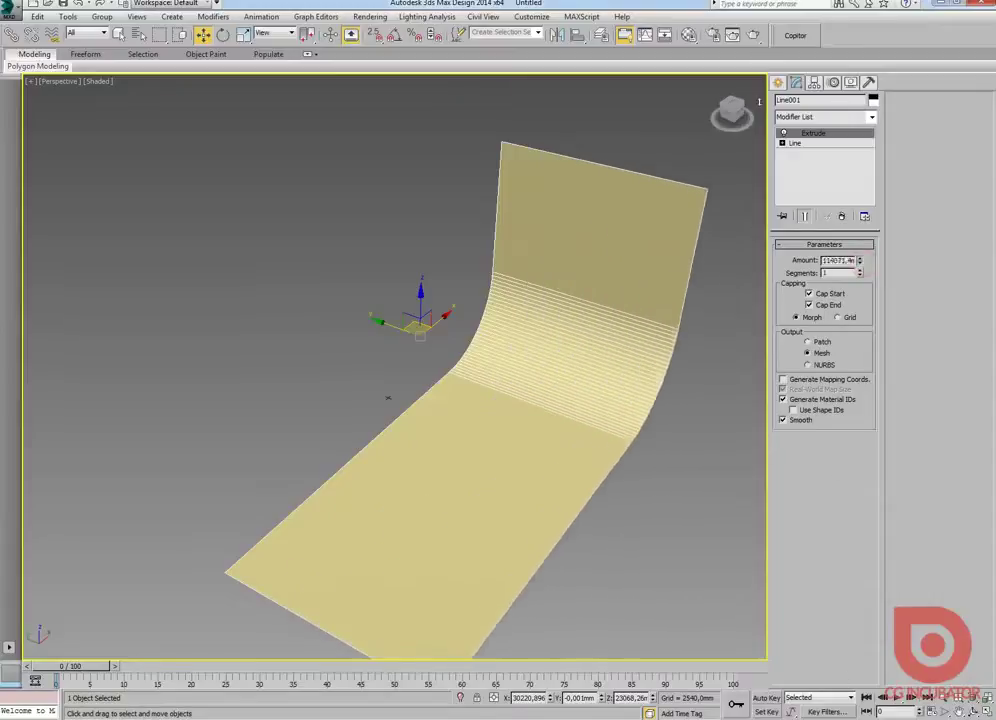
Fine-tune the extrusion Amount to about 201117 while orbiting the sheet
mouse_move(646, 111)
alt+middle_down()
mouse_move(351, 269)
mouse_move(389, 251)
alt+middle_up()
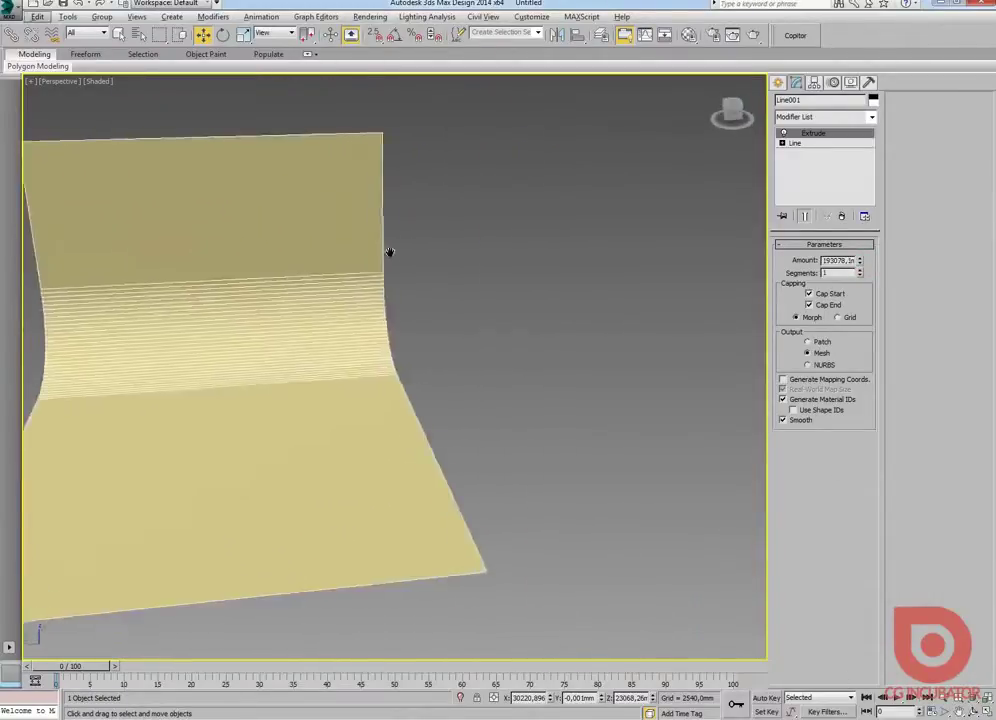
scroll(389, 251, down, 5)
mouse_move(585, 326)
alt+middle_down()
mouse_move(373, 362)
mouse_move(450, 366)
mouse_move(700, 330)
alt+middle_up()
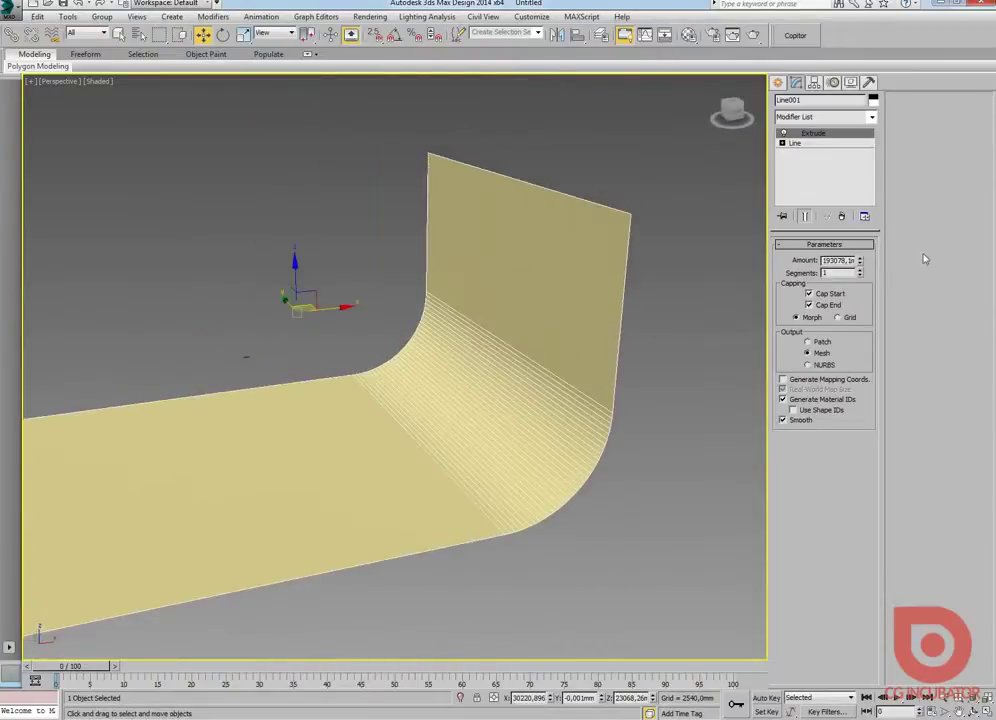
click(859, 260)
drag(859, 260, 859, 252)
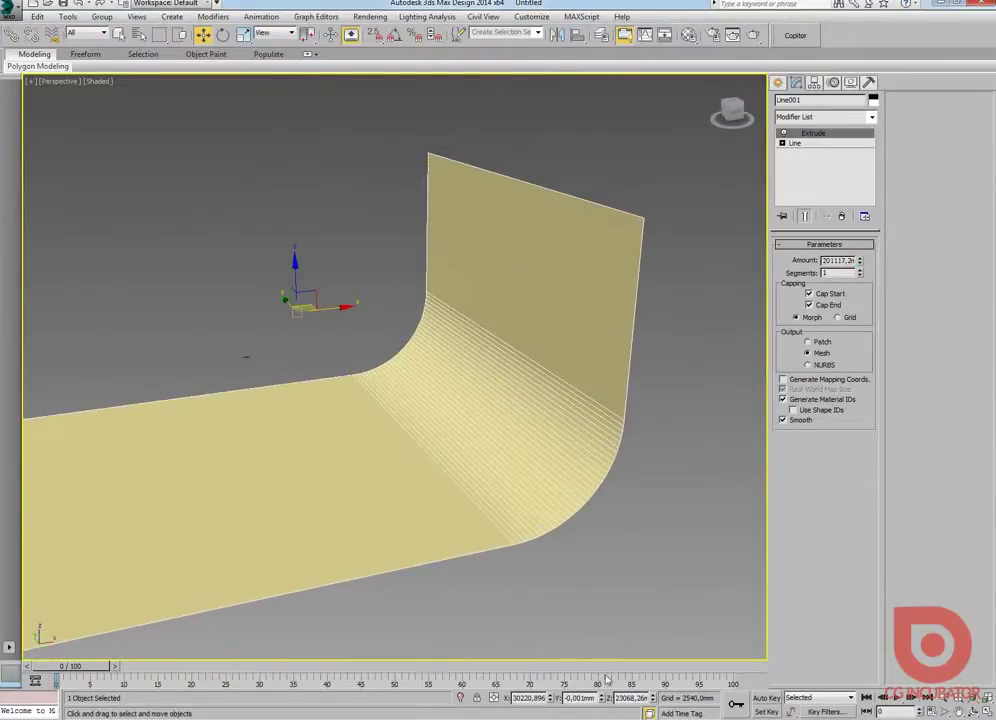
mouse_move(474, 529)
alt+middle_down()
mouse_move(429, 402)
mouse_move(474, 402)
mouse_move(416, 367)
mouse_move(547, 271)
alt+middle_up()
click(778, 82)
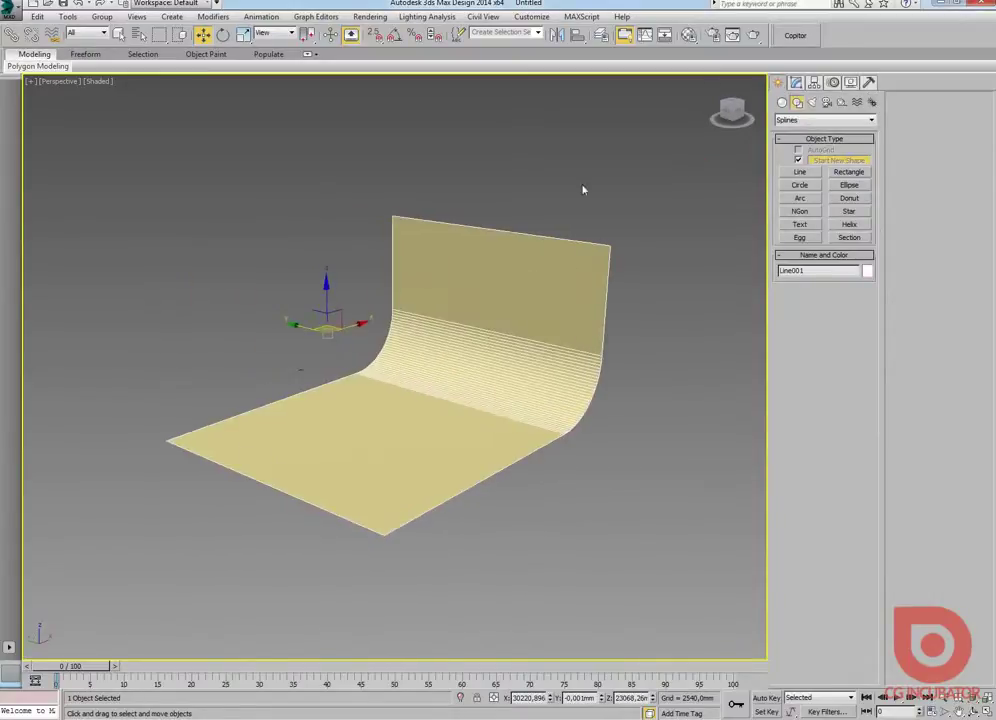
Move Line001's top vertex up and its floor end vertex farther left
key(alt+w)
key(alt+w)
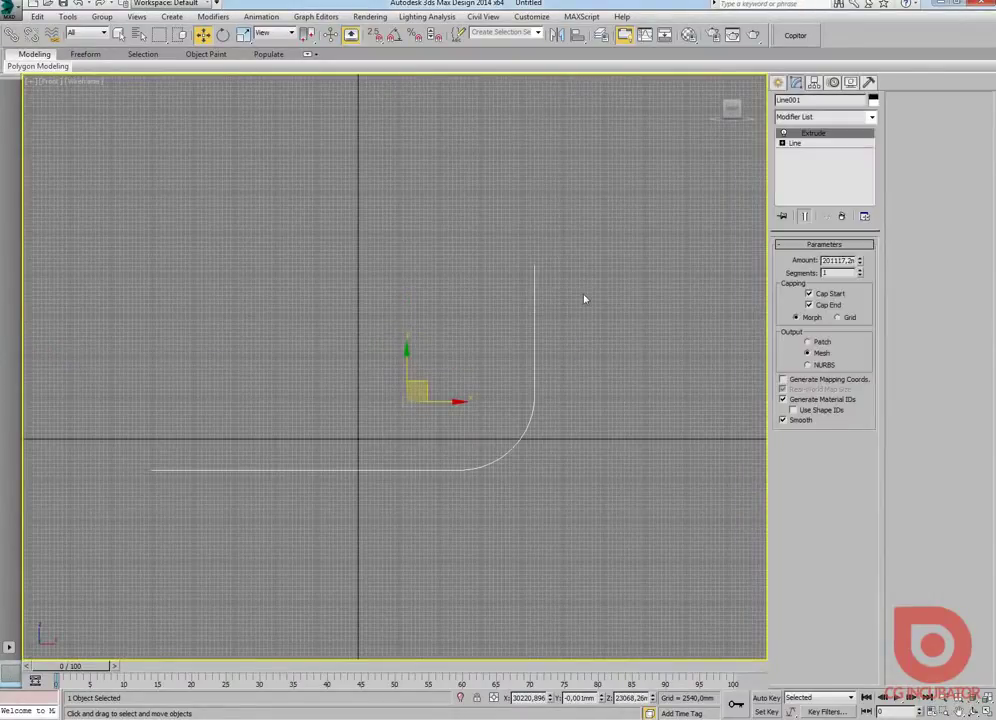
click(782, 143)
click(805, 153)
click(534, 267)
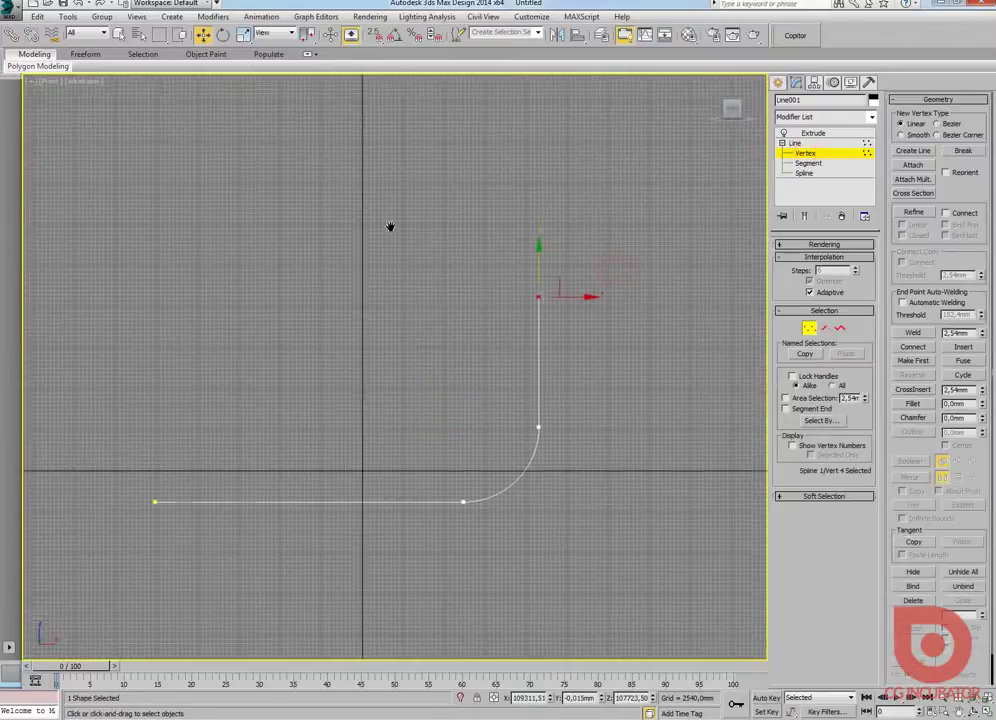
drag(542, 304, 546, 249)
drag(538, 171, 542, 162)
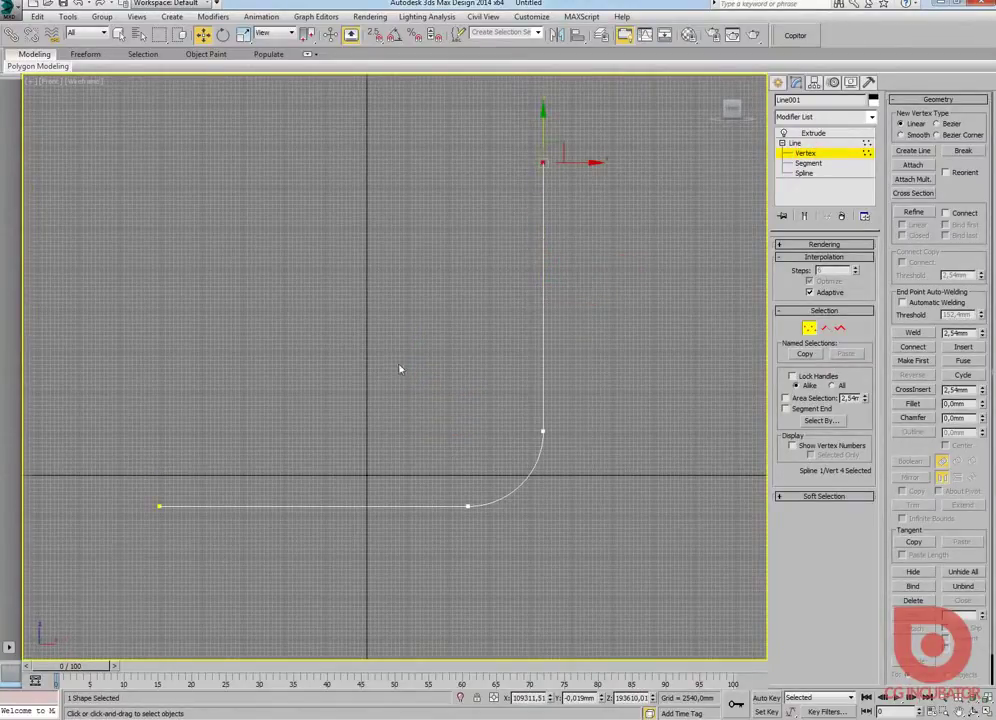
middle_drag(402, 369, 471, 438)
mouse_move(227, 445)
mouse_down()
mouse_move(329, 500)
mouse_move(119, 466)
mouse_up()
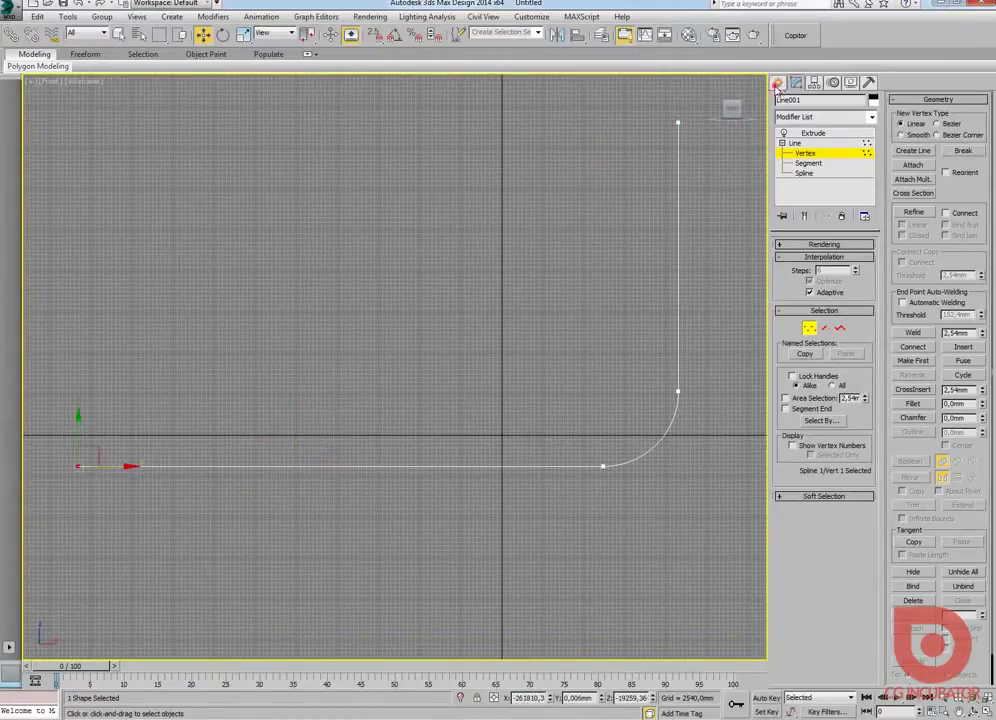
key(alt+w)
mouse_move(556, 527)
alt+middle_down()
mouse_move(413, 456)
mouse_move(431, 442)
mouse_move(462, 454)
alt+middle_up()
In the maximized Top view, place a VRayPhysicalCamera aimed toward the backdrop's curve
key(alt+w)
right_click(244, 296)
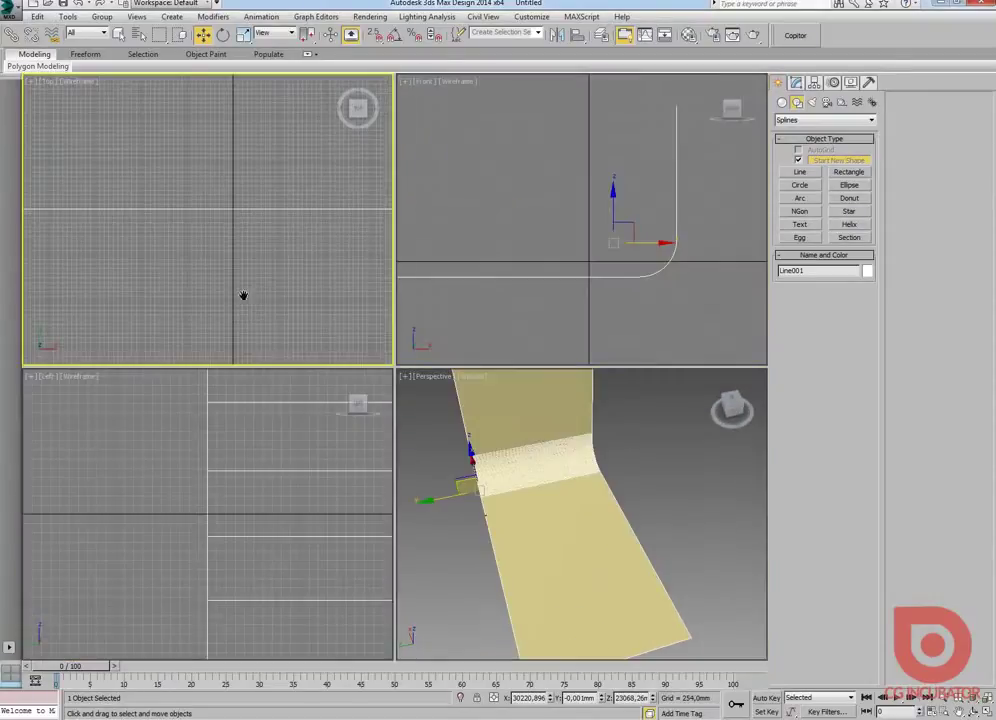
key(alt+w)
key(z)
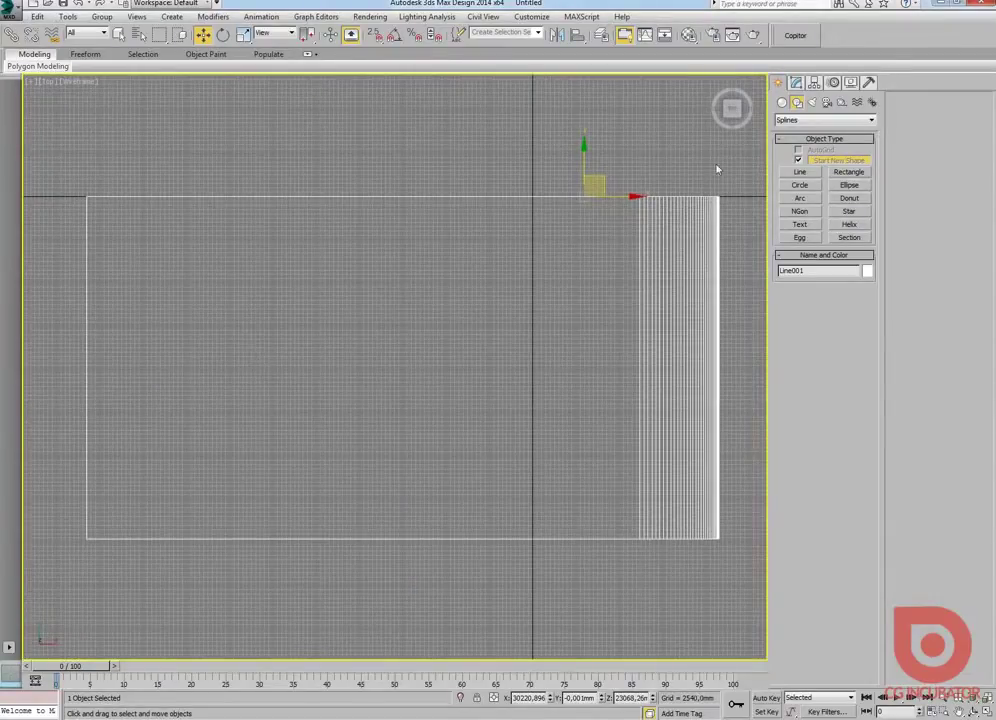
click(826, 104)
click(806, 119)
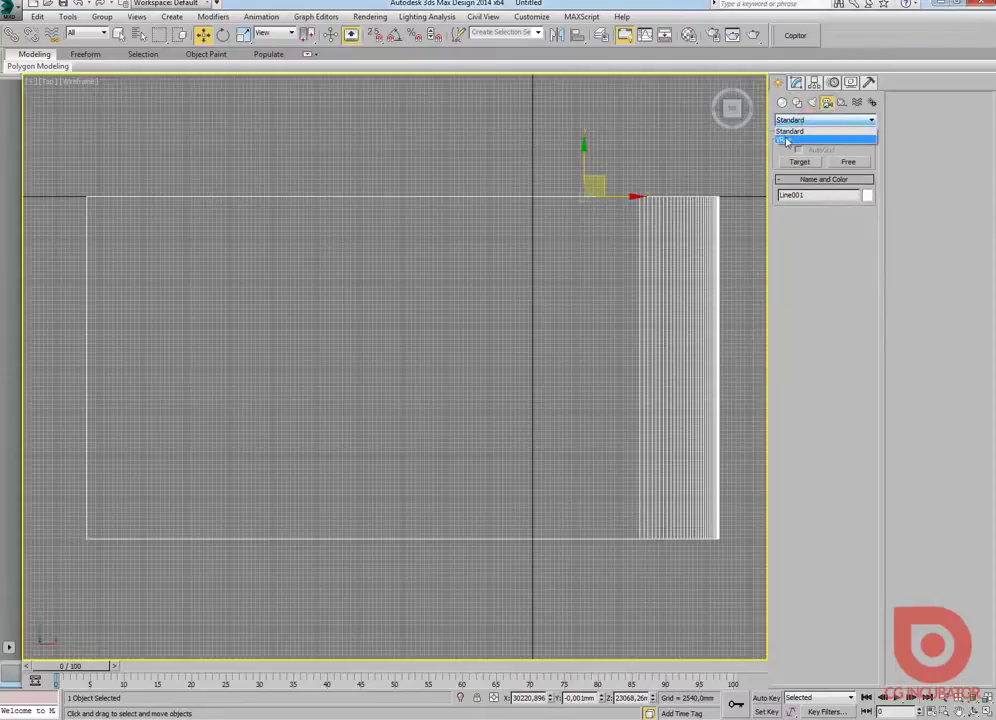
click(790, 138)
click(848, 162)
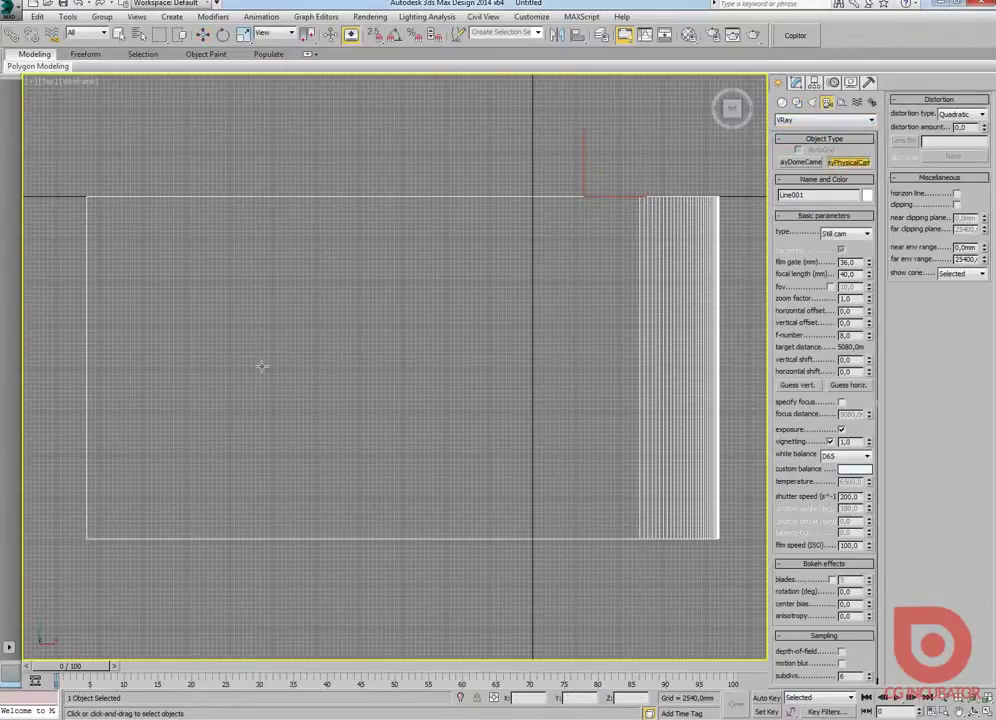
drag(262, 366, 567, 367)
Switch the Perspective viewport to the camera view and pan so the horizon drops
key(alt+w)
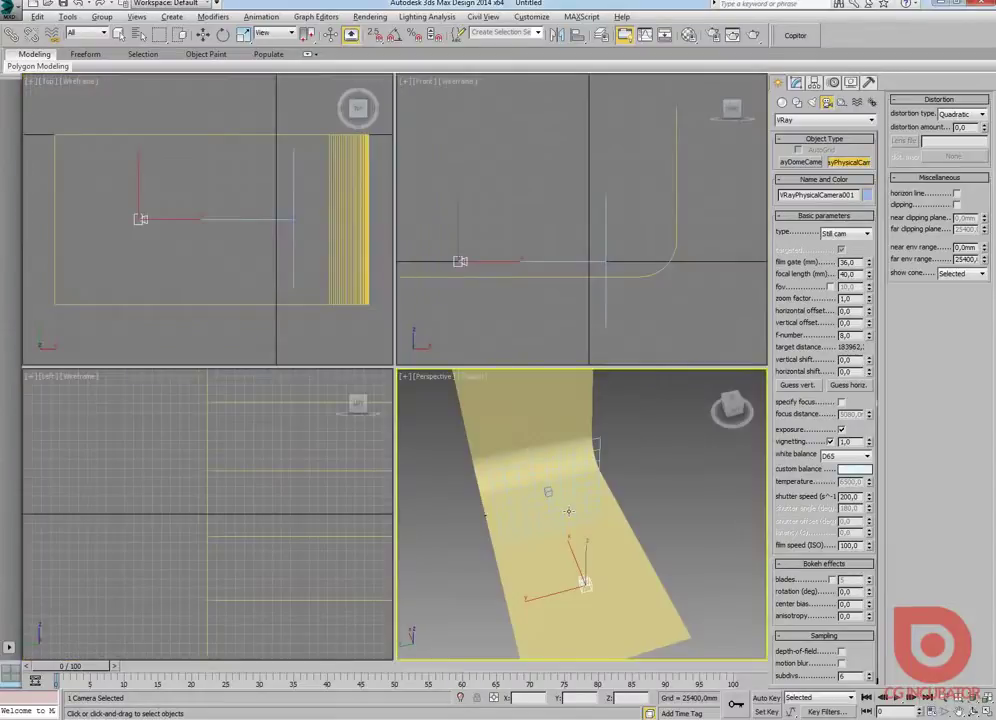
key(alt+w)
key(c)
middle_drag(405, 303, 408, 412)
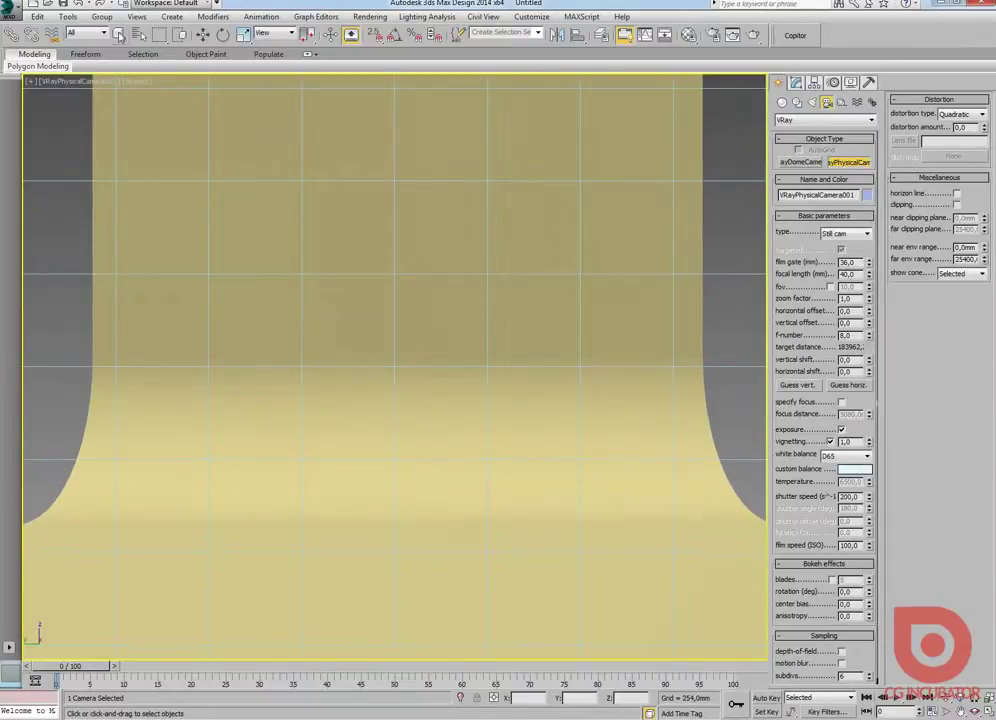
Select the backdrop and raise its Extrude Amount to about 230289
click(118, 34)
click(250, 260)
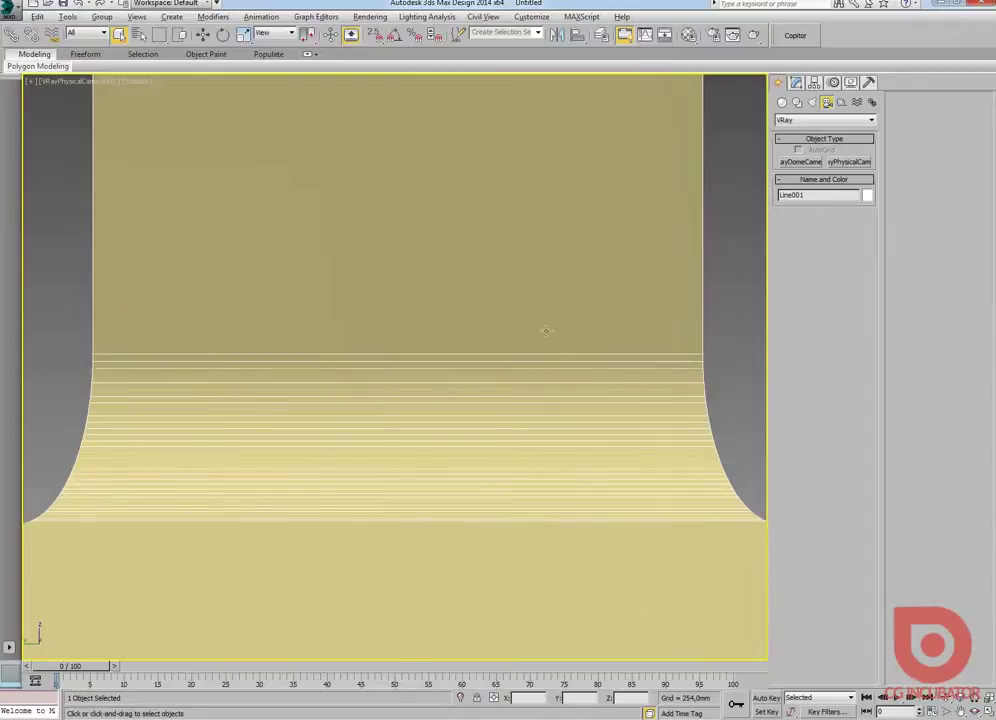
key(alt+w)
key(alt+w)
click(796, 82)
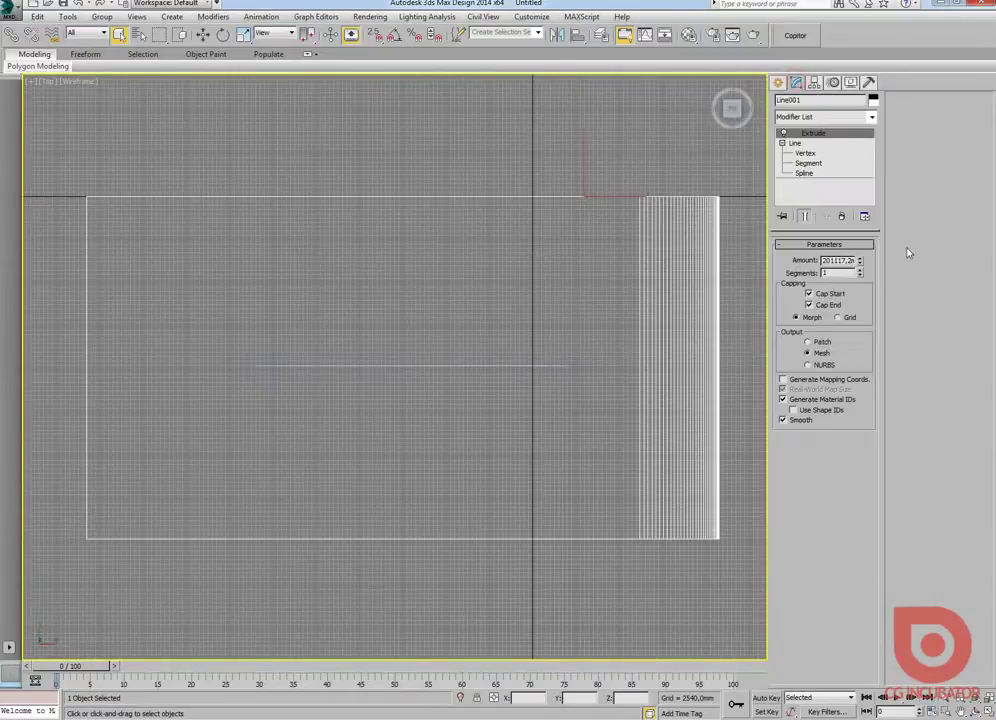
drag(859, 260, 859, 252)
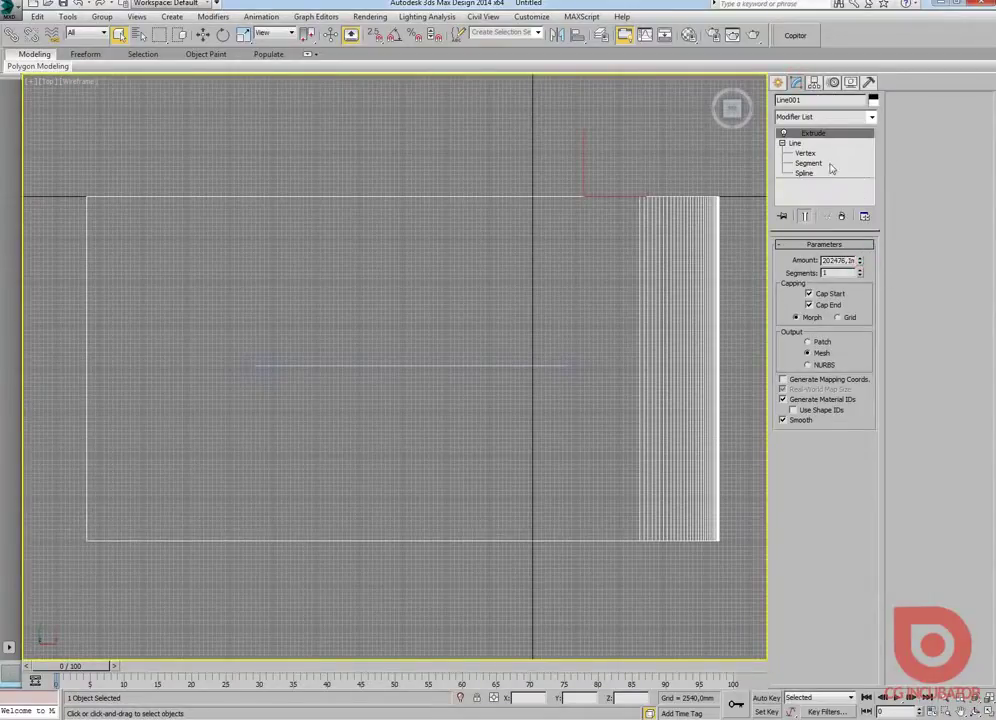
drag(859, 260, 859, 235)
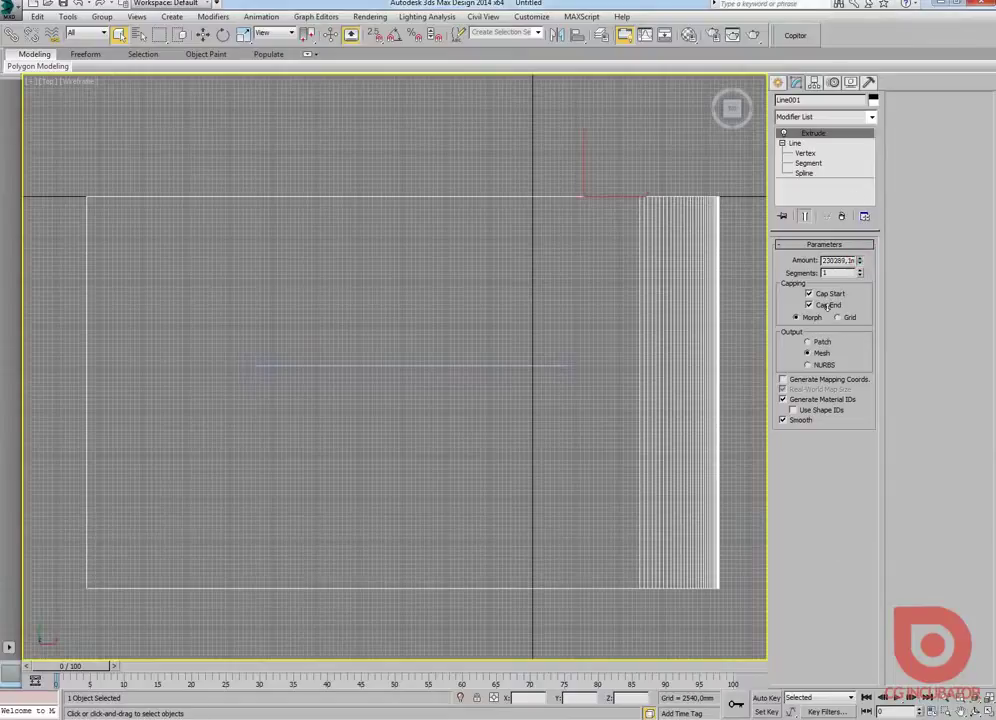
click(778, 82)
Move the camera and its target down along Y, then maximize the Top viewport
middle_drag(568, 454, 577, 376)
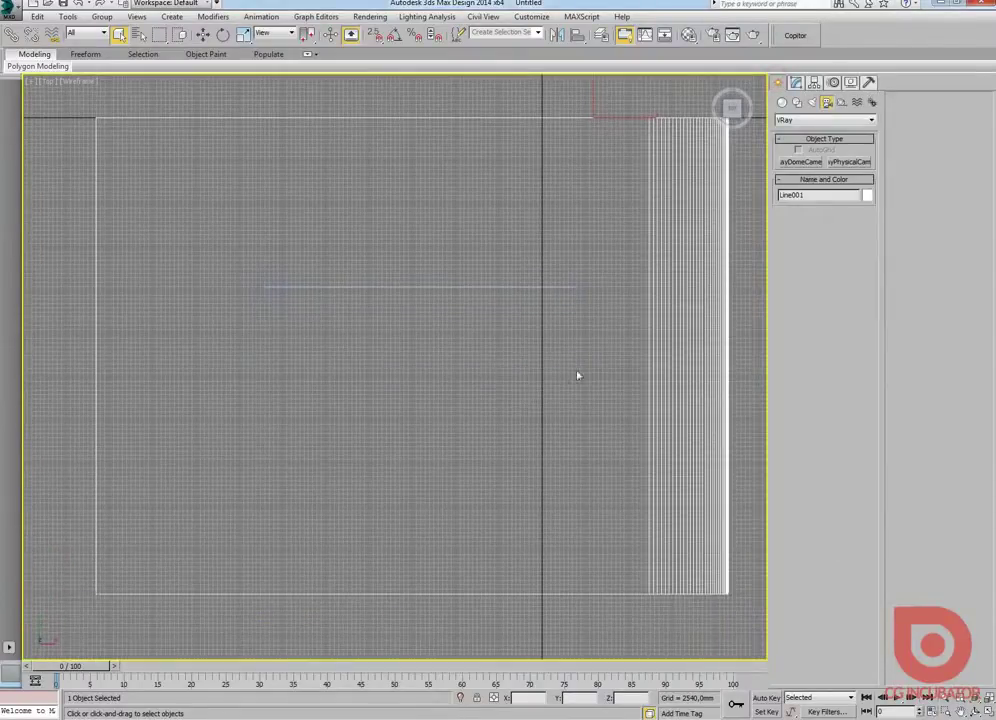
drag(582, 362, 205, 240)
key(w)
drag(409, 253, 411, 333)
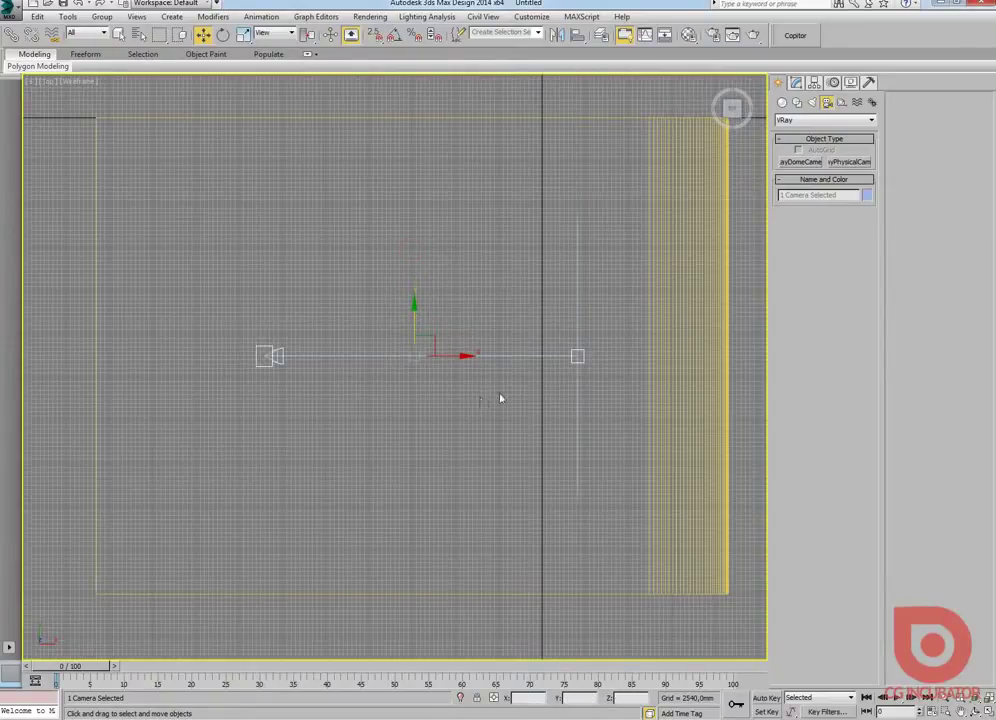
key(alt+w)
right_click(551, 478)
key(alt+w)
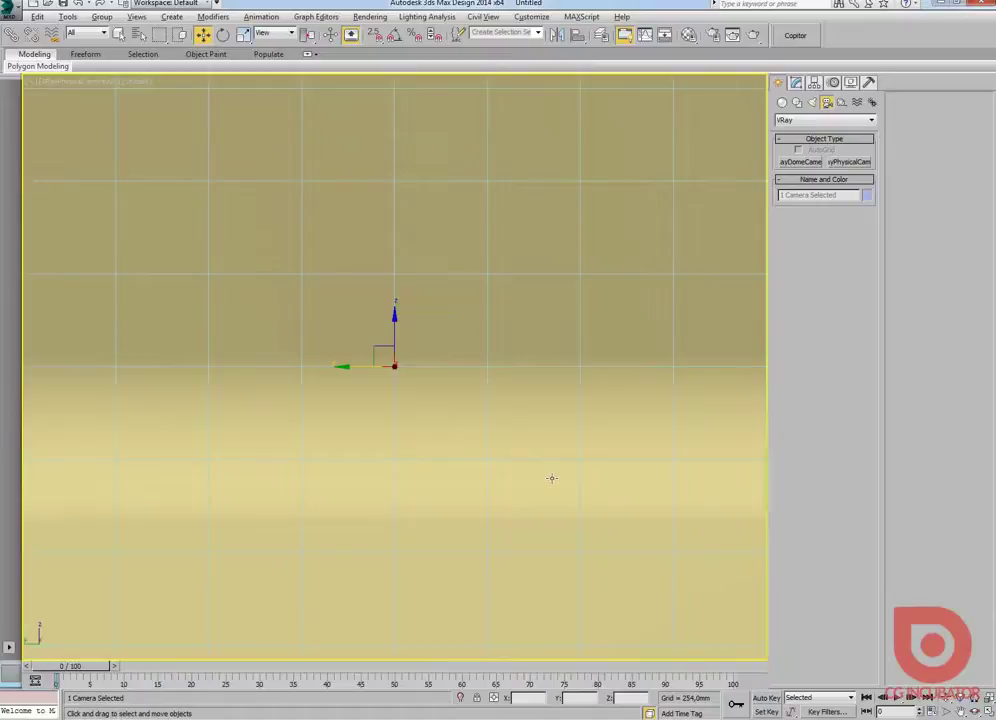
key(alt+w)
right_click(253, 292)
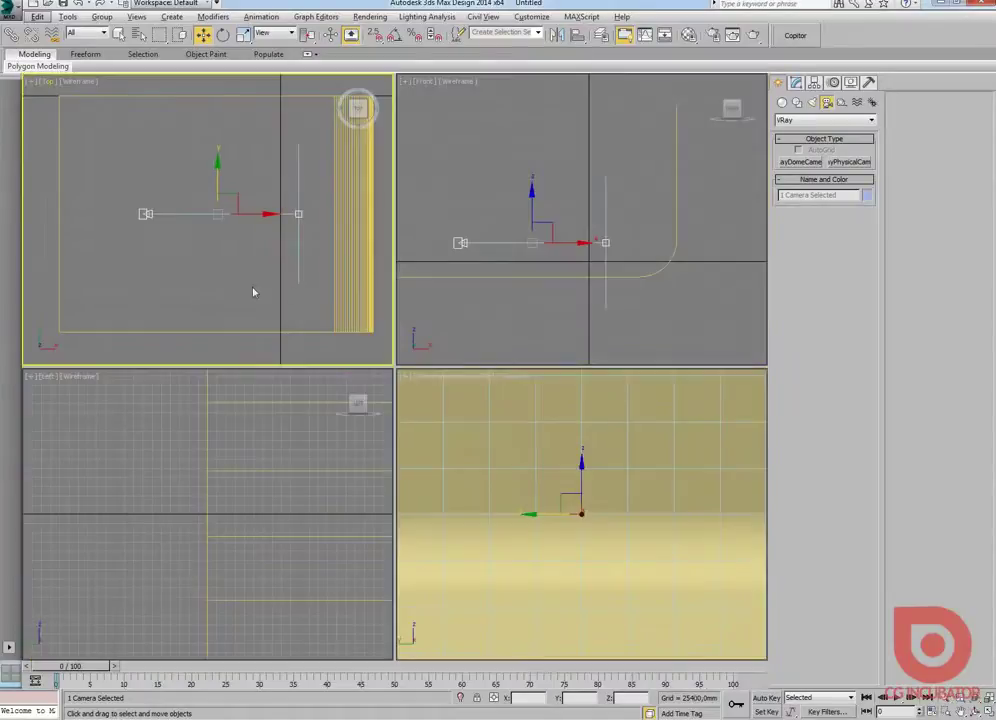
key(alt+w)
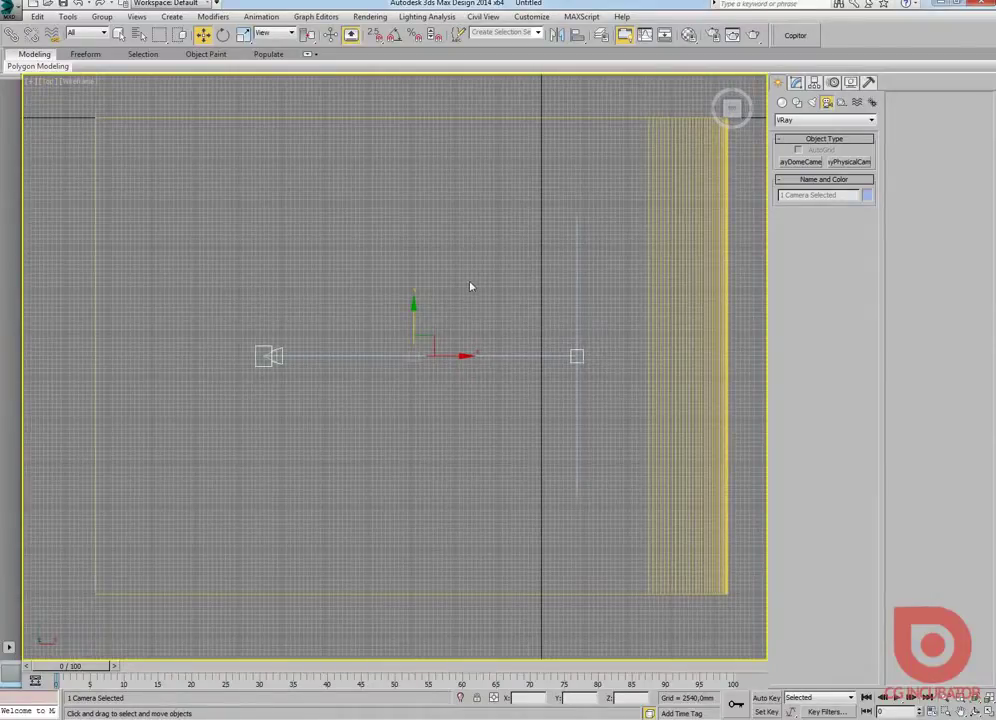
Create a VRayHDRI map in a free slot loading 1934 Dusk Sun Clouds.hdr
key(m)
drag(727, 100, 698, 95)
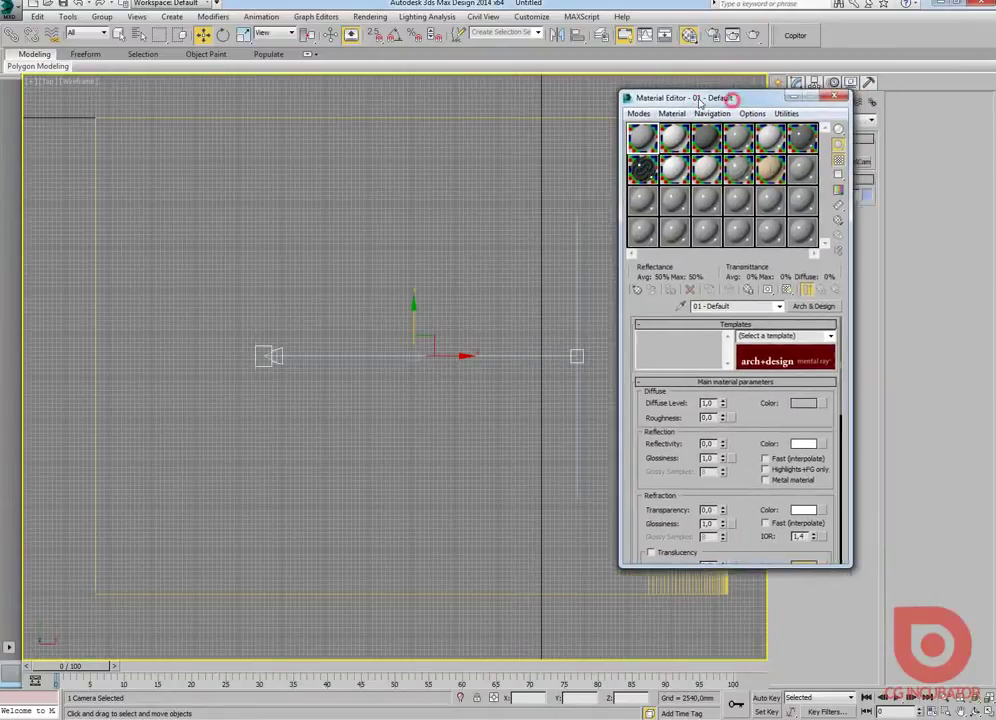
click(647, 197)
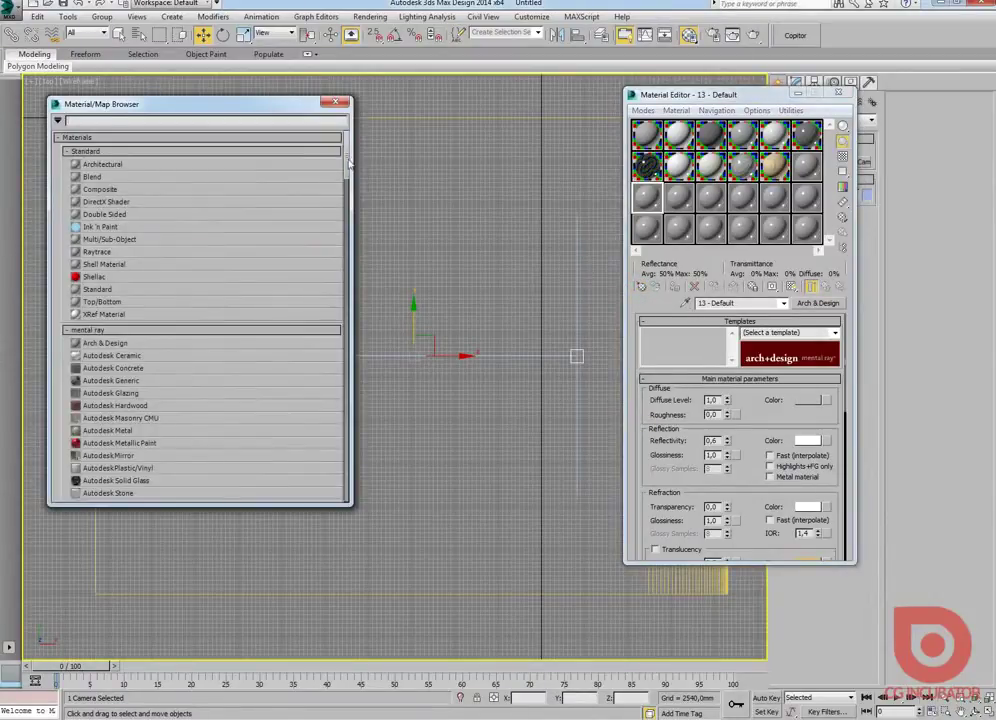
mouse_move(345, 150)
mouse_down()
mouse_move(345, 468)
mouse_move(345, 410)
mouse_up()
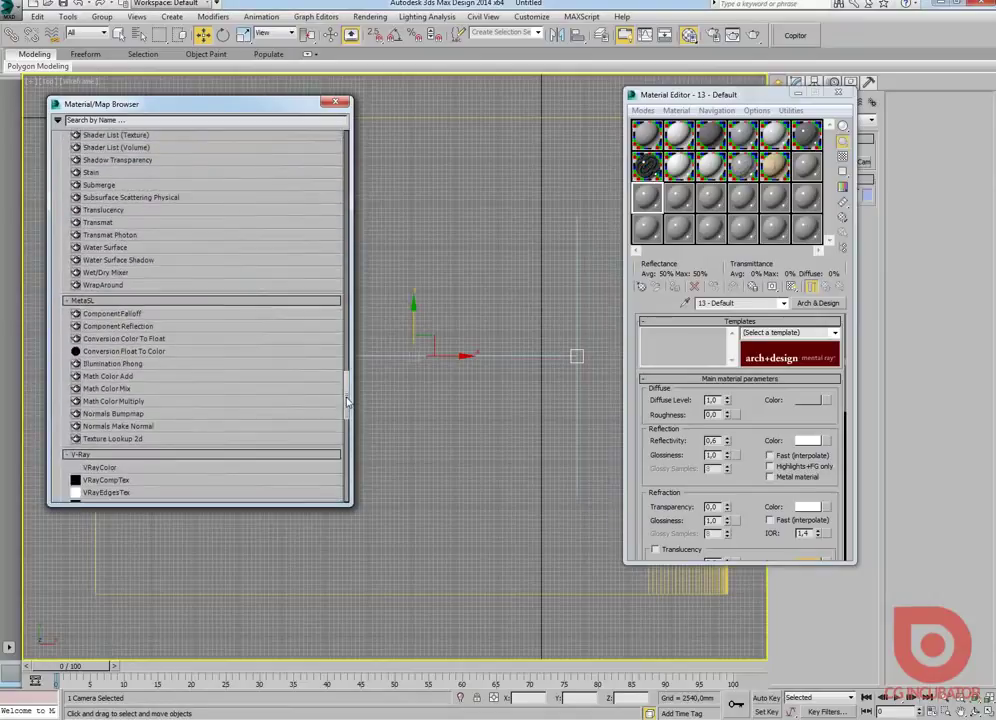
double_click(147, 434)
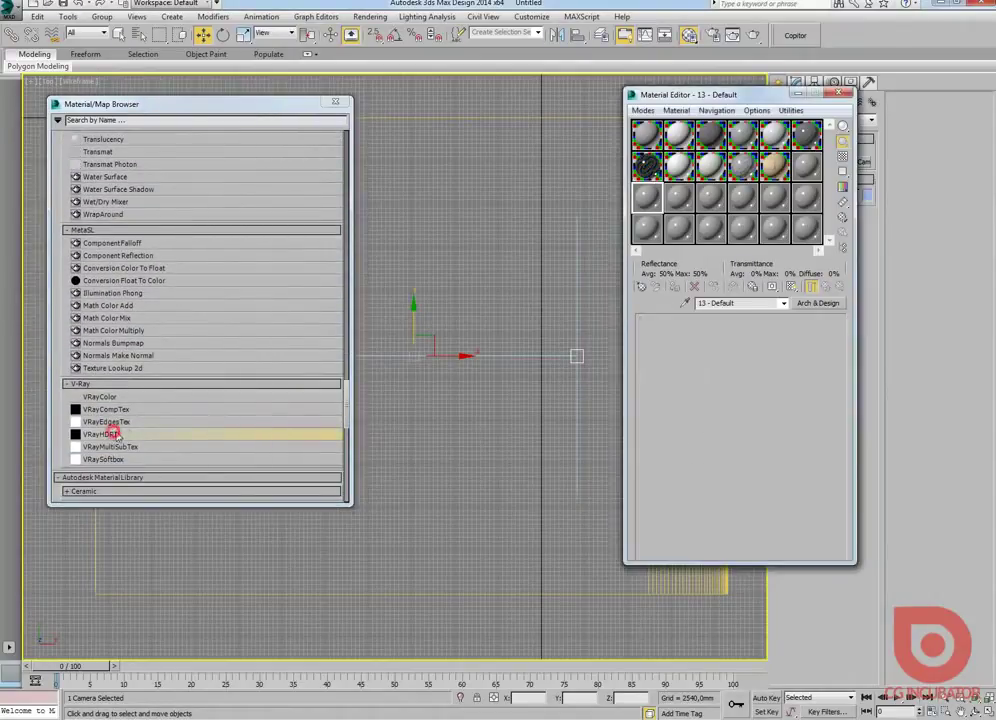
click(335, 101)
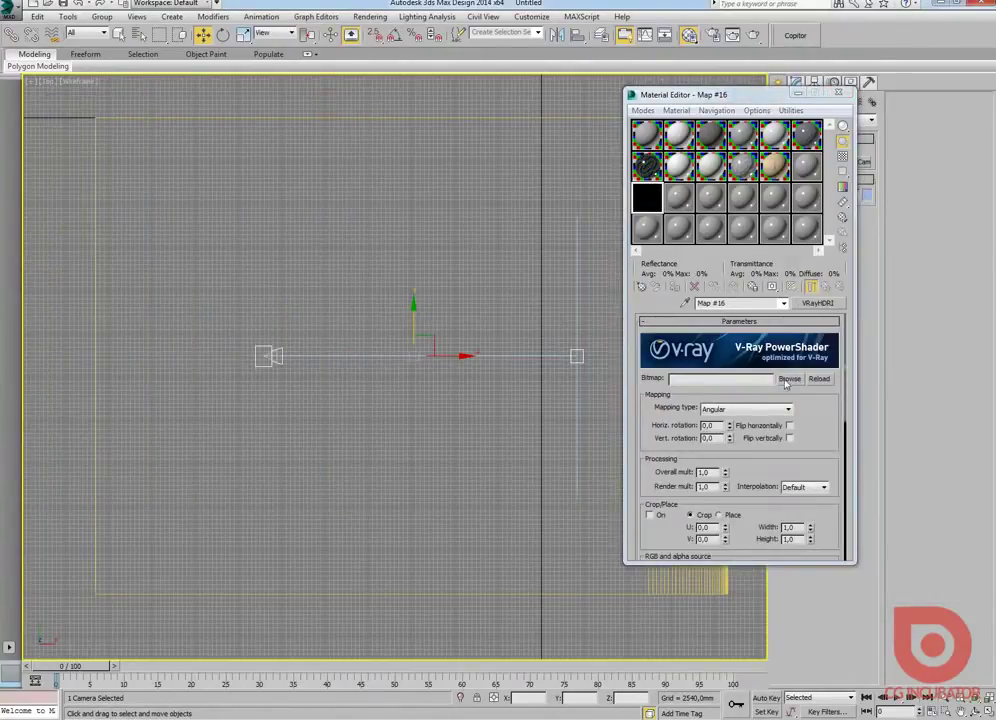
click(720, 378)
double_click(165, 94)
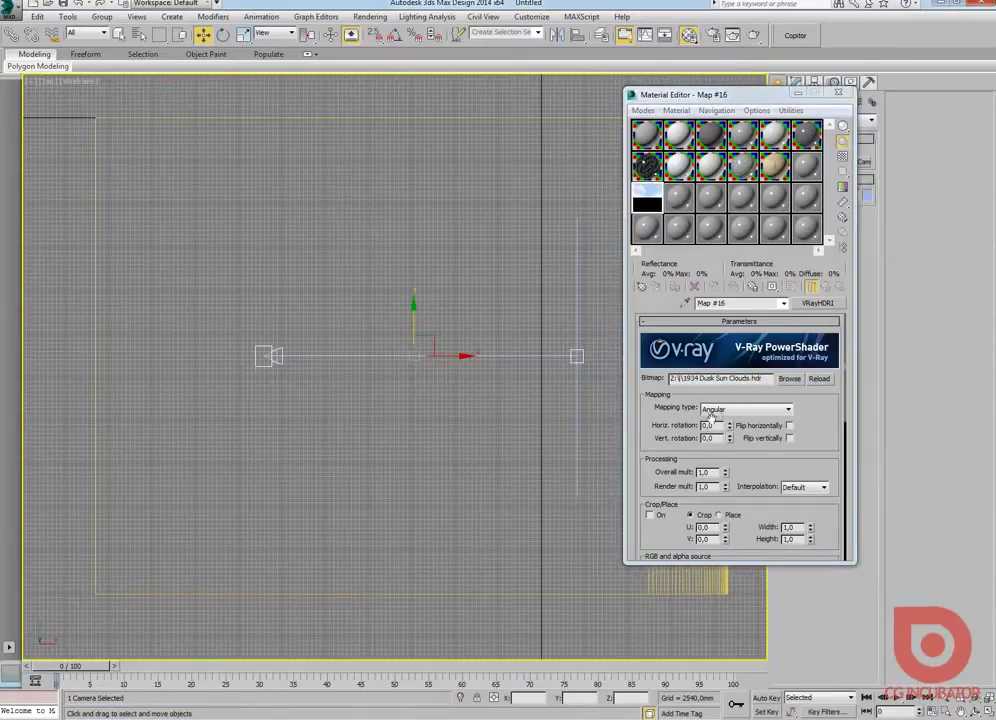
Set the HDRI mapping to Spherical with Overall and Render multipliers of 0,3
click(728, 409)
click(711, 438)
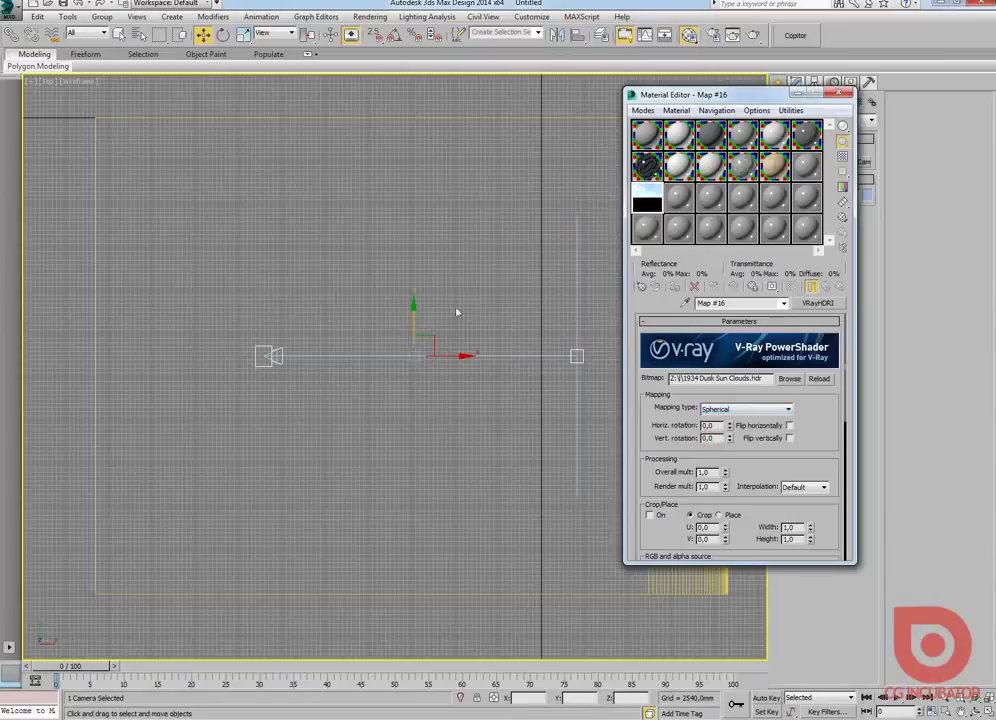
double_click(705, 471)
text(0,3)
key(Return)
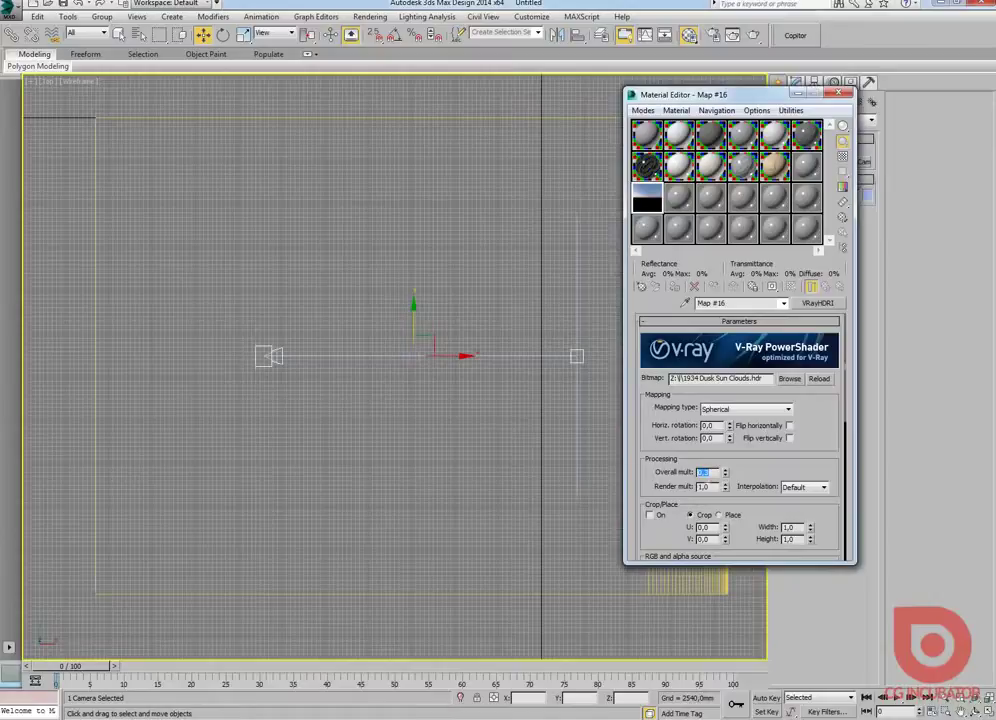
key(Tab)
text(0,)
drag(675, 94, 693, 94)
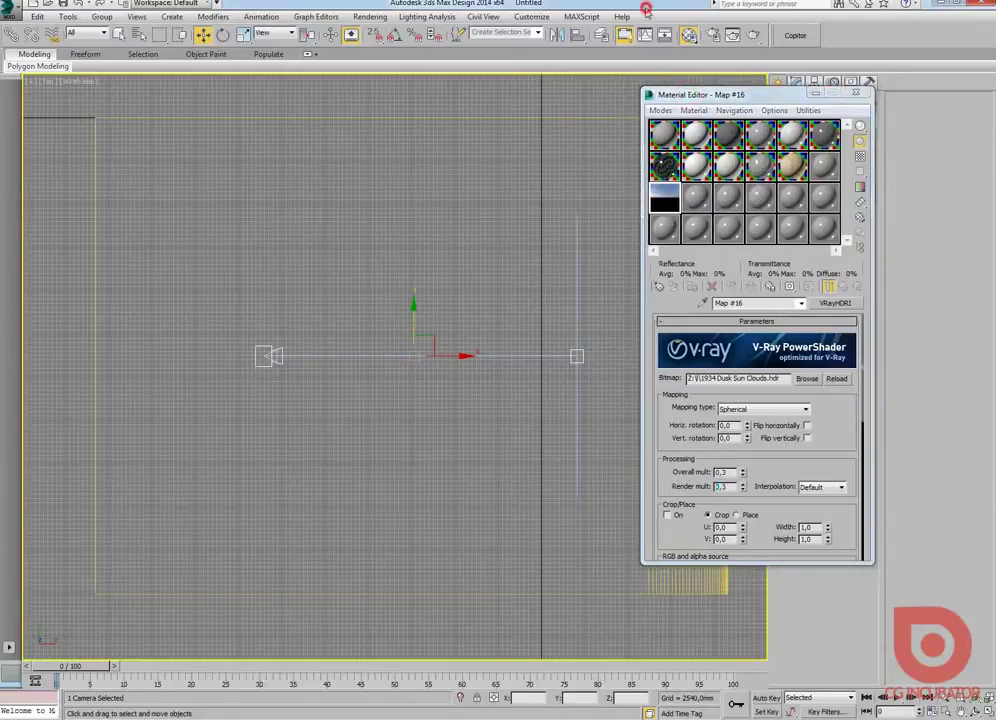
Instance Map #16 as the Environment Map, close both windows, and nudge the camera down
key(8)
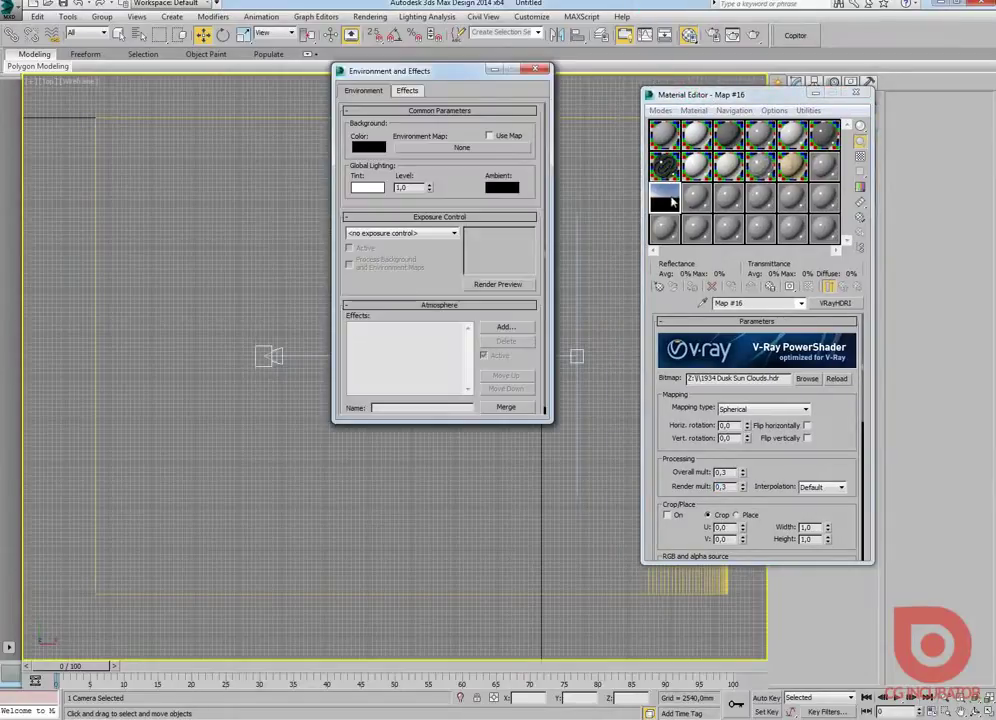
drag(476, 158, 466, 148)
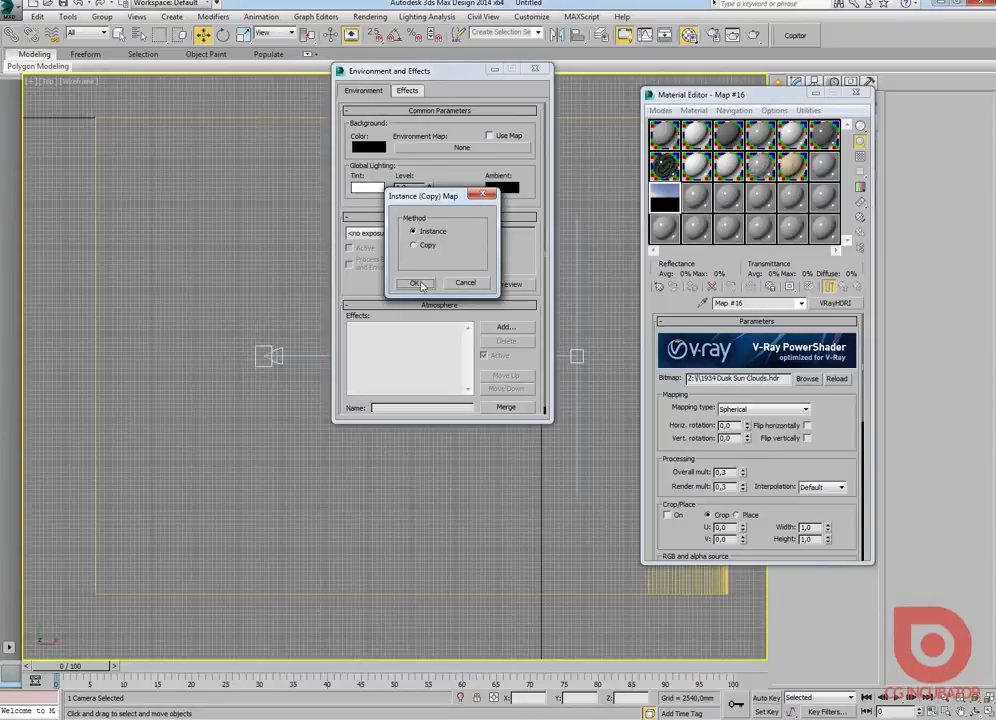
click(416, 283)
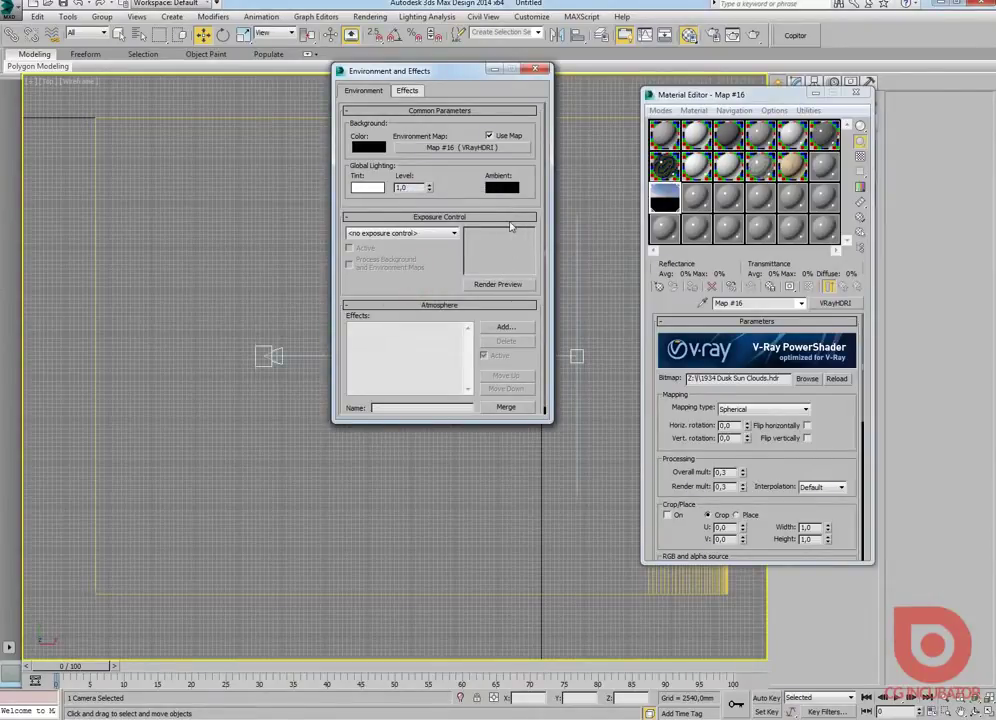
drag(460, 72, 415, 94)
click(496, 92)
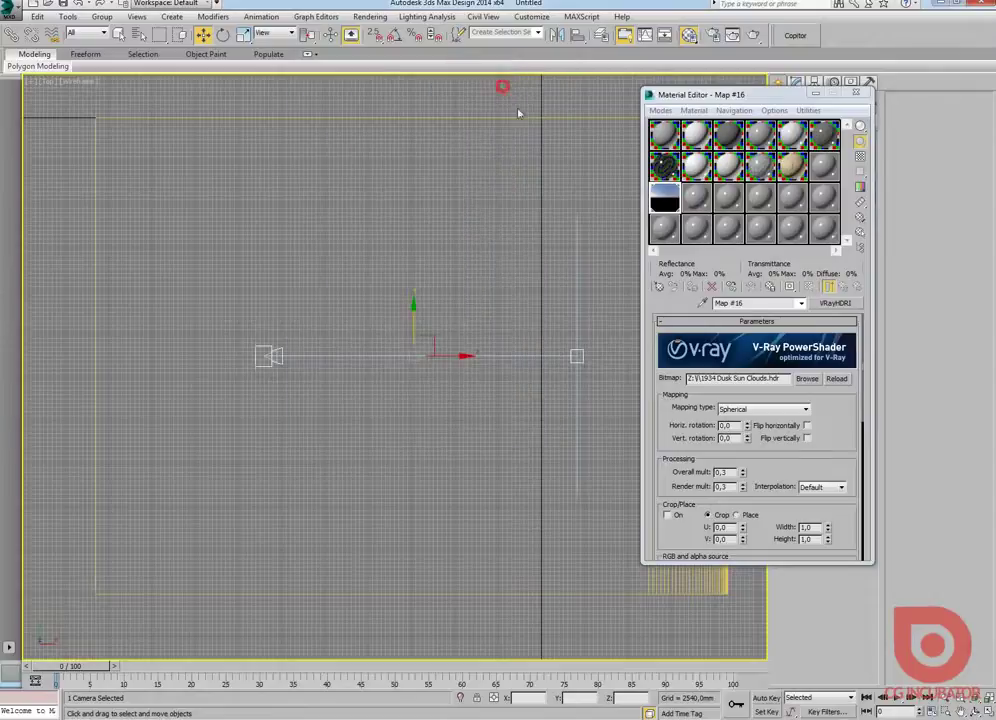
click(857, 94)
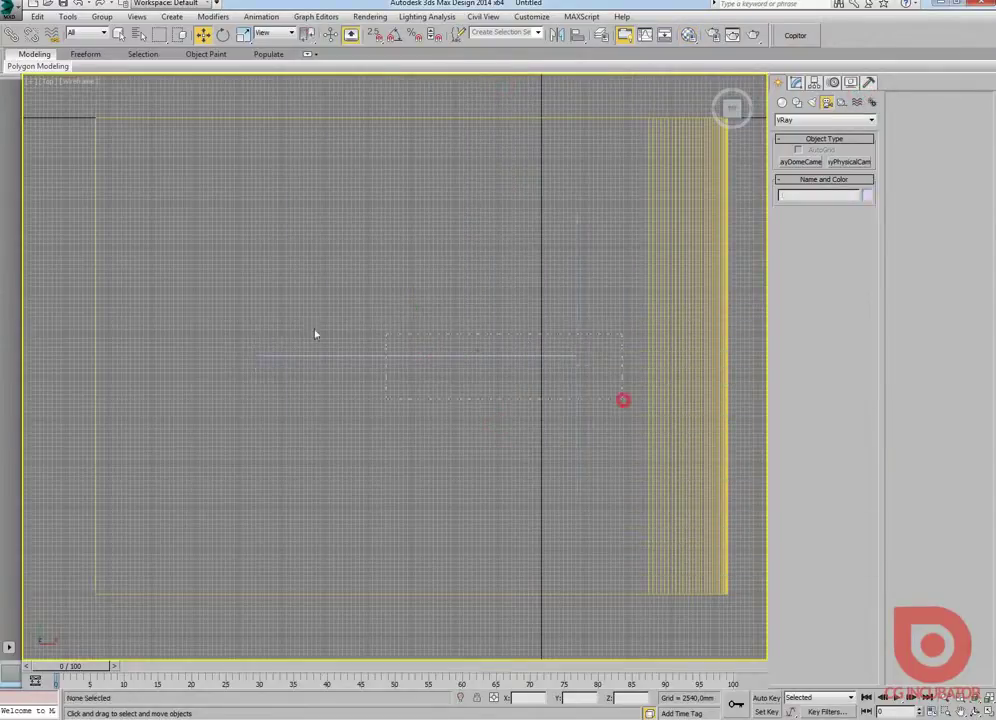
drag(414, 316, 413, 318)
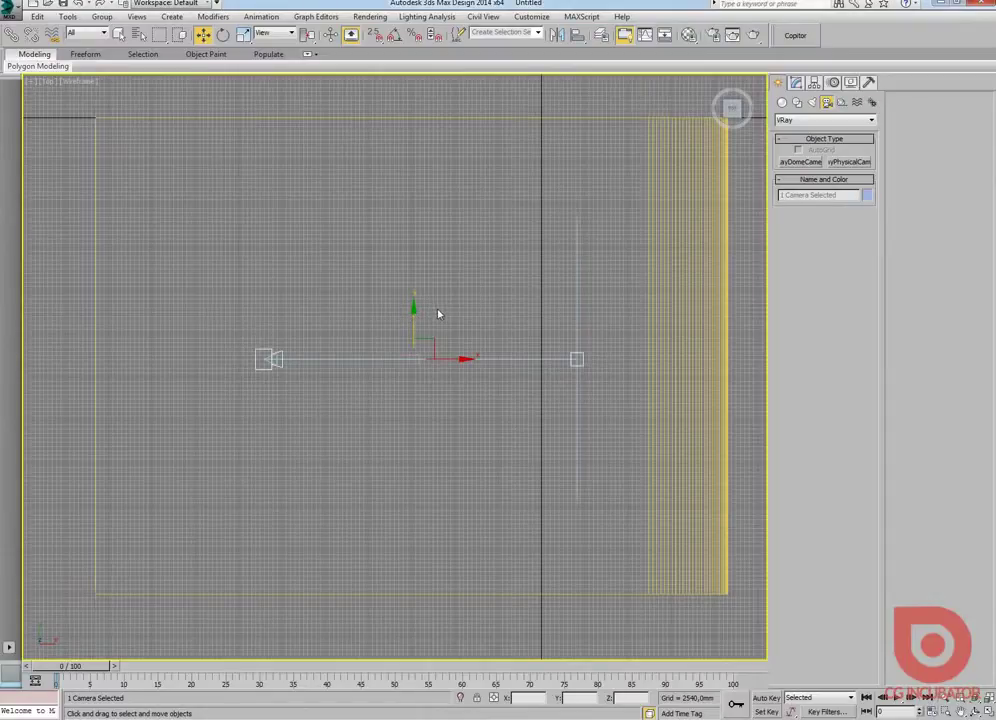
Switch the production renderer to V-Ray Adv 2.40.04 in Render Setup
key(F10)
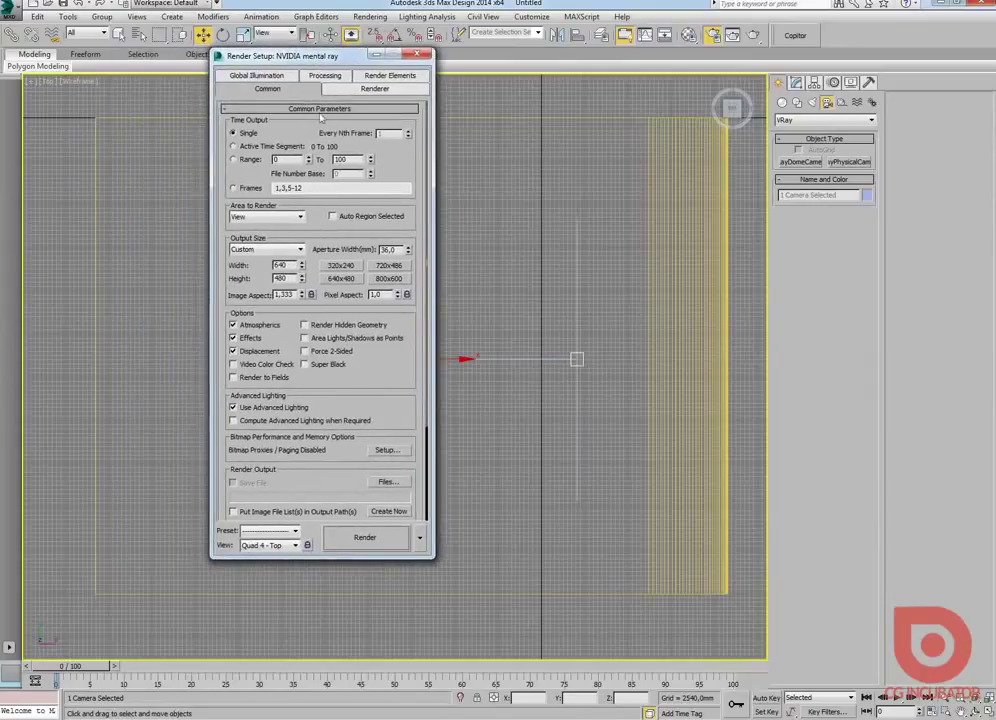
scroll(367, 400, down, 3)
click(387, 513)
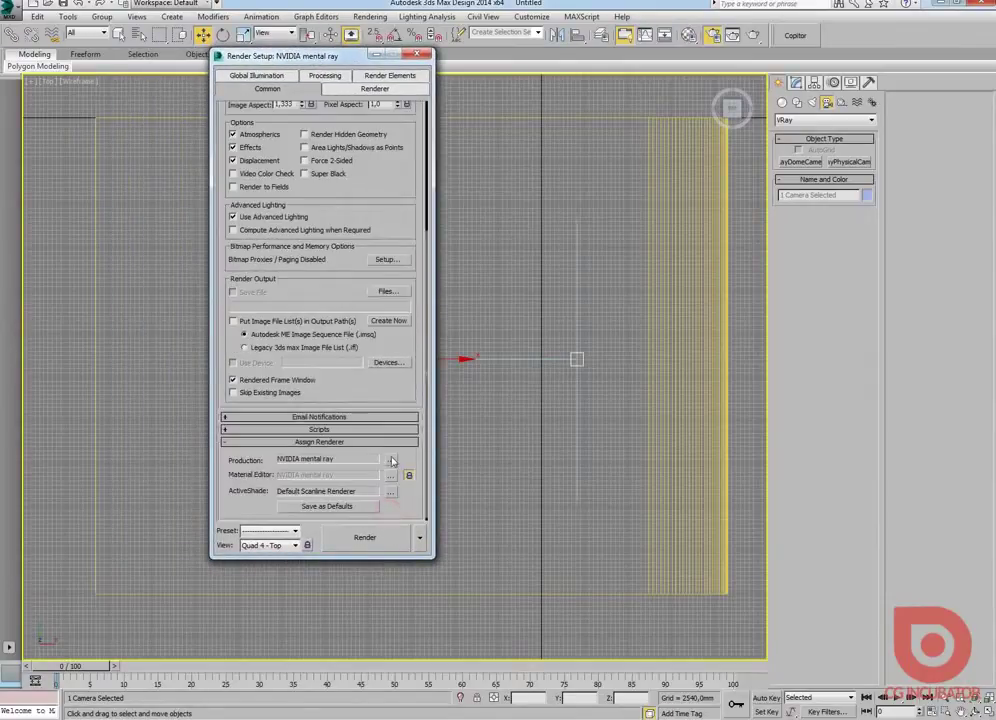
click(390, 460)
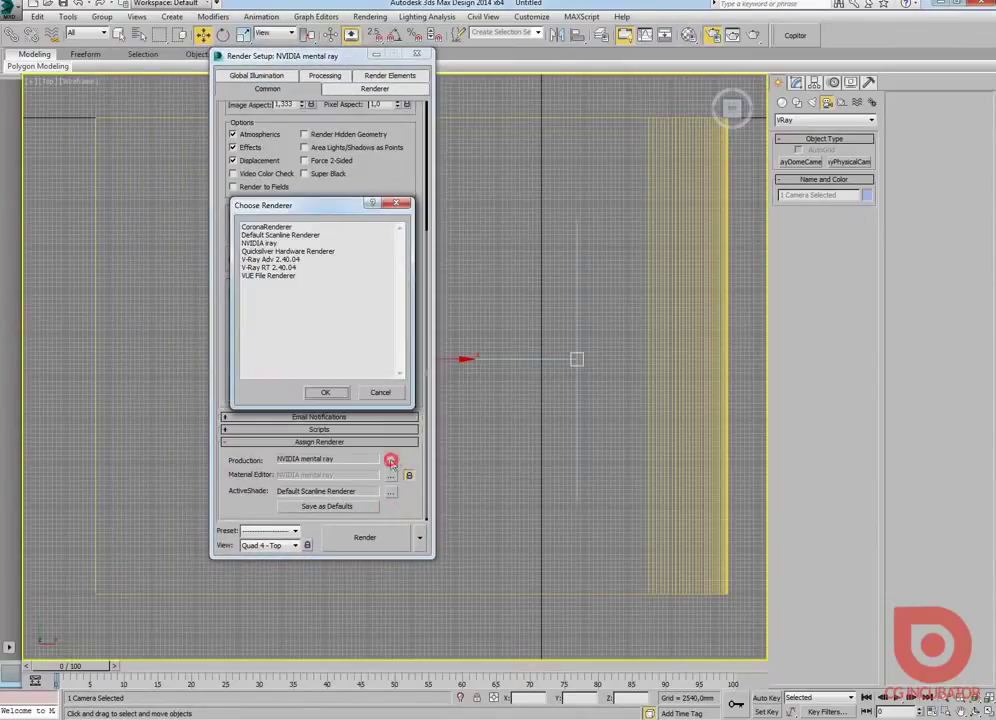
double_click(292, 260)
Enable all three V-Ray environment overrides and instance Map #16 into each
click(269, 75)
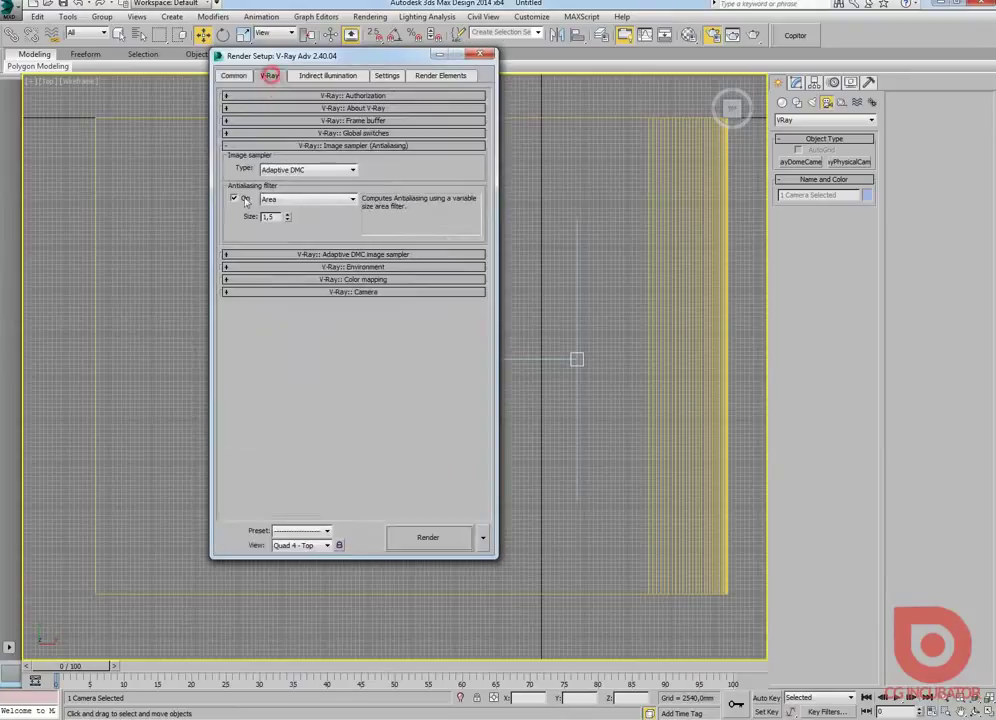
click(335, 267)
click(231, 289)
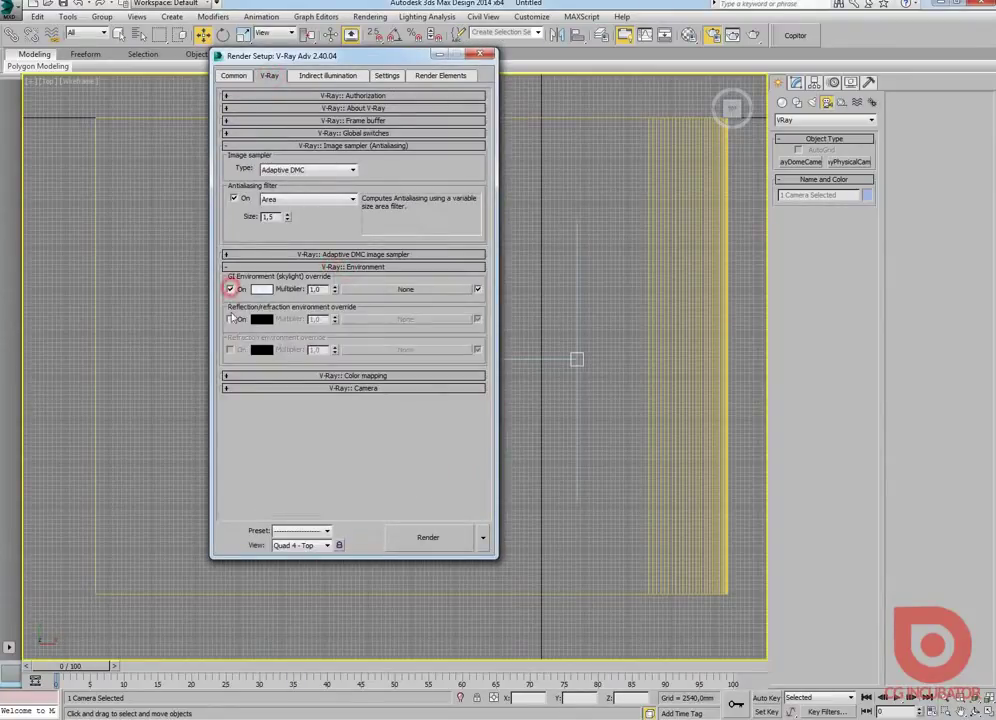
click(231, 319)
click(231, 349)
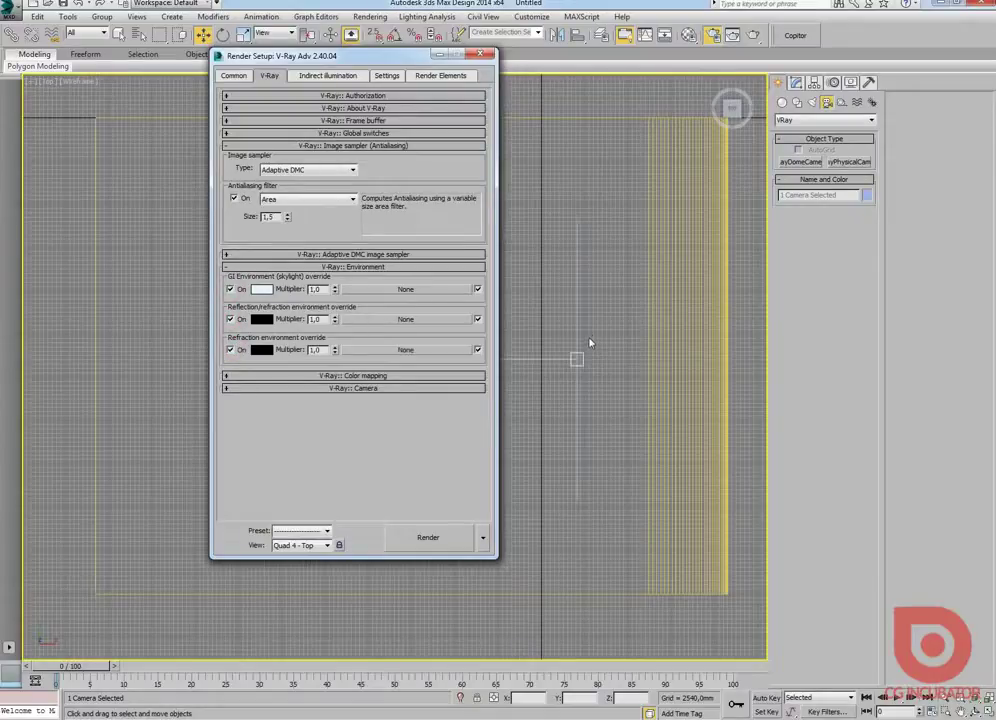
key(m)
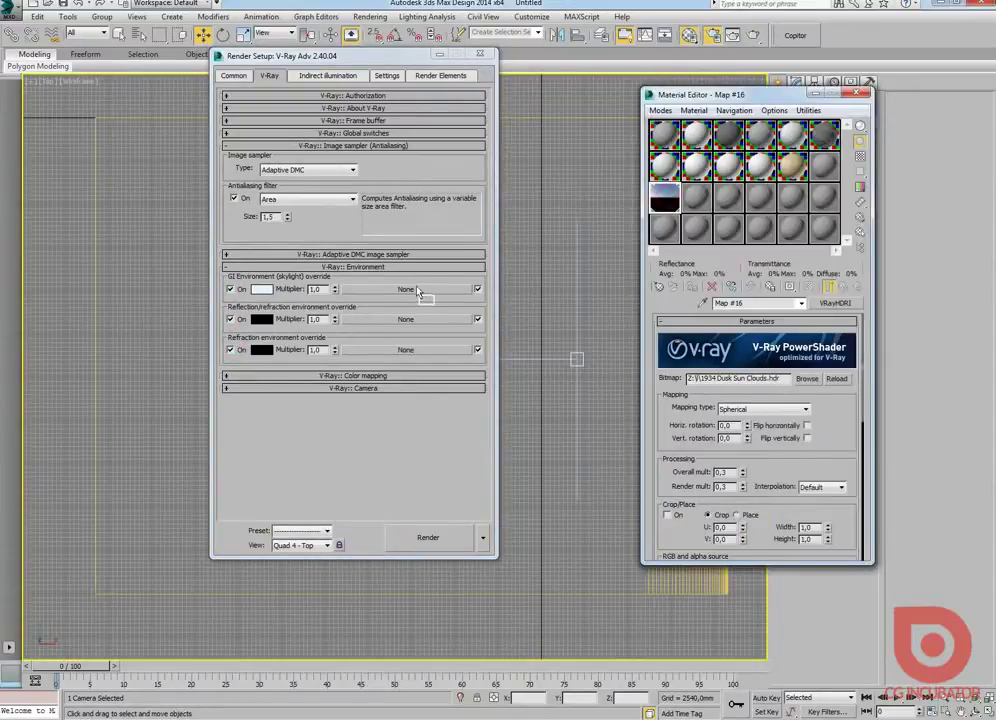
mouse_move(665, 199)
mouse_down()
mouse_move(405, 289)
mouse_move(405, 349)
mouse_up()
click(325, 345)
click(327, 345)
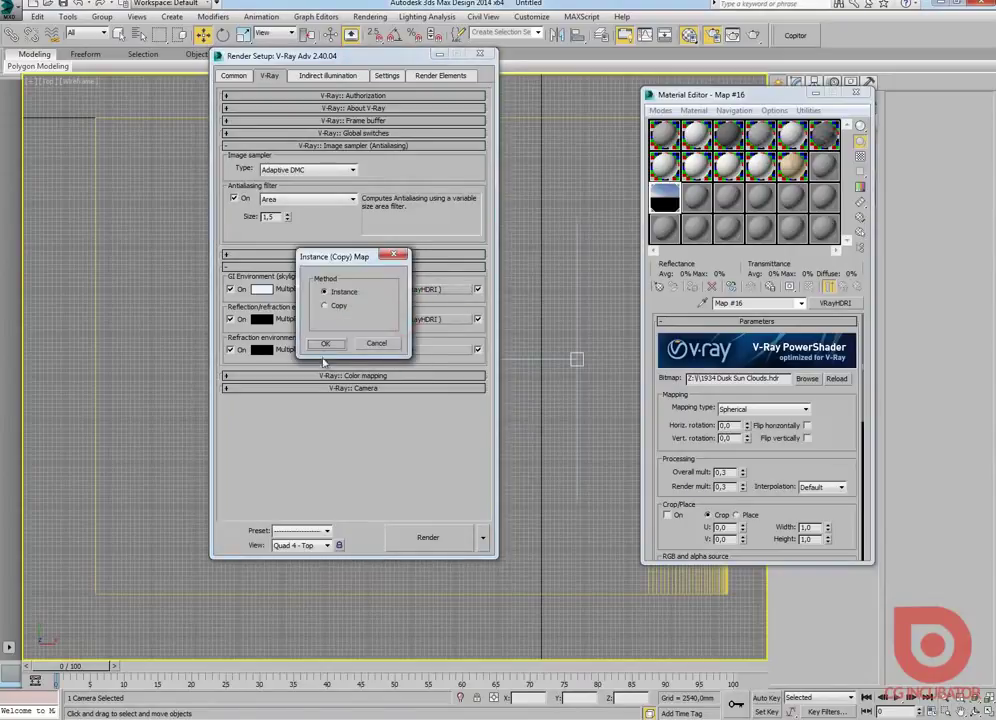
click(325, 345)
Make CoronaRenderer the production renderer and close Render Setup
click(234, 75)
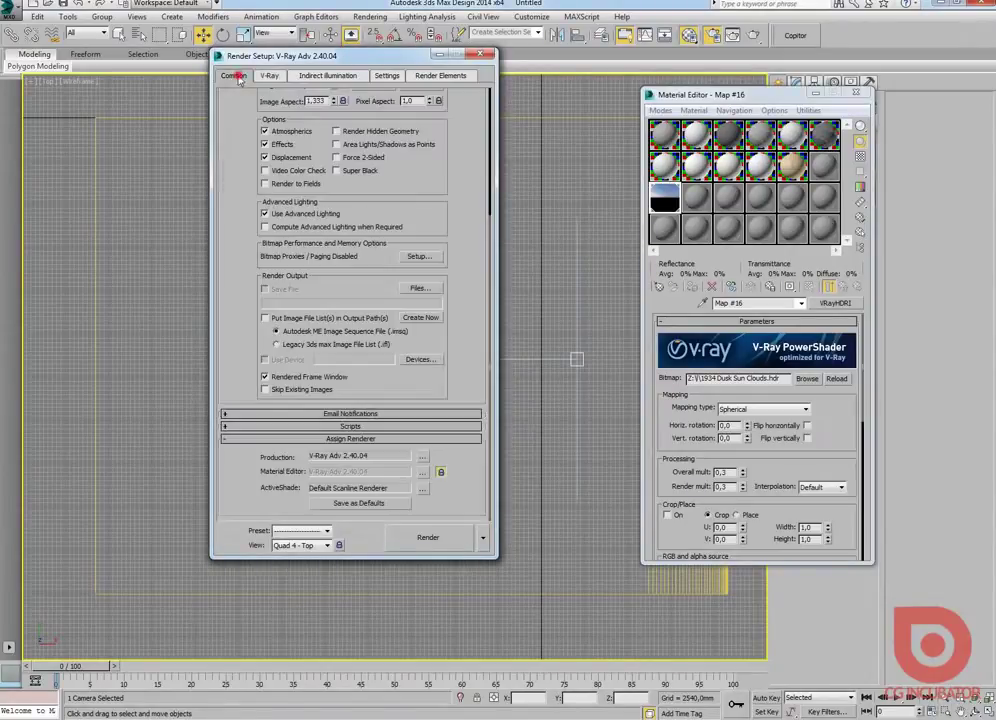
click(422, 456)
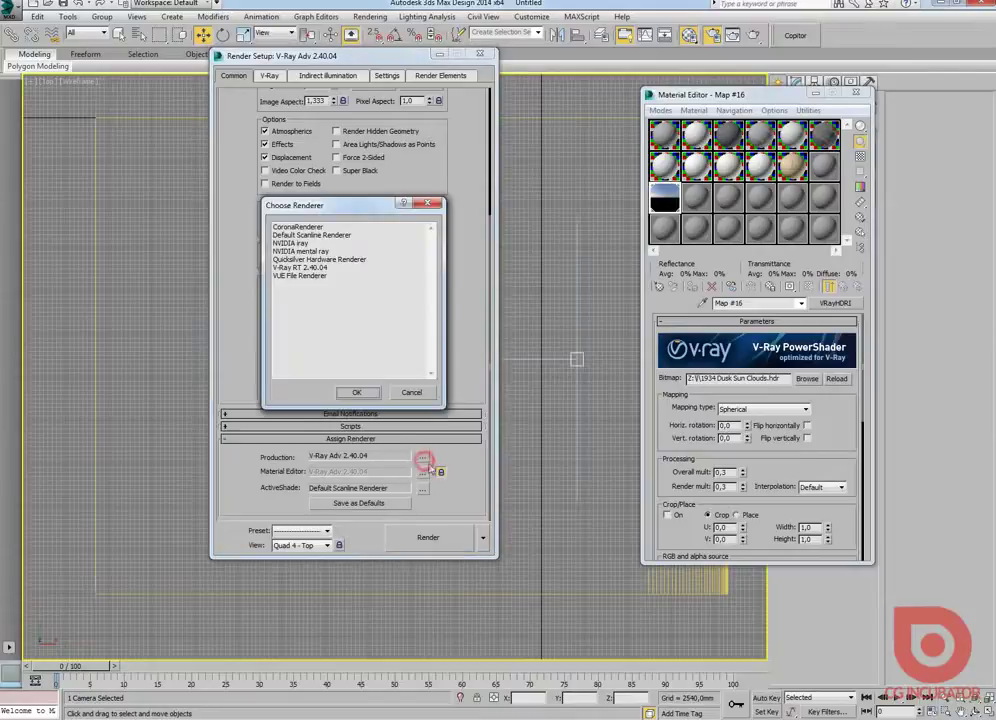
double_click(312, 228)
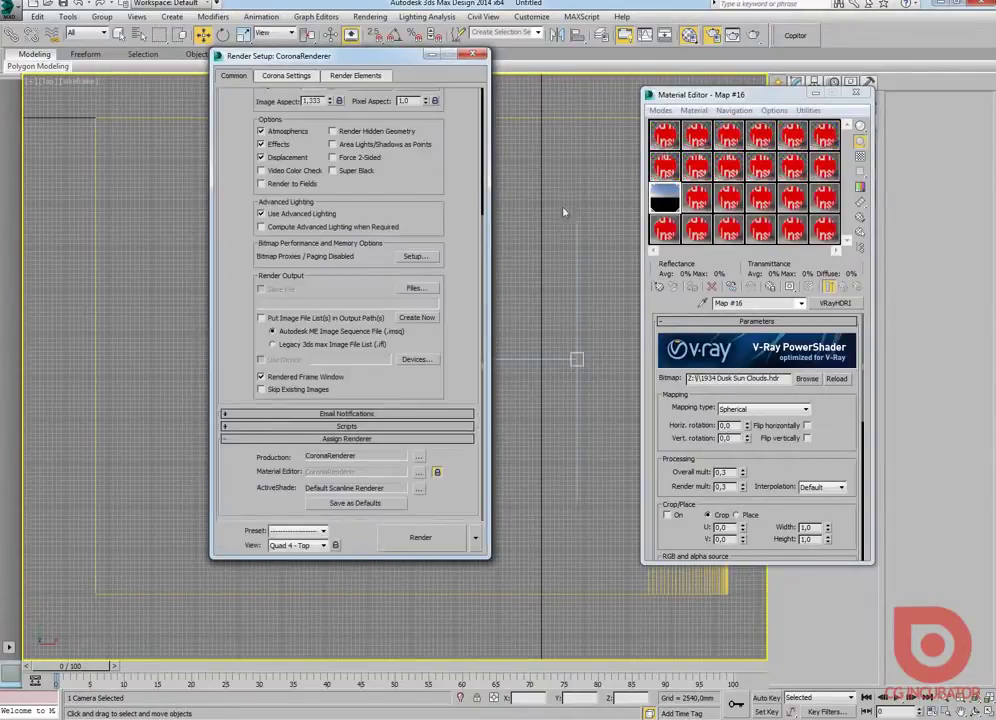
click(474, 57)
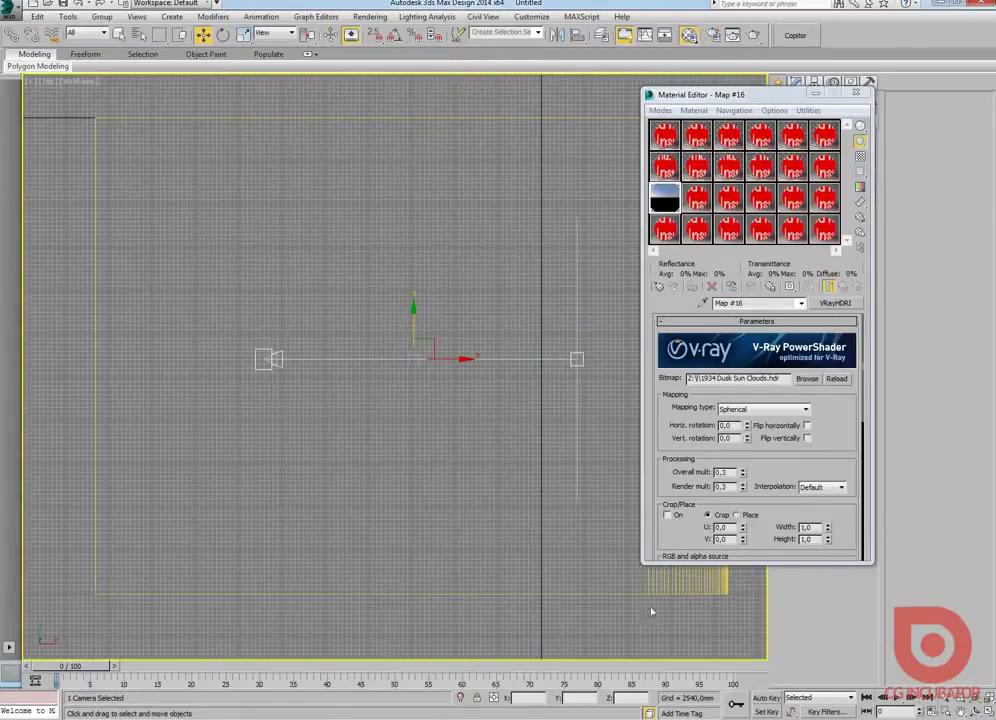
Turn a fresh sample slot into a CoronaMtl, Material #25
click(697, 198)
click(657, 286)
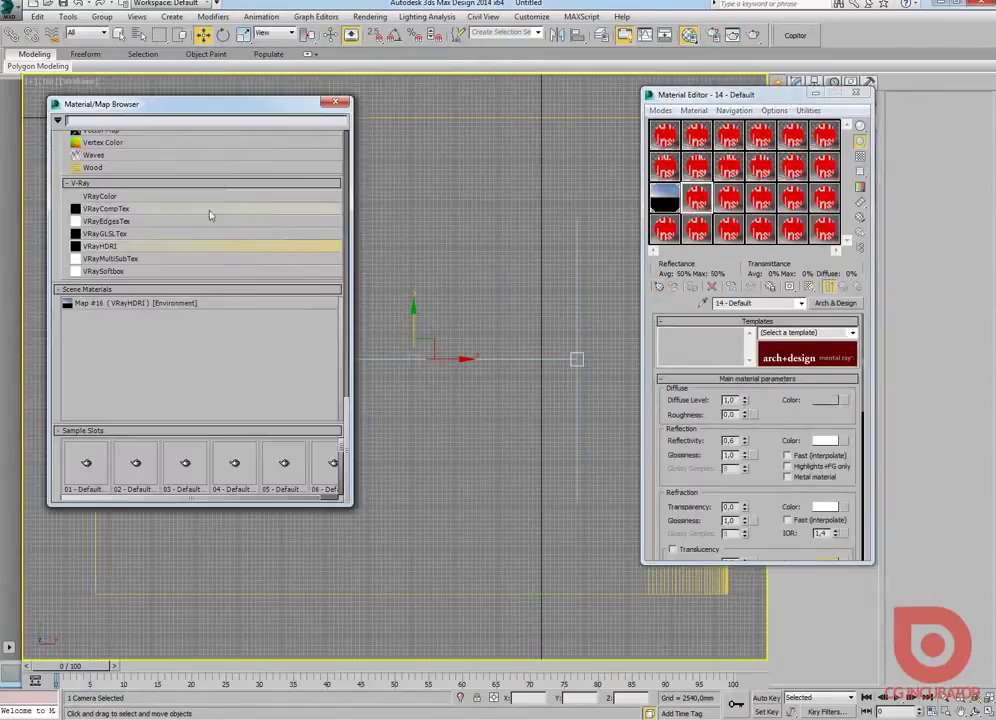
scroll(329, 225, up, 5)
scroll(131, 268, up, 5)
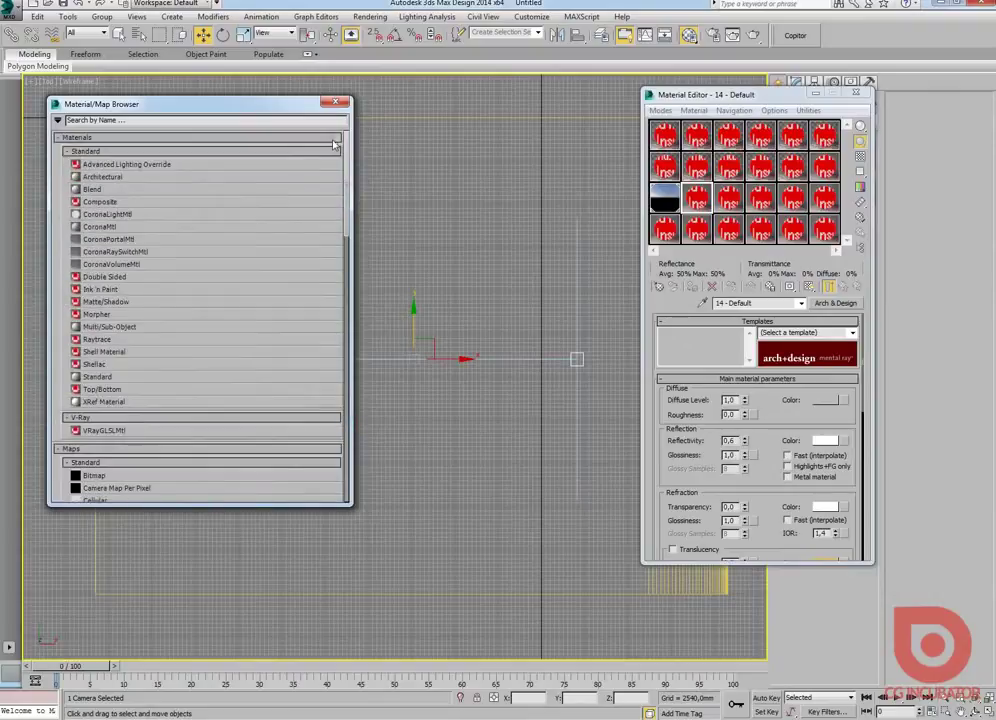
double_click(110, 226)
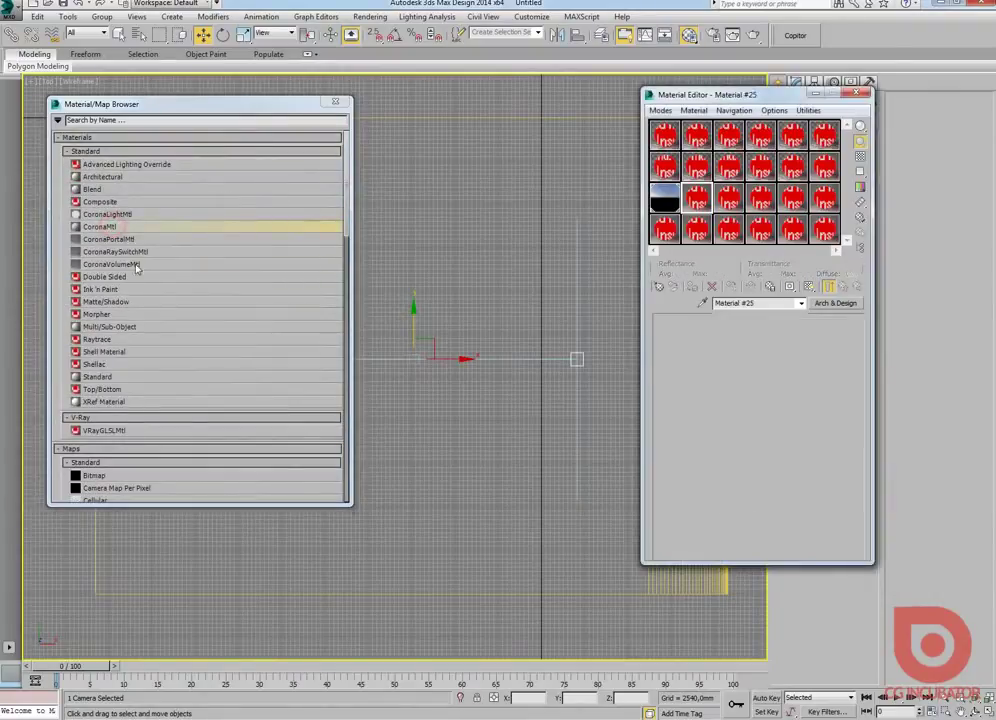
click(335, 101)
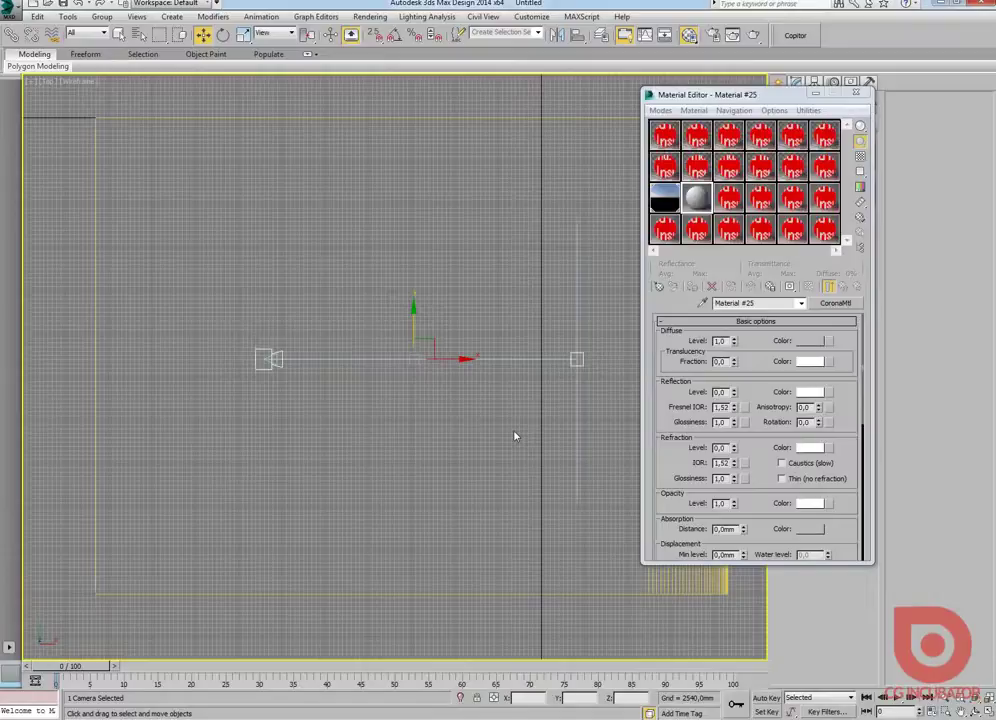
middle_drag(527, 429, 469, 425)
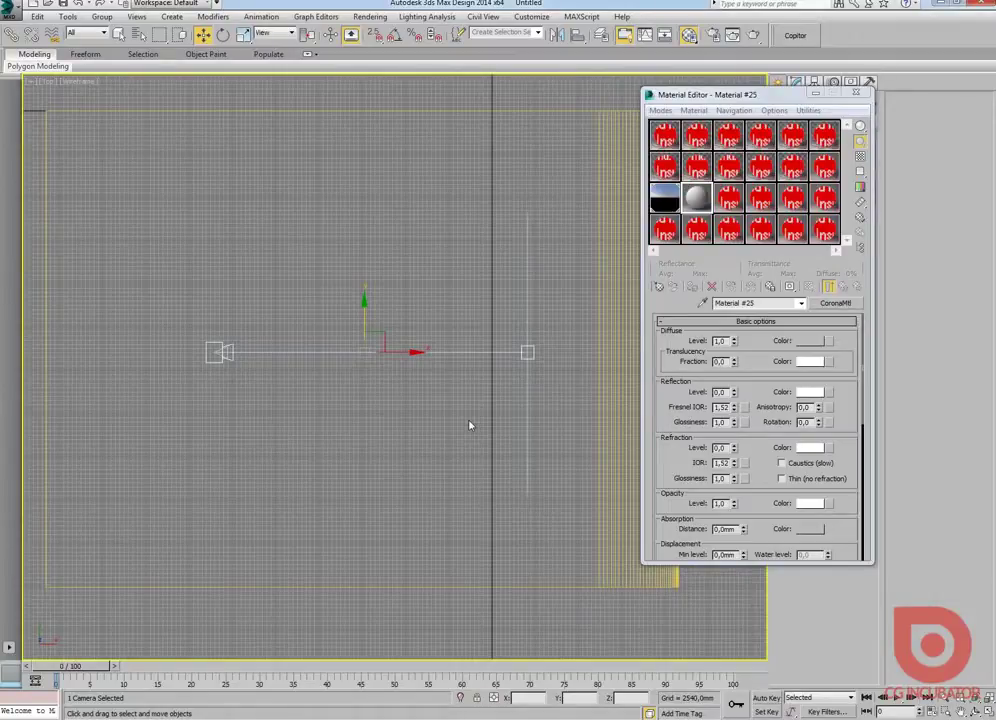
Give the material a pure white 255 diffuse colour and a diffuse level of 0,85
click(810, 340)
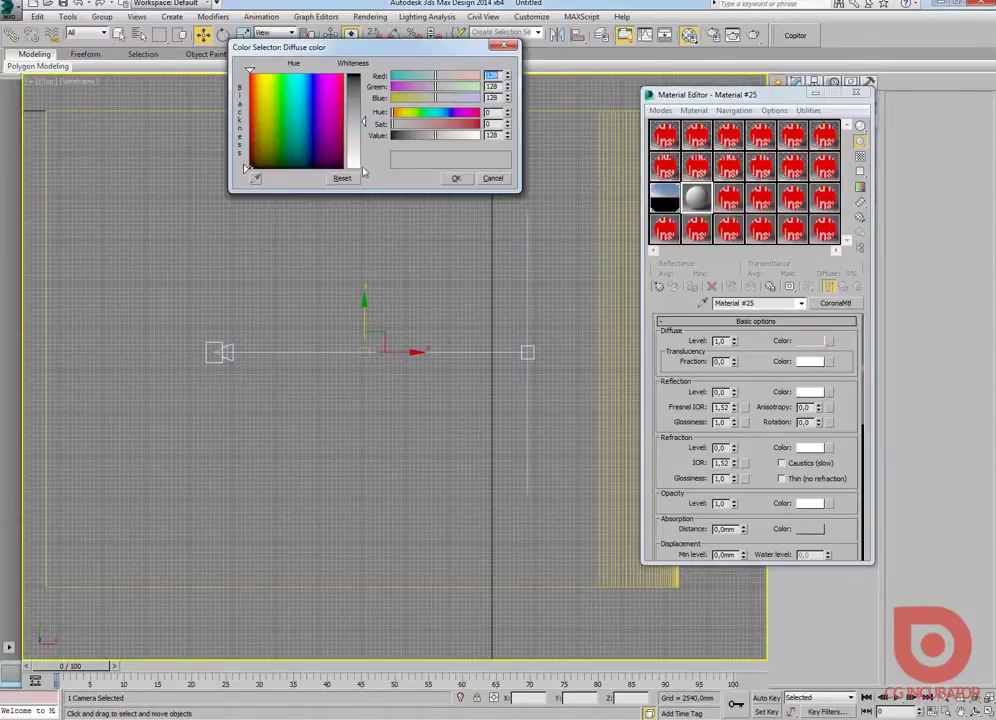
click(363, 172)
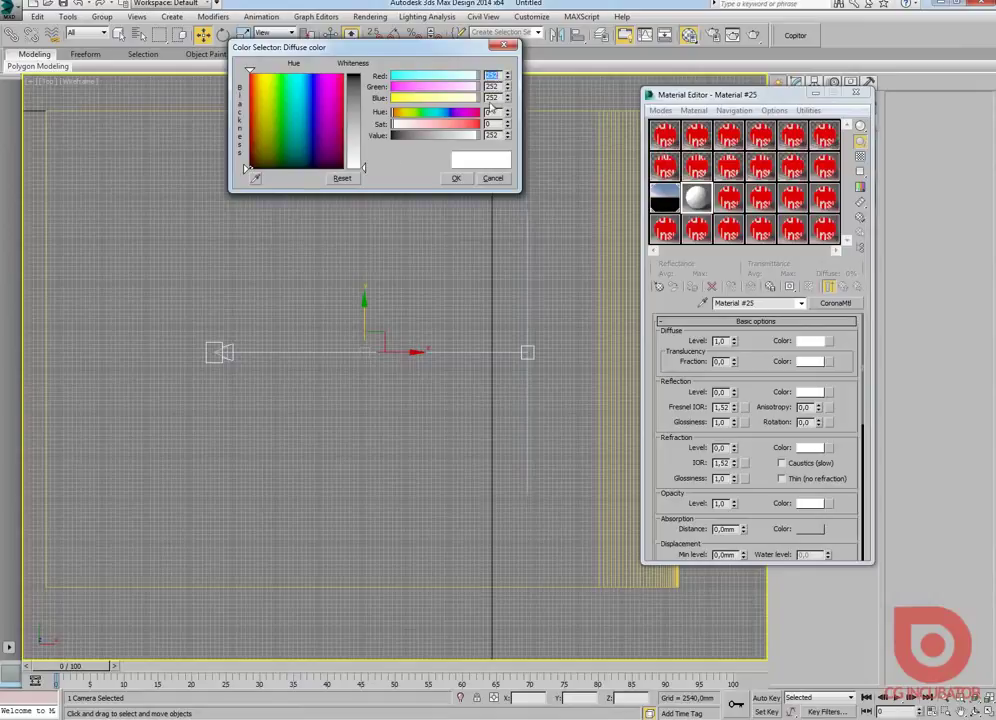
click(357, 168)
click(456, 178)
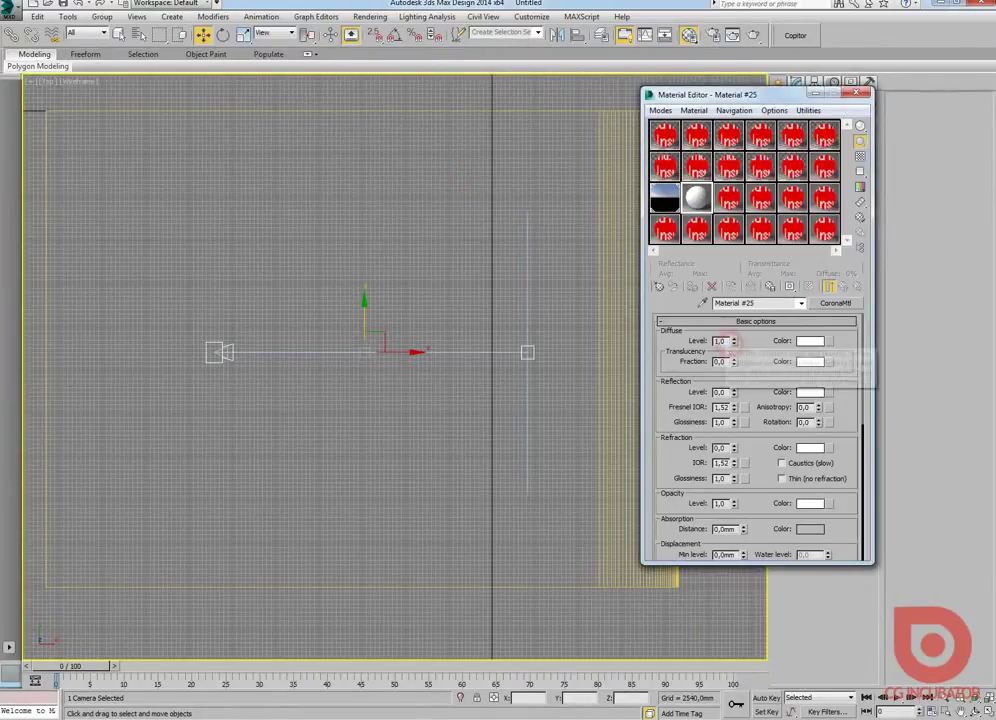
double_click(720, 341)
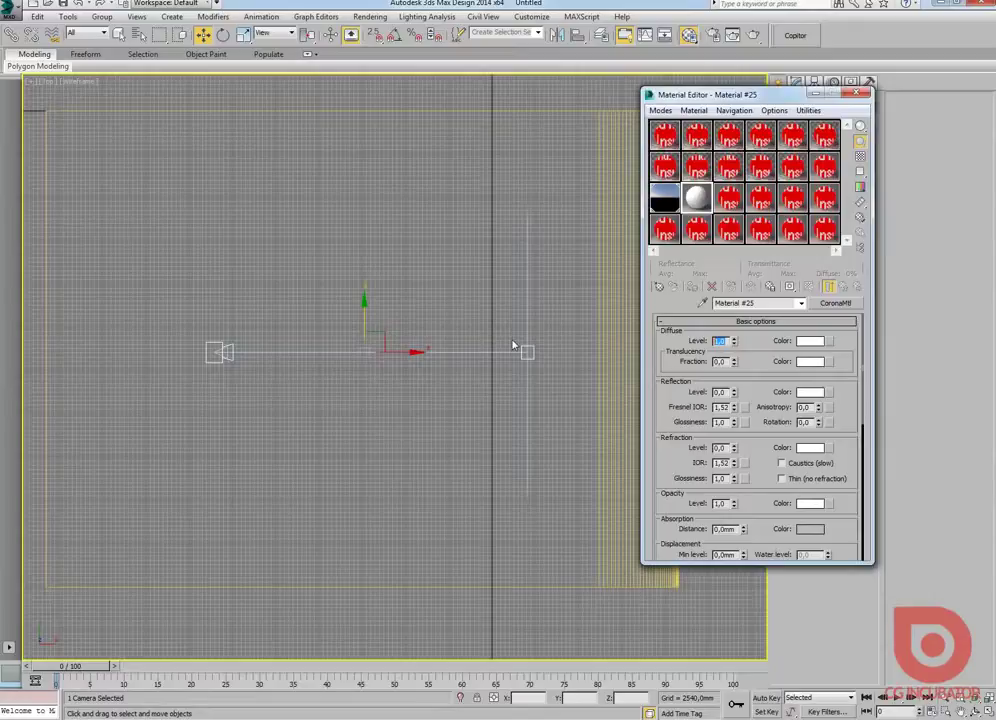
text(0,85)
key(Return)
click(809, 341)
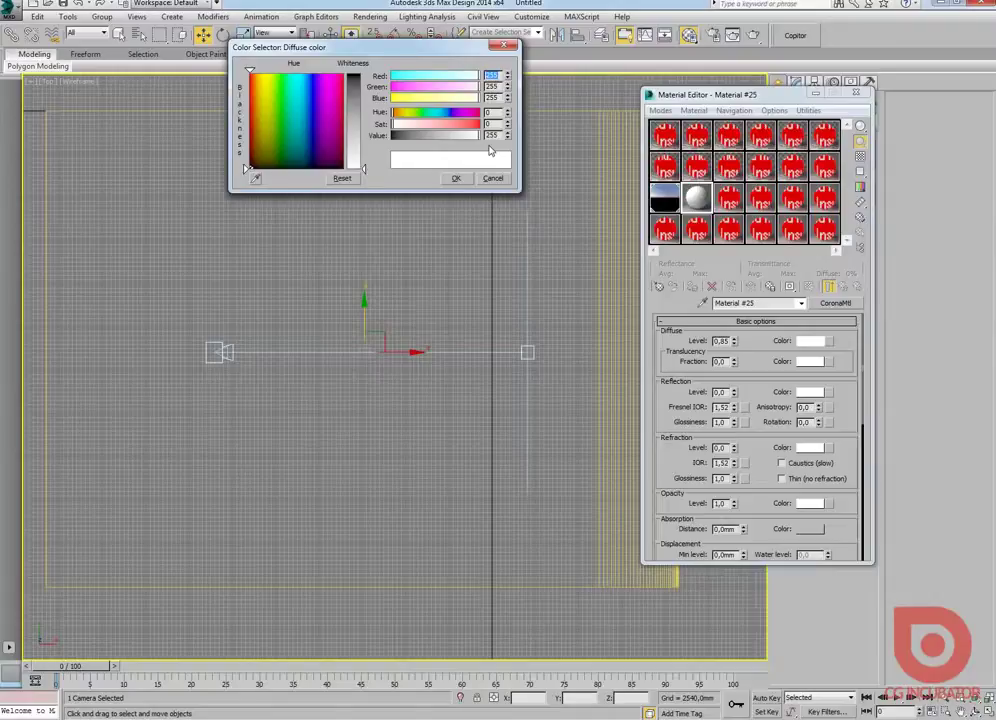
click(456, 178)
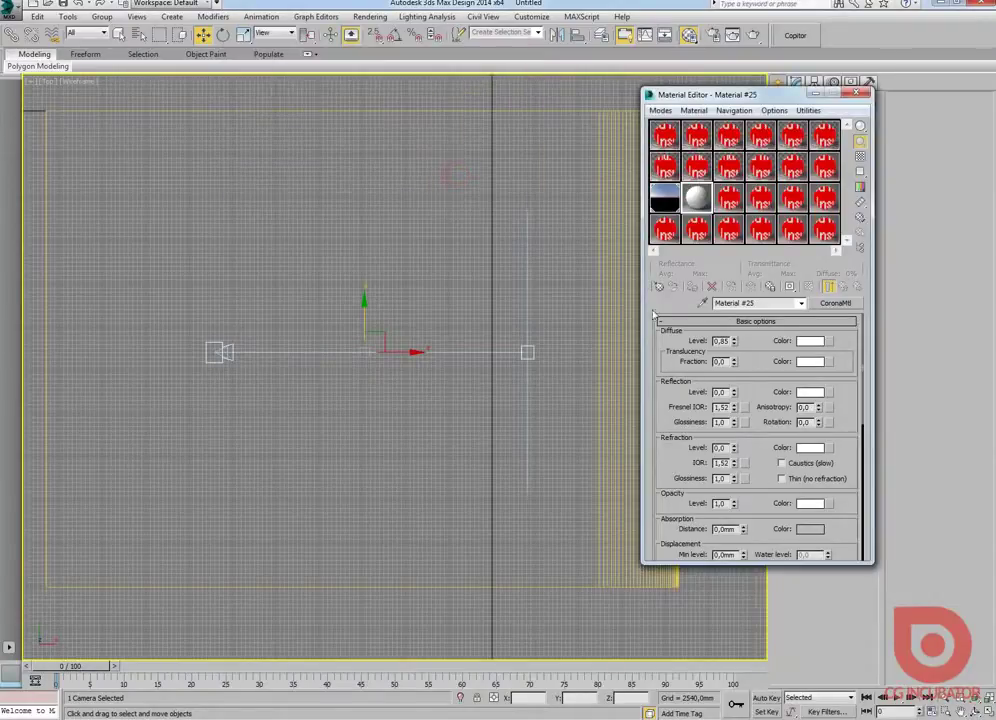
click(720, 341)
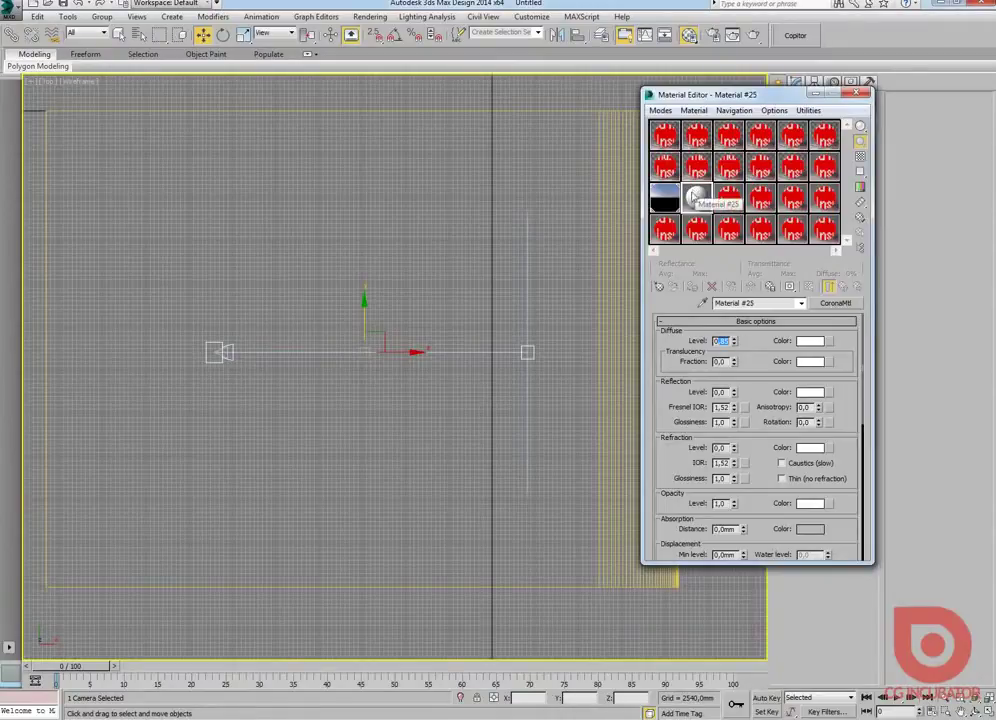
In the maximized Perspective view, assign the white Corona material to backdrop Line001 and close the Material Editor
key(alt+w)
middle_click(518, 540)
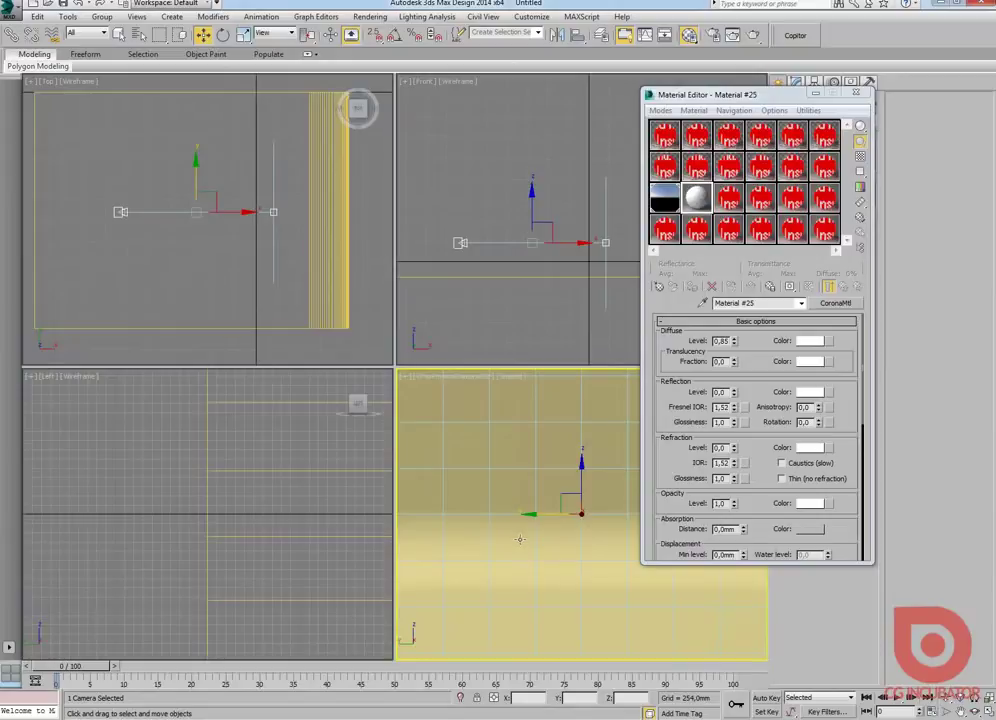
key(alt+w)
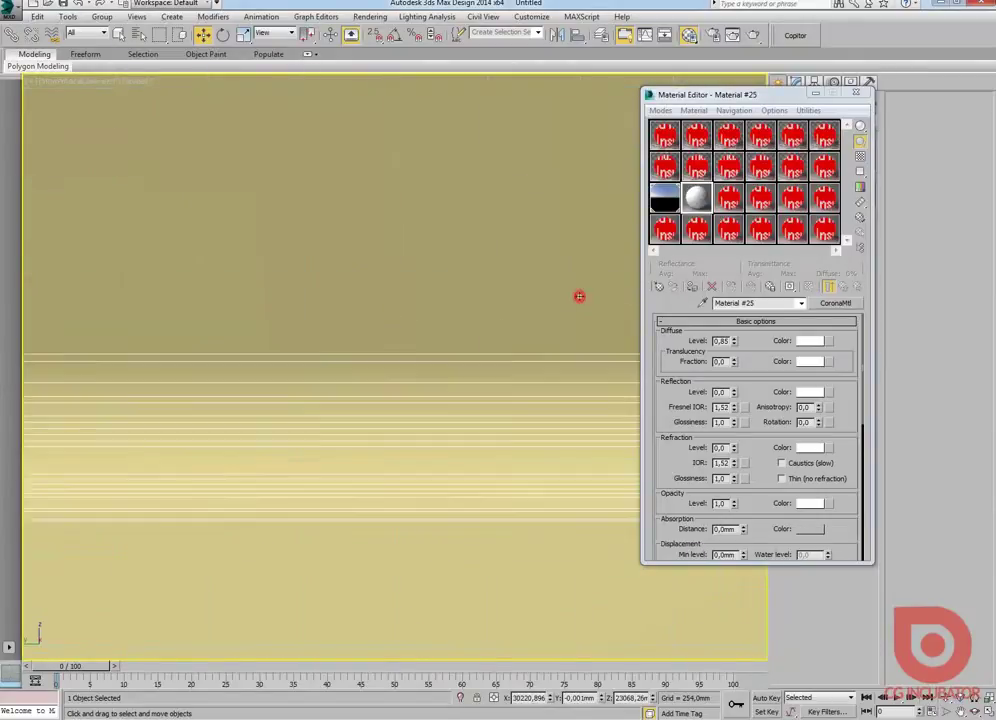
scroll(451, 230, down, 5)
click(692, 287)
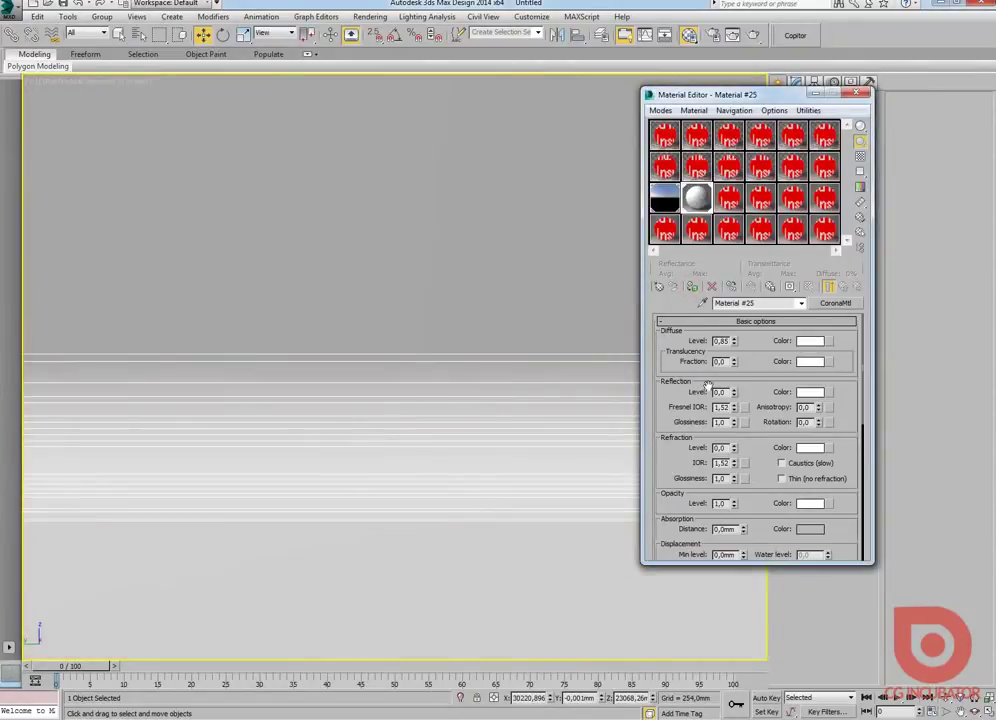
click(857, 93)
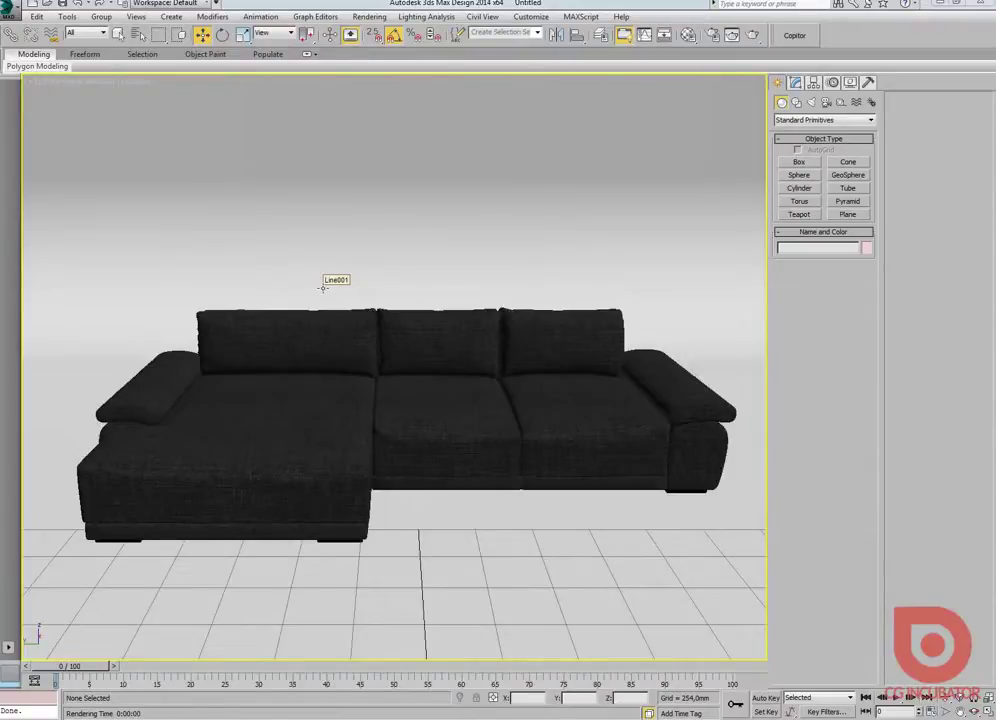
Start a fresh Corona render of the sofa scene from the frame buffer
click(735, 36)
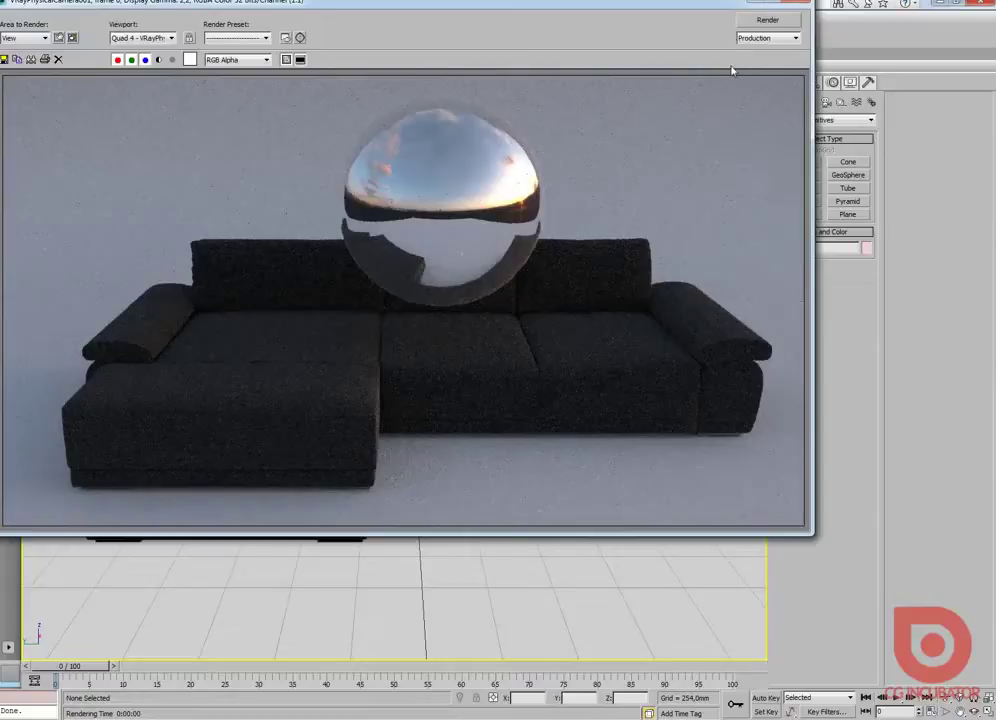
click(767, 20)
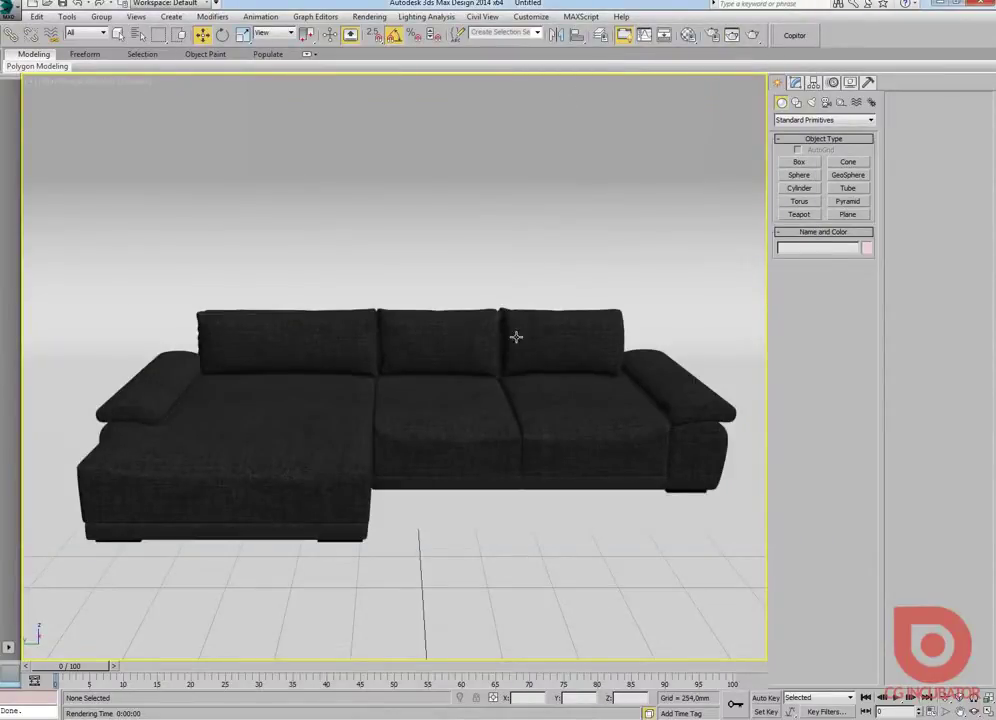
Create a new VRayHDRI map in the next free Material Editor sample slot
key(m)
click(760, 197)
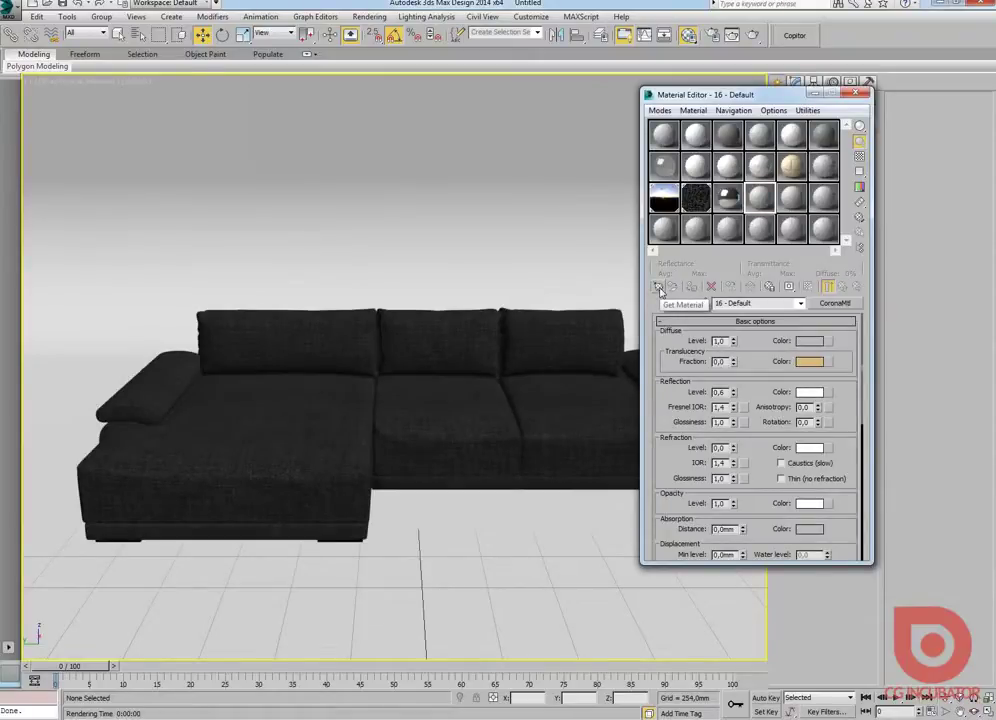
click(659, 287)
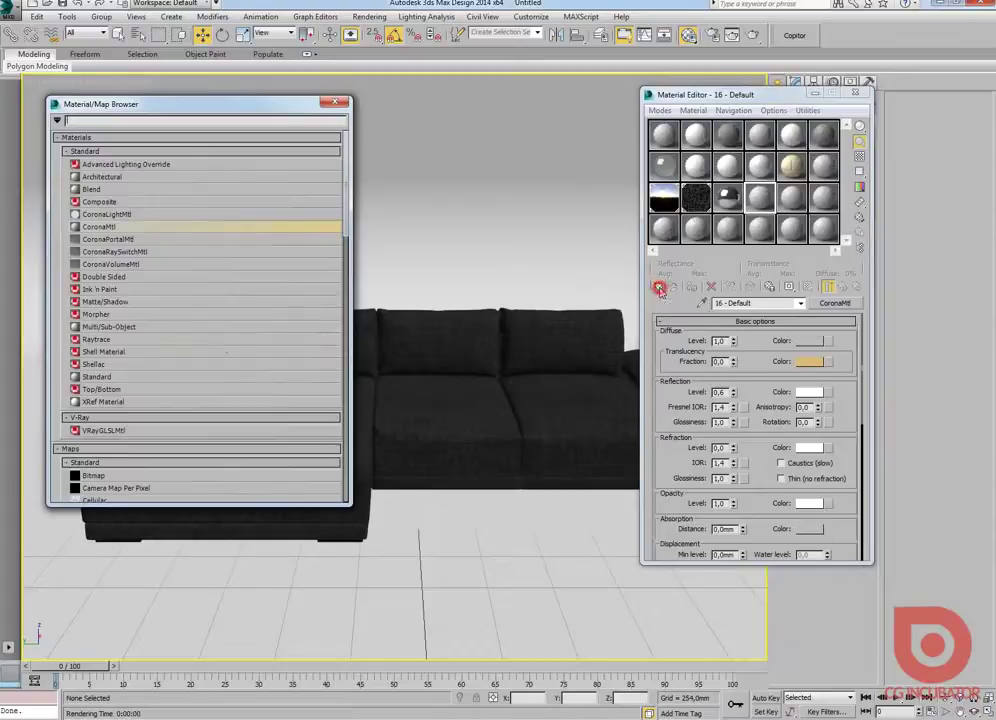
scroll(218, 347, down, 5)
scroll(172, 388, down, 5)
scroll(172, 388, down, 1)
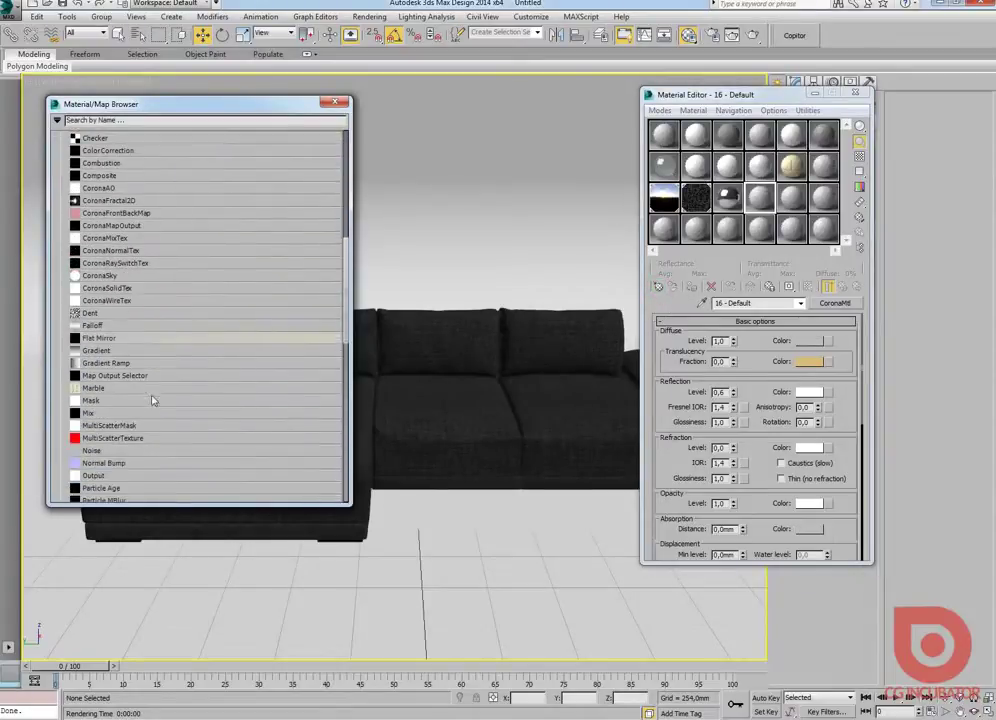
scroll(140, 425, down, 5)
scroll(115, 438, down, 5)
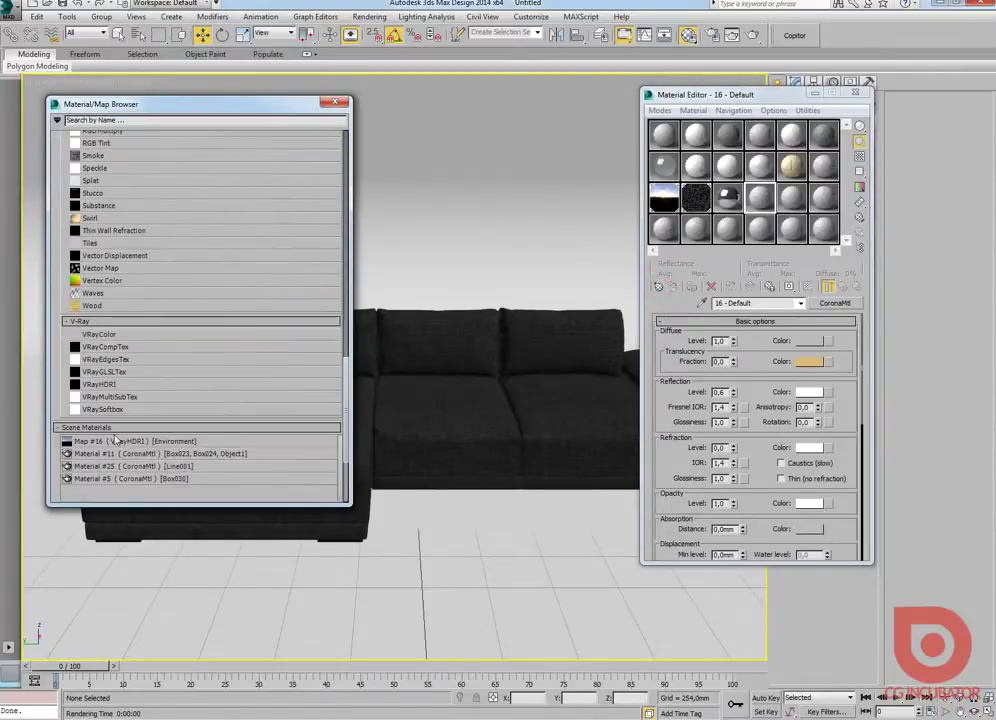
double_click(120, 384)
click(335, 104)
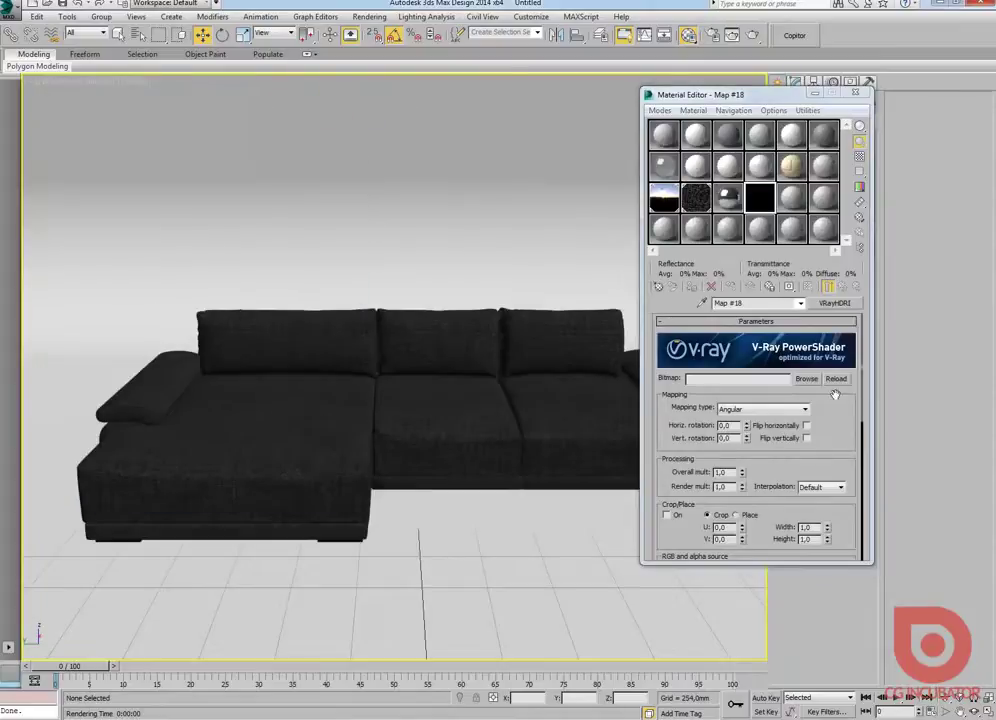
Load the interior HDR room image into the VRayHDRI map
click(806, 378)
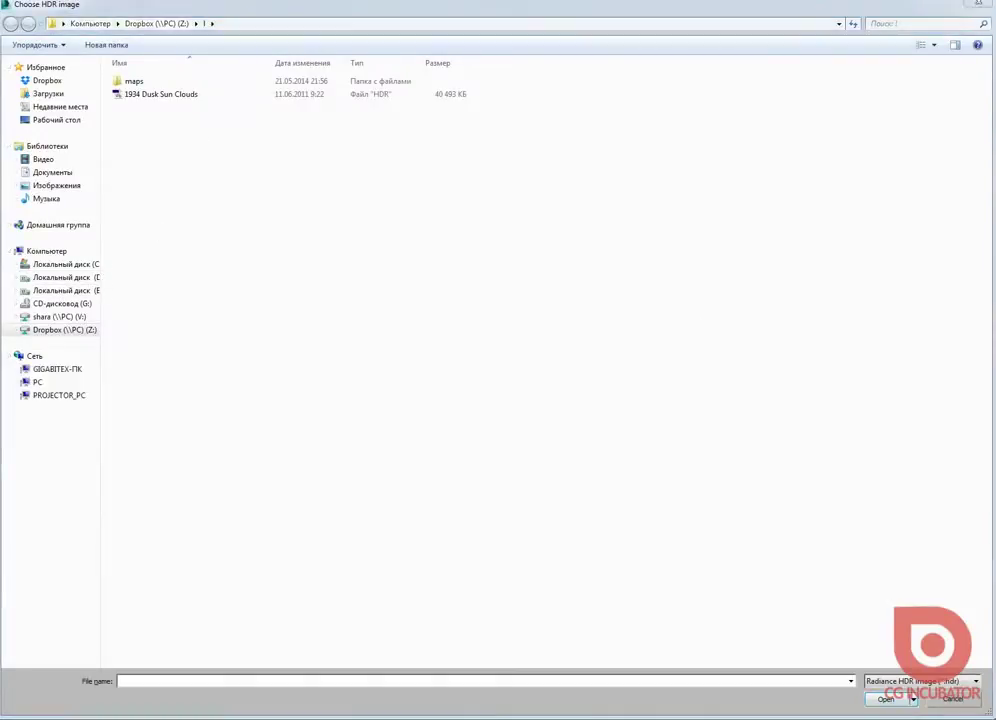
key(Escape)
click(818, 382)
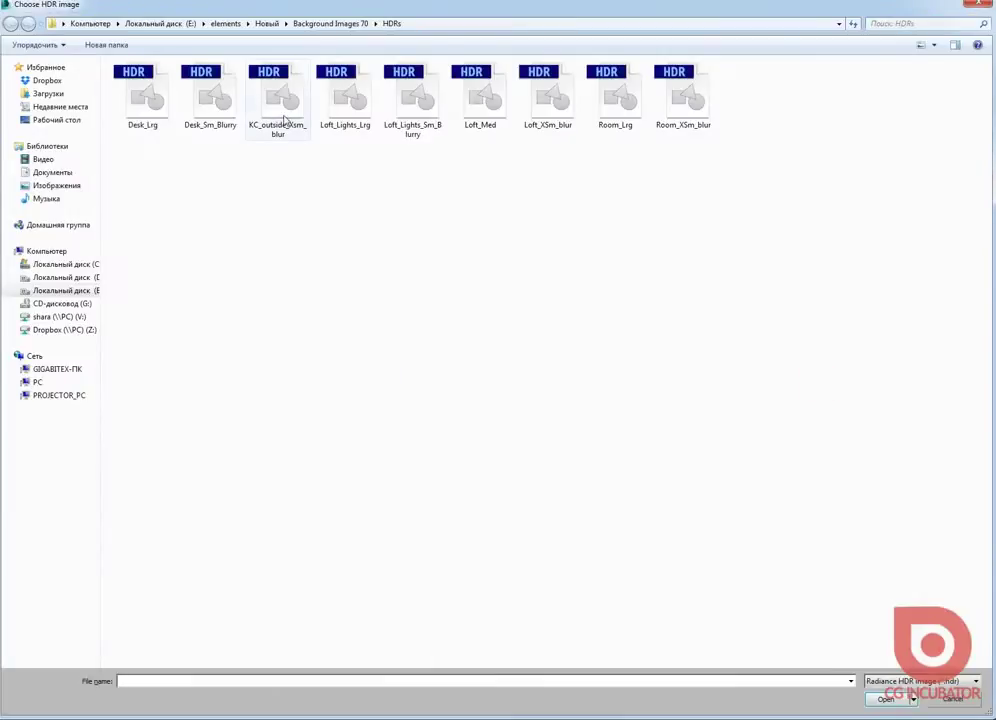
double_click(469, 91)
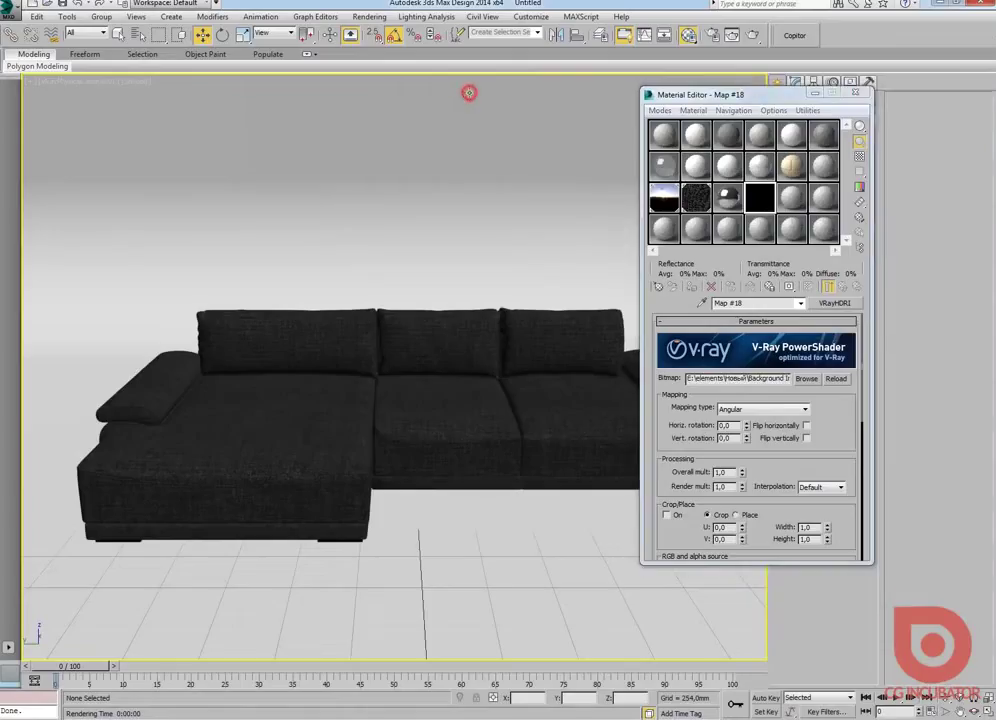
Set the HDRI to Spherical mapping and position its enlarged preview window
double_click(768, 200)
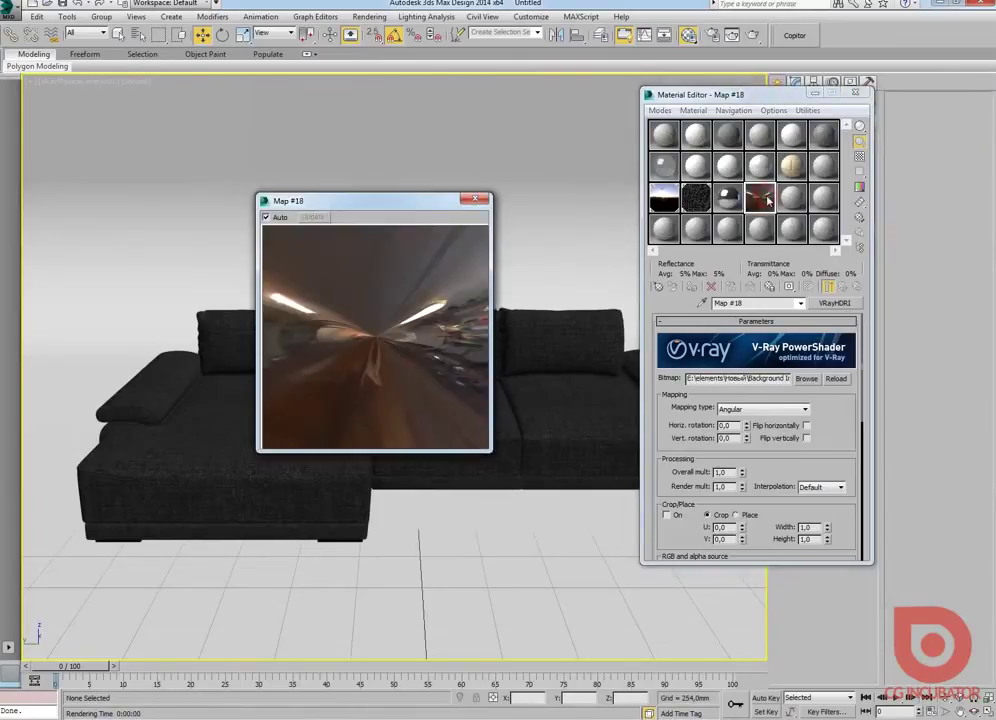
click(762, 409)
click(740, 435)
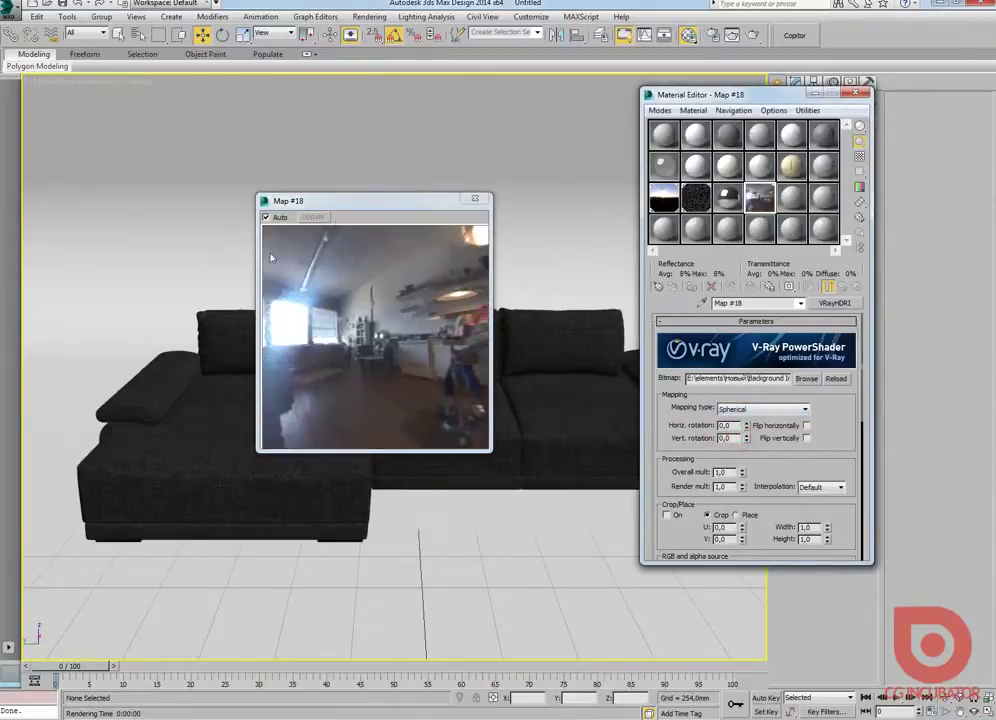
drag(393, 214, 491, 175)
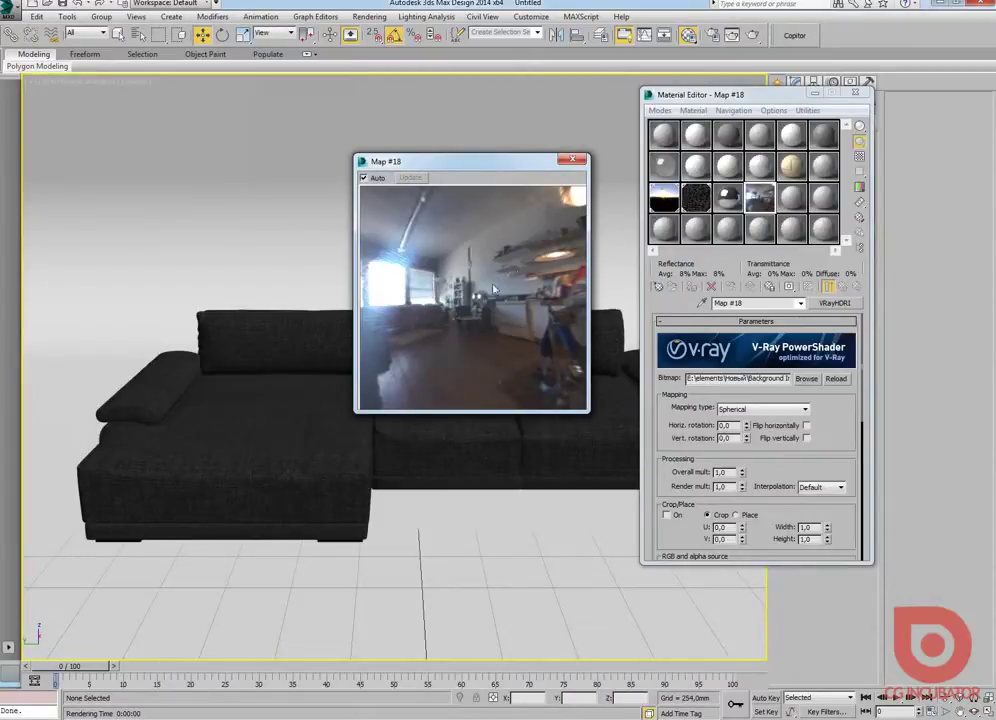
drag(499, 171, 523, 170)
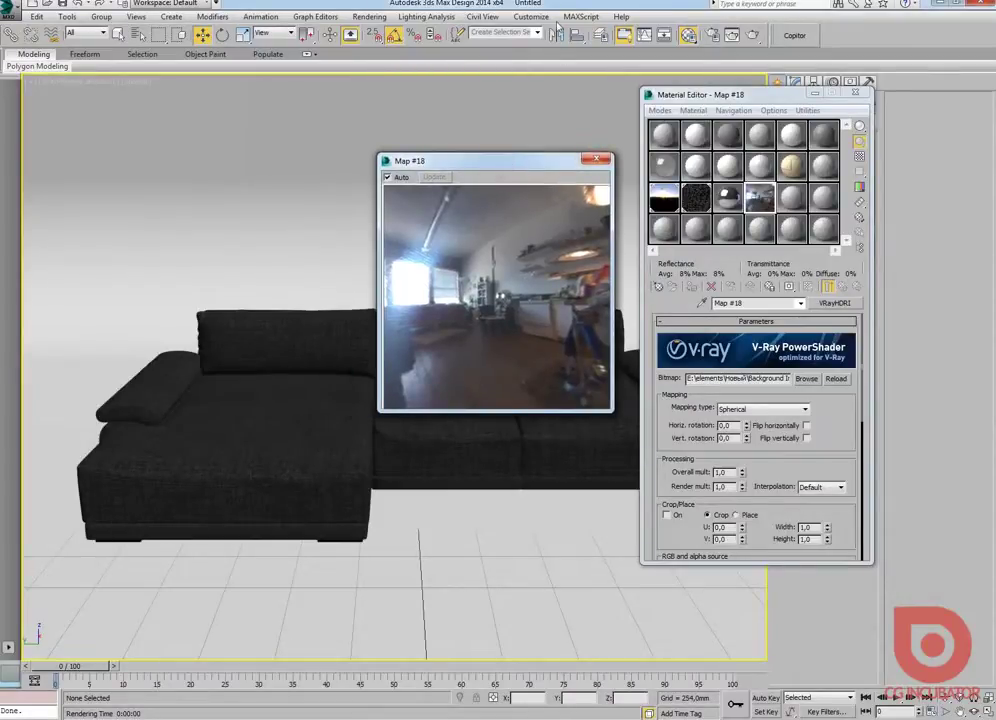
Drop the VRayHDRI map into the Environment Map slot as an instance
key(8)
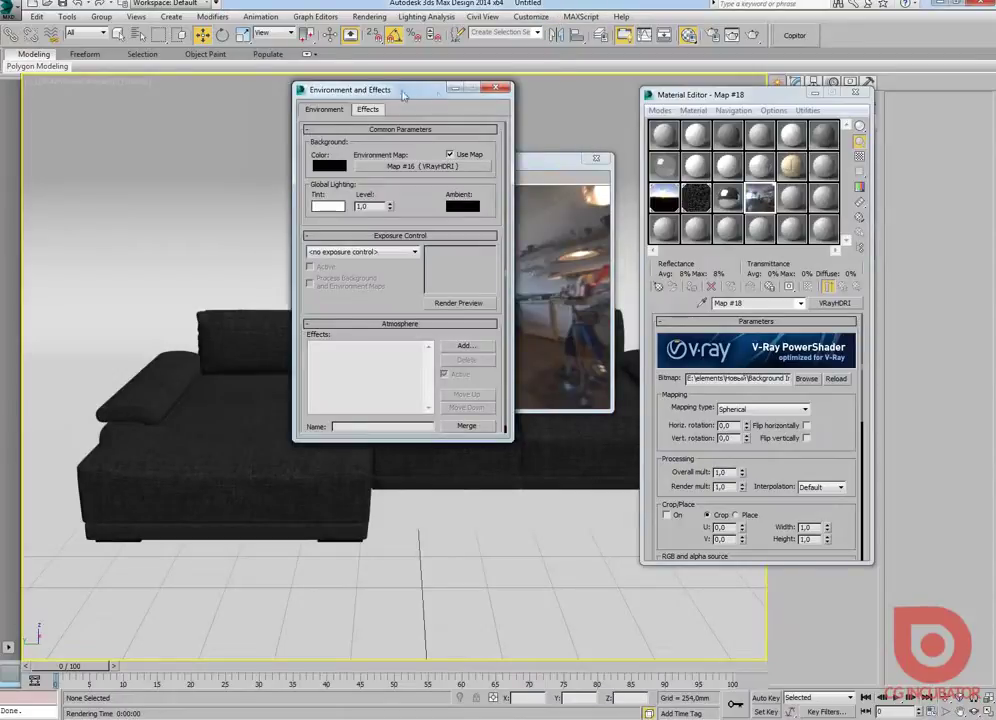
drag(403, 94, 251, 101)
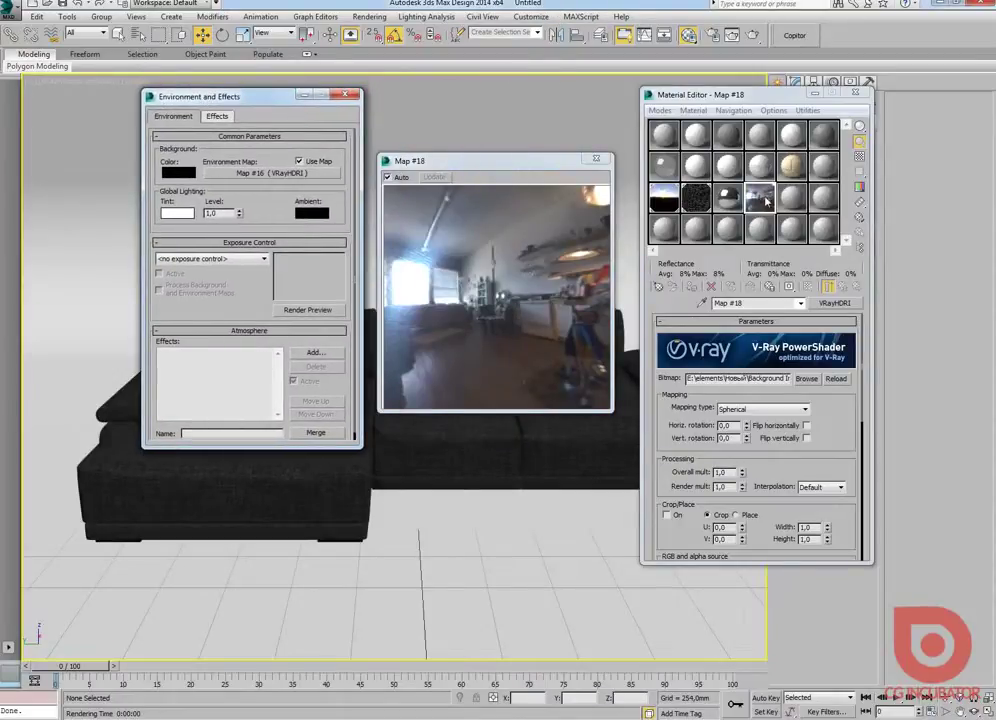
drag(767, 201, 272, 175)
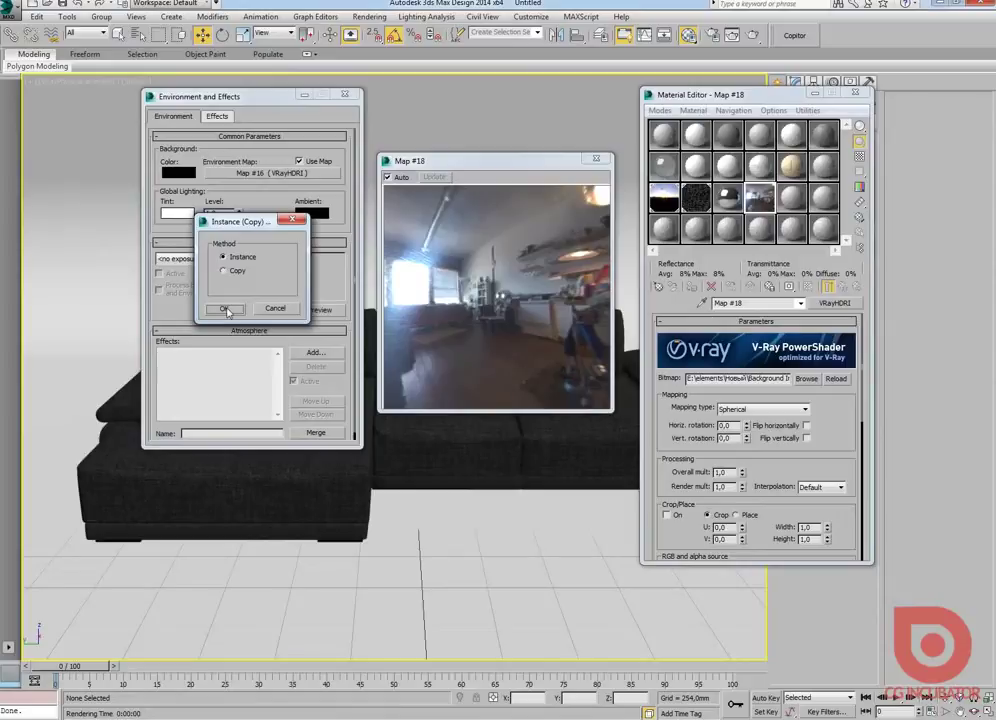
click(225, 309)
click(344, 94)
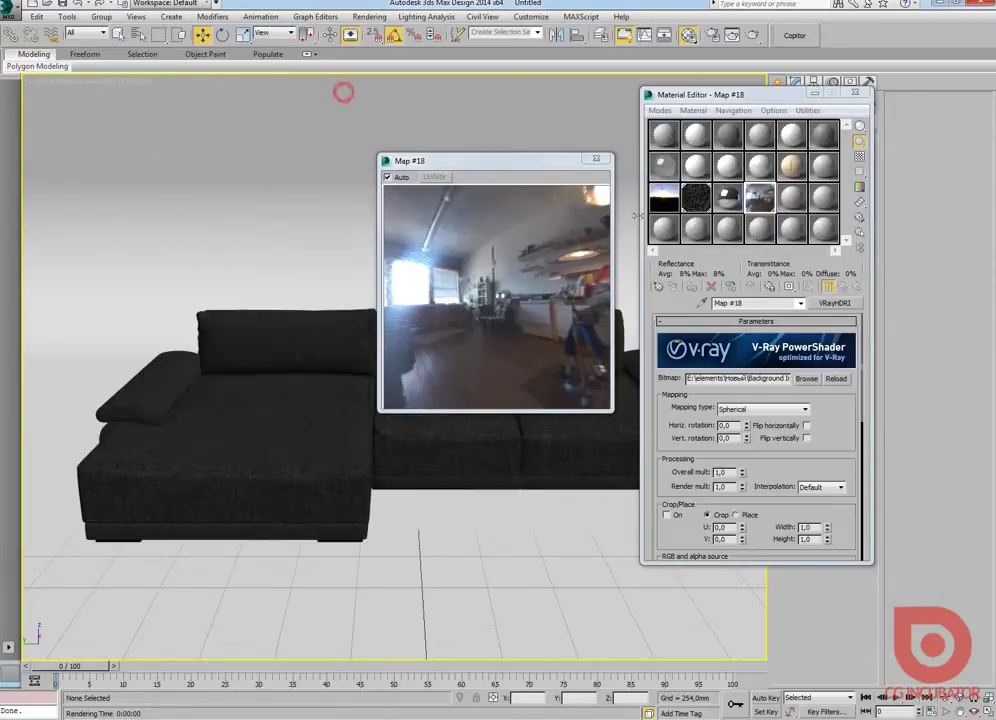
click(596, 158)
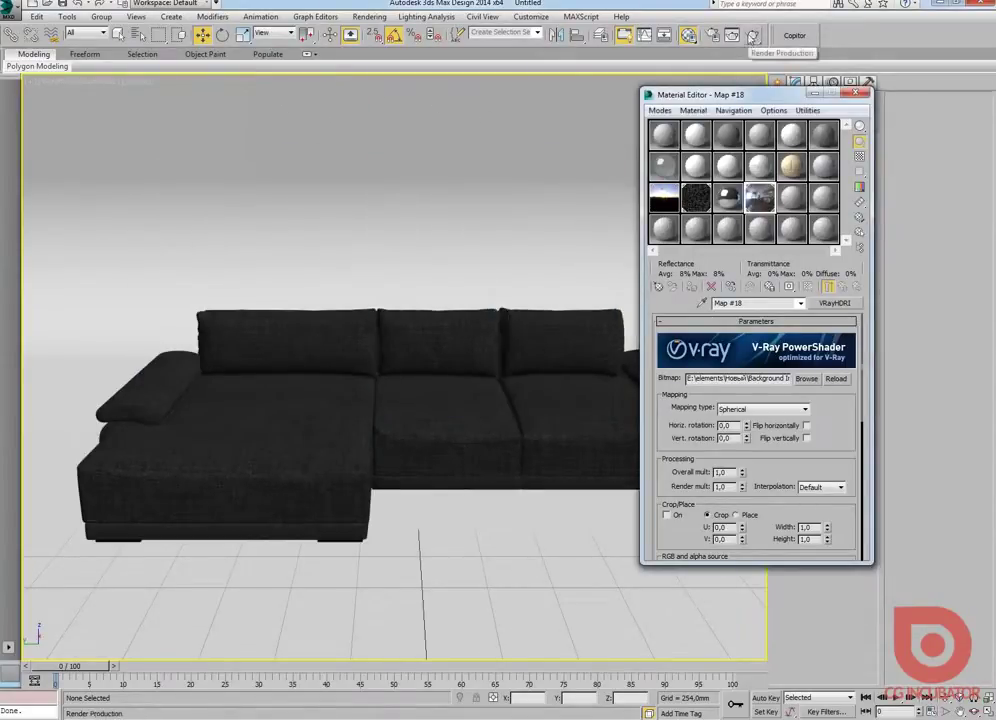
Render the sofa in Corona, then open Render Setup
click(752, 37)
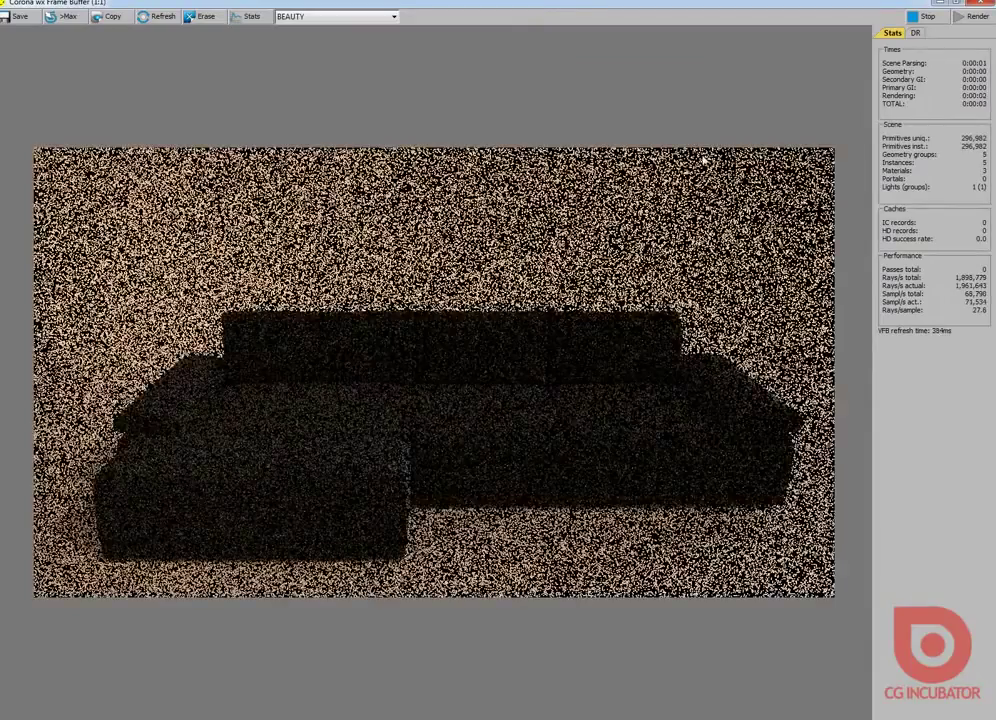
click(961, 6)
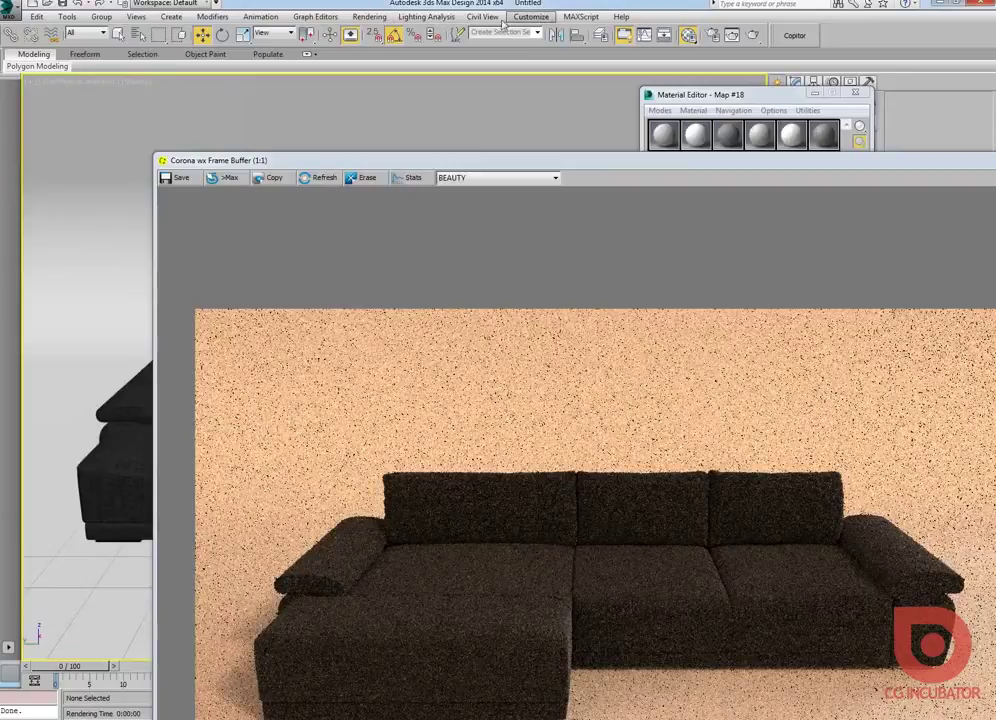
click(371, 17)
click(402, 46)
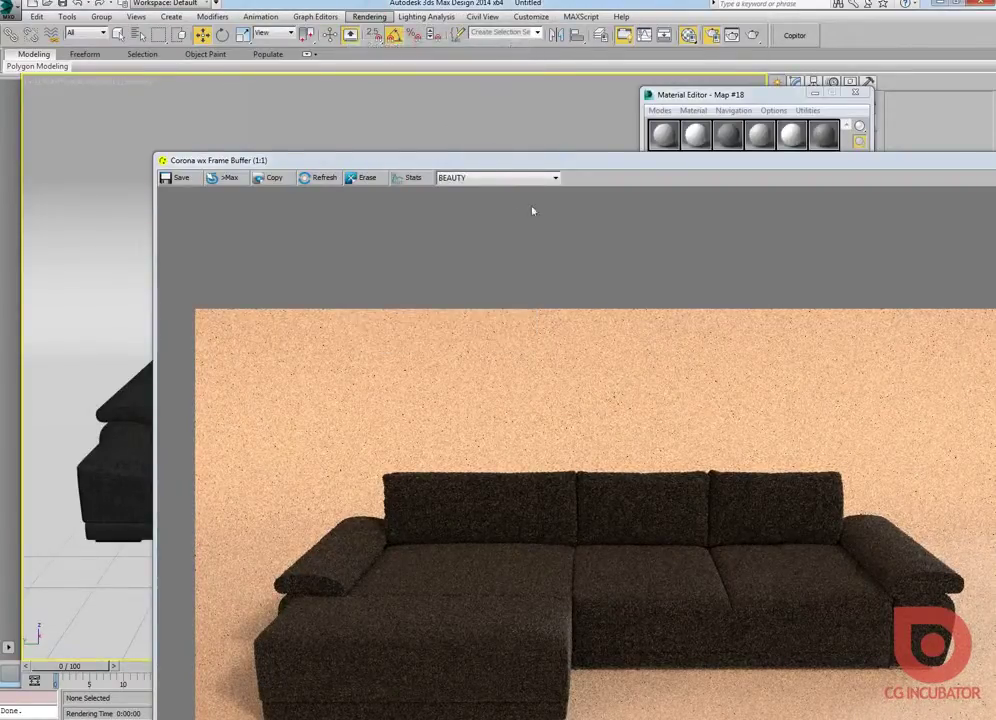
Set Corona's White balance to 1800 K, then 6500 K, and inspect the neutral render
double_click(440, 426)
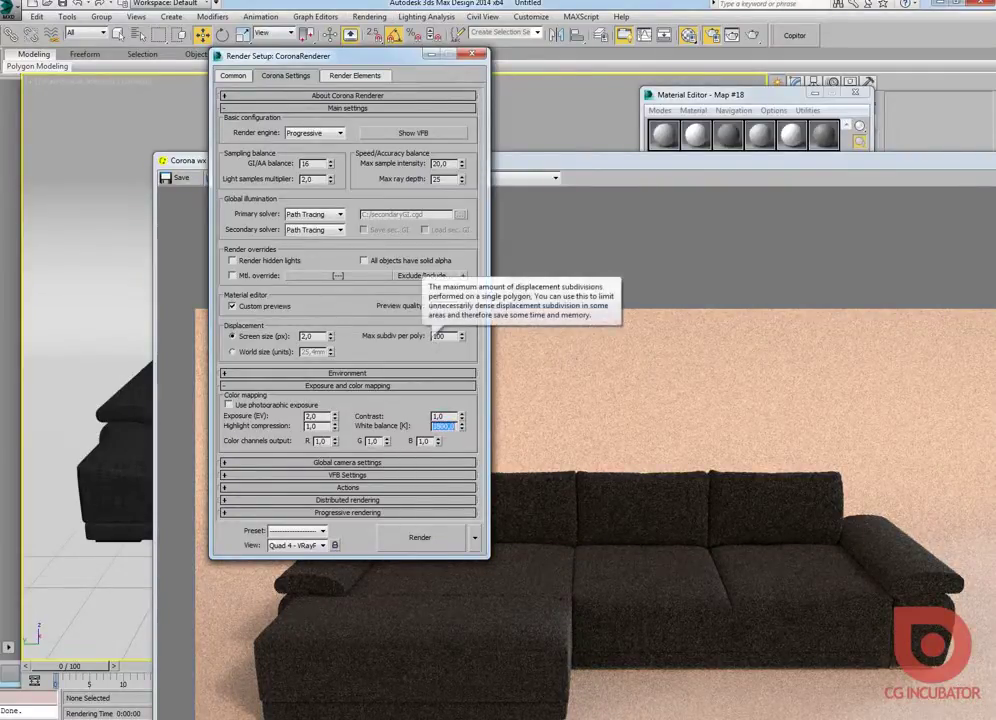
text(1800)
key(Return)
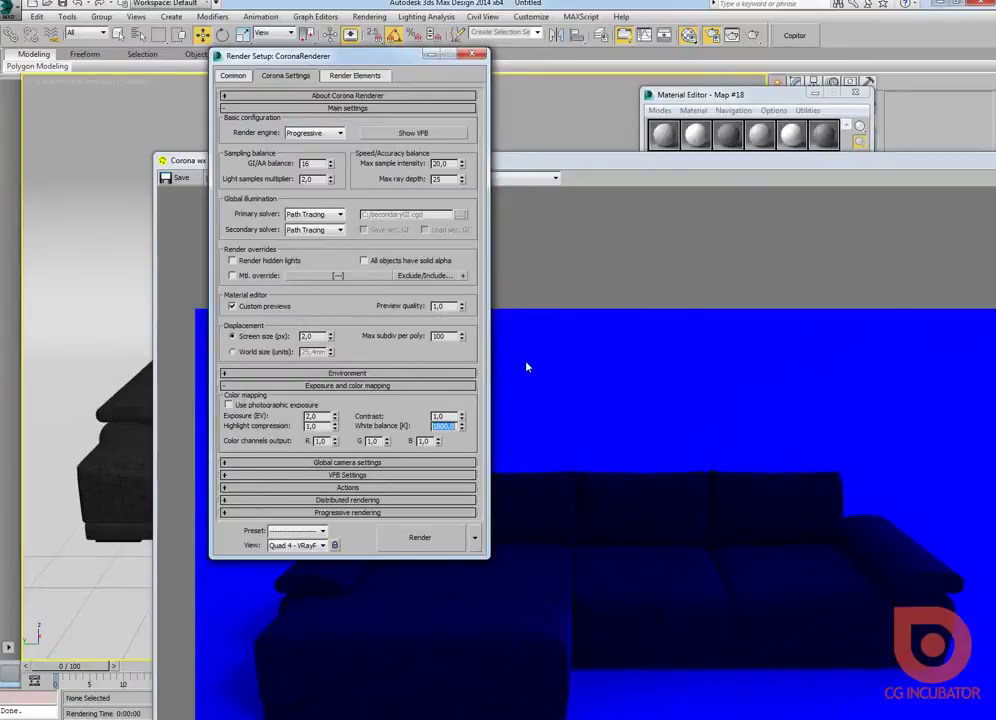
text(6500)
key(Return)
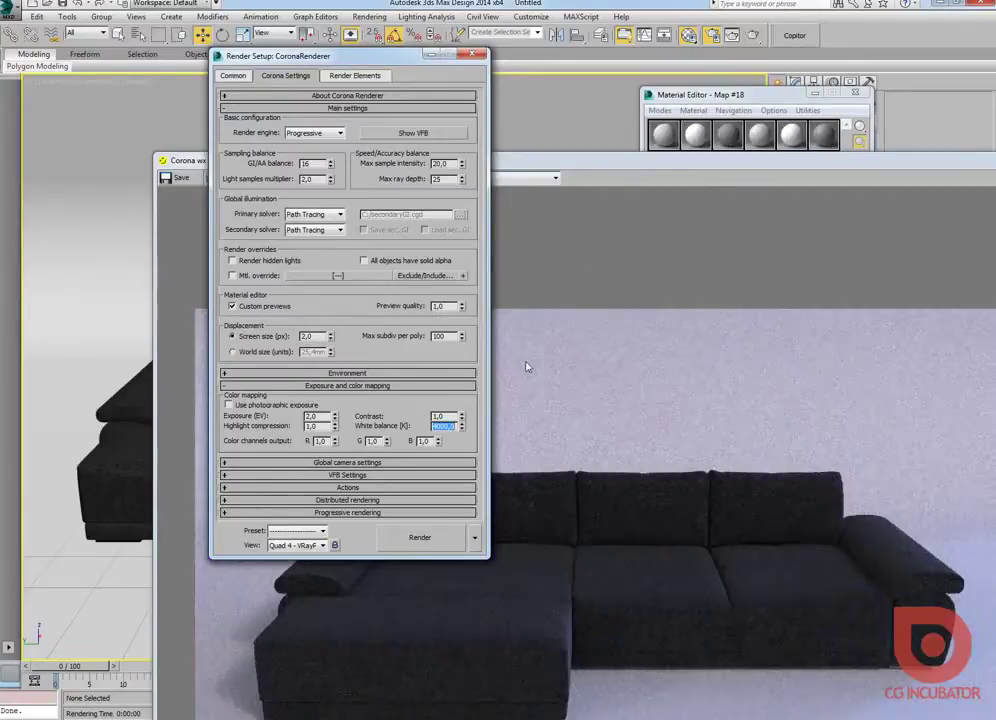
double_click(602, 161)
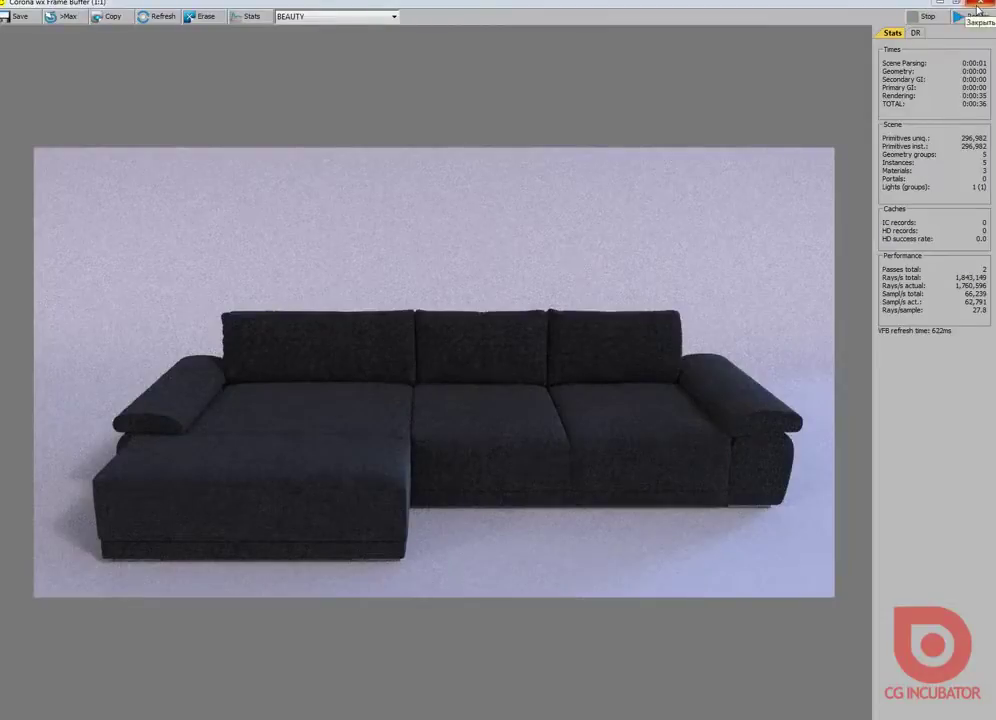
click(978, 8)
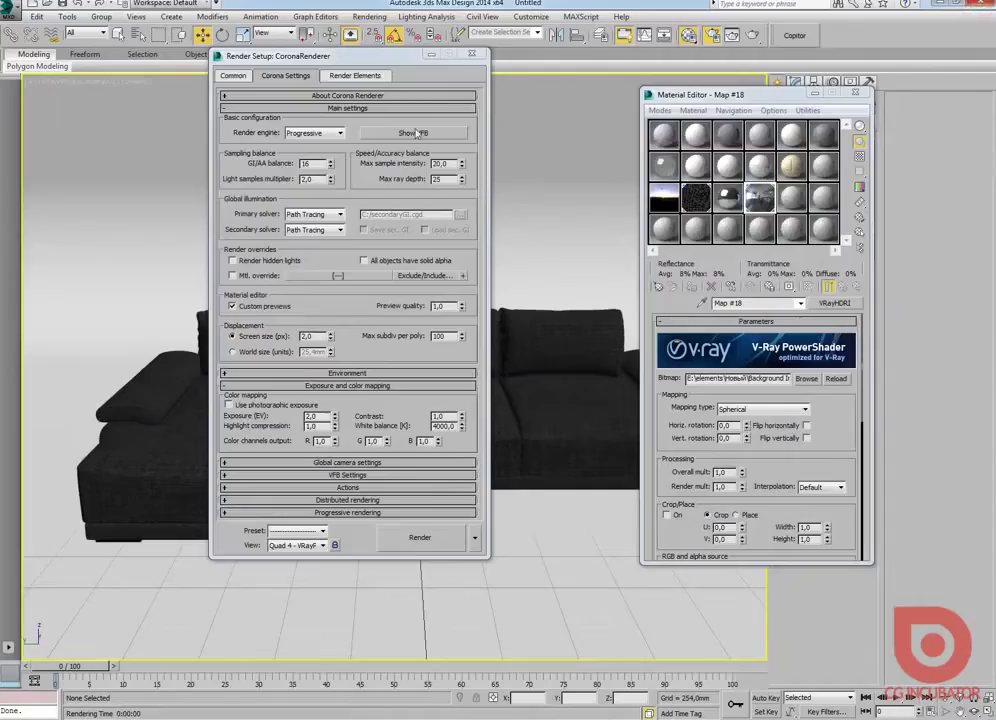
Create a sphere over the sofa in the Top view and raise it above the sofa
click(472, 50)
key(alt+w)
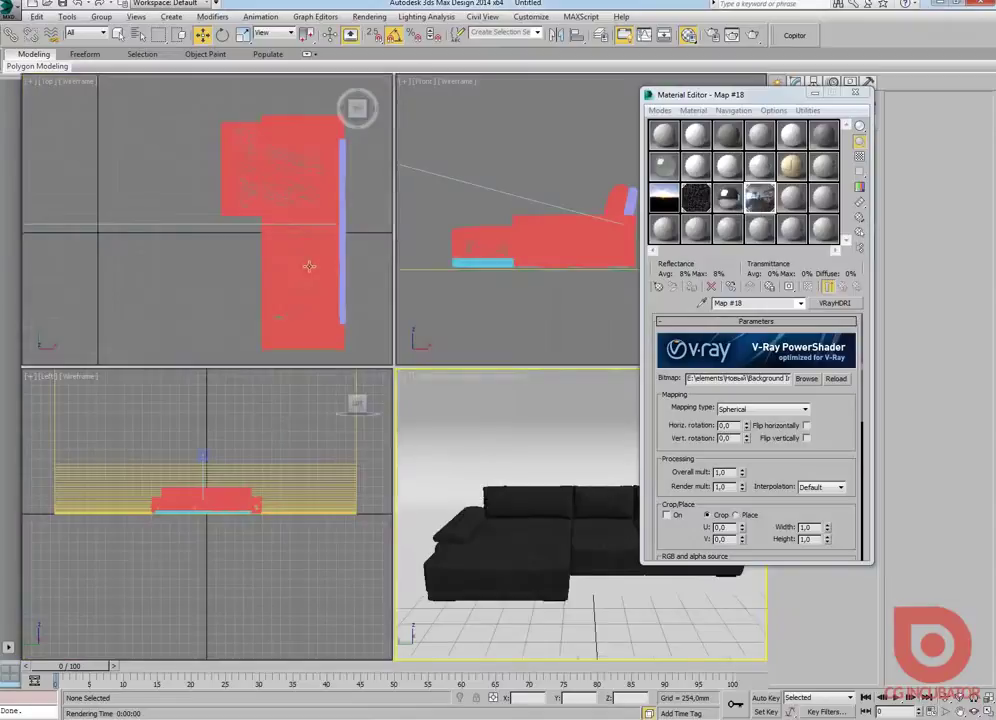
key(alt+w)
click(853, 93)
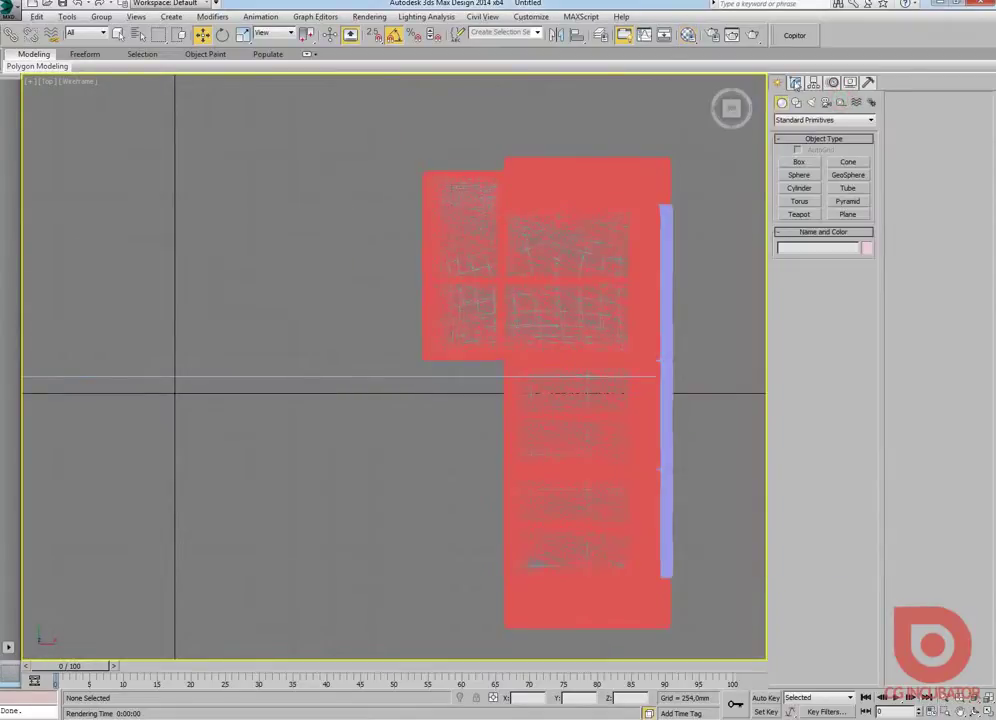
click(800, 159)
click(799, 175)
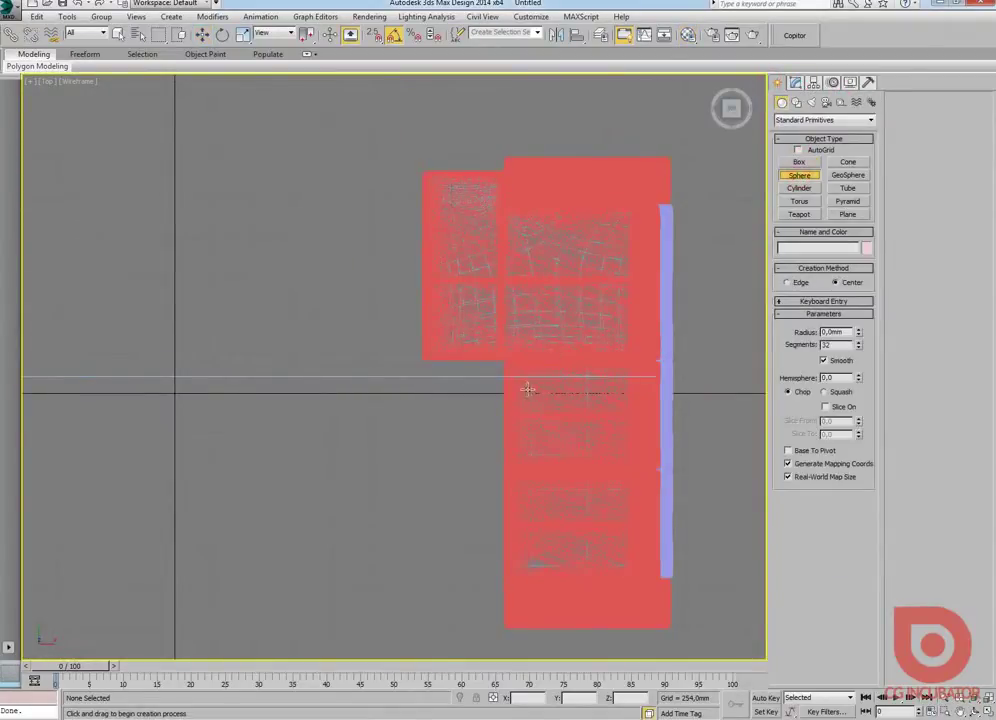
drag(528, 390, 568, 330)
key(alt+w)
key(alt+w)
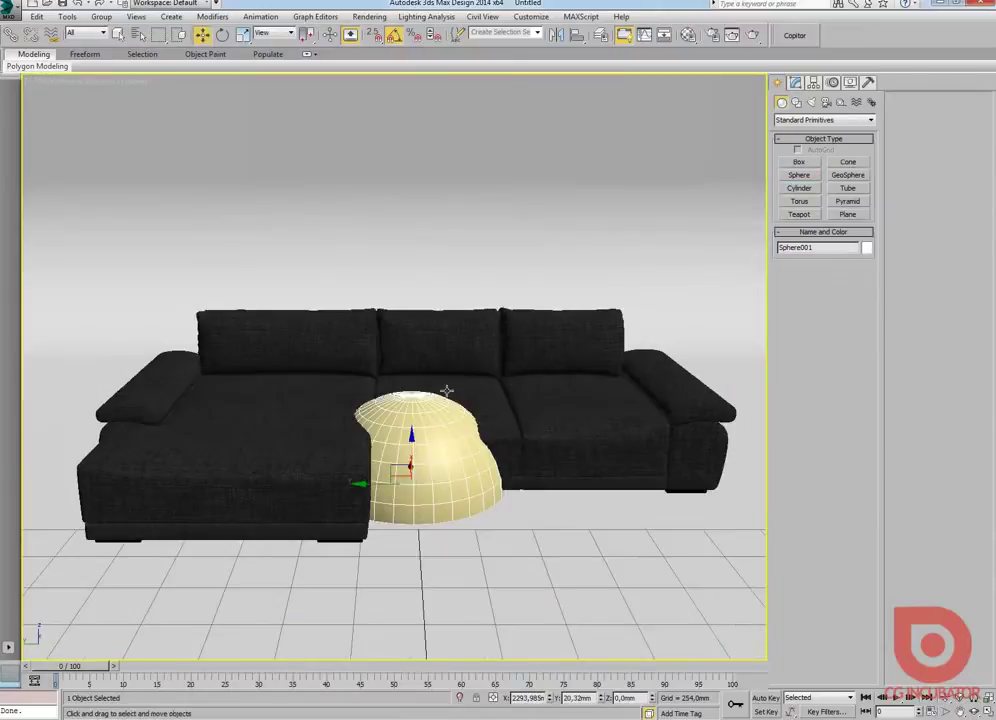
key(w)
drag(400, 456, 405, 240)
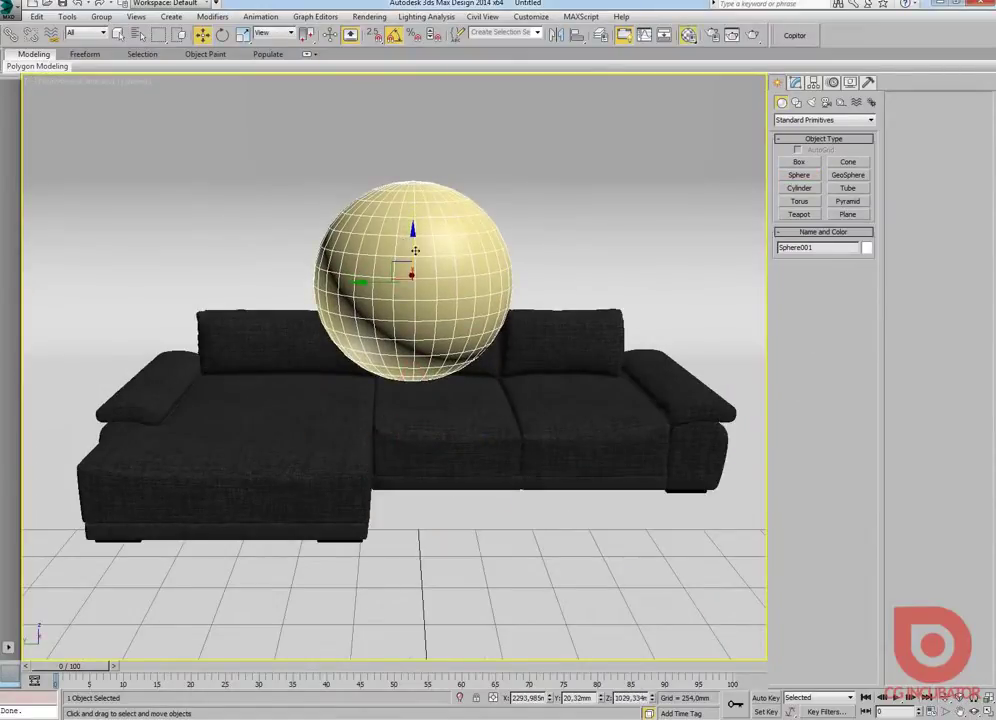
Create a new CoronaMtl material in the Material Editor
click(688, 35)
click(657, 287)
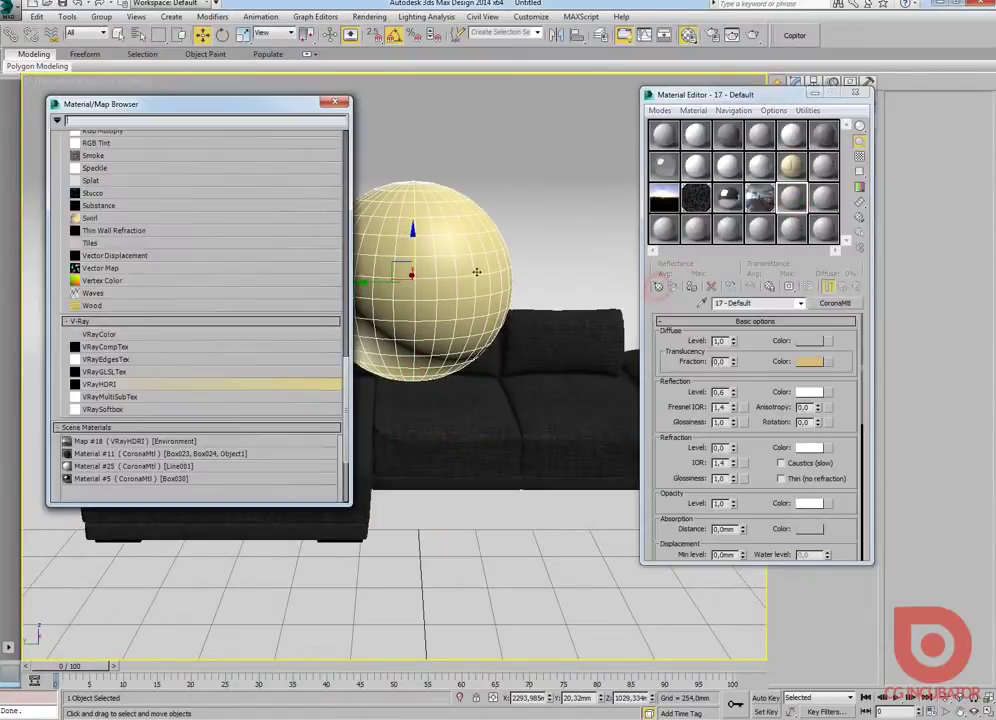
scroll(127, 280, up, 5)
scroll(127, 280, up, 5)
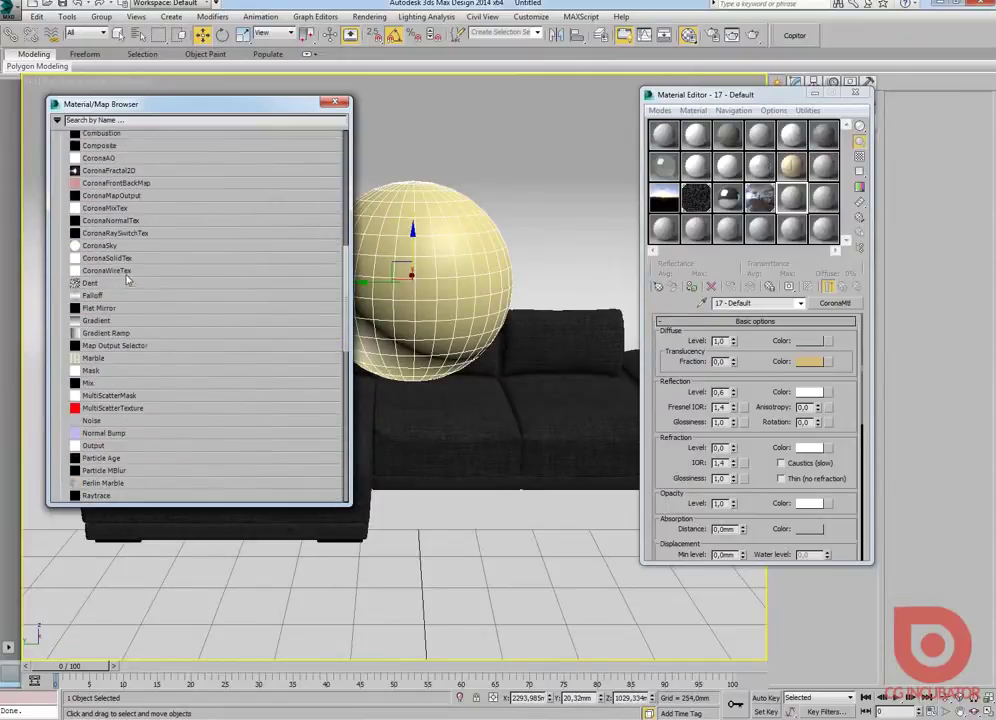
scroll(127, 280, up, 5)
scroll(127, 280, up, 5)
scroll(80, 170, up, 3)
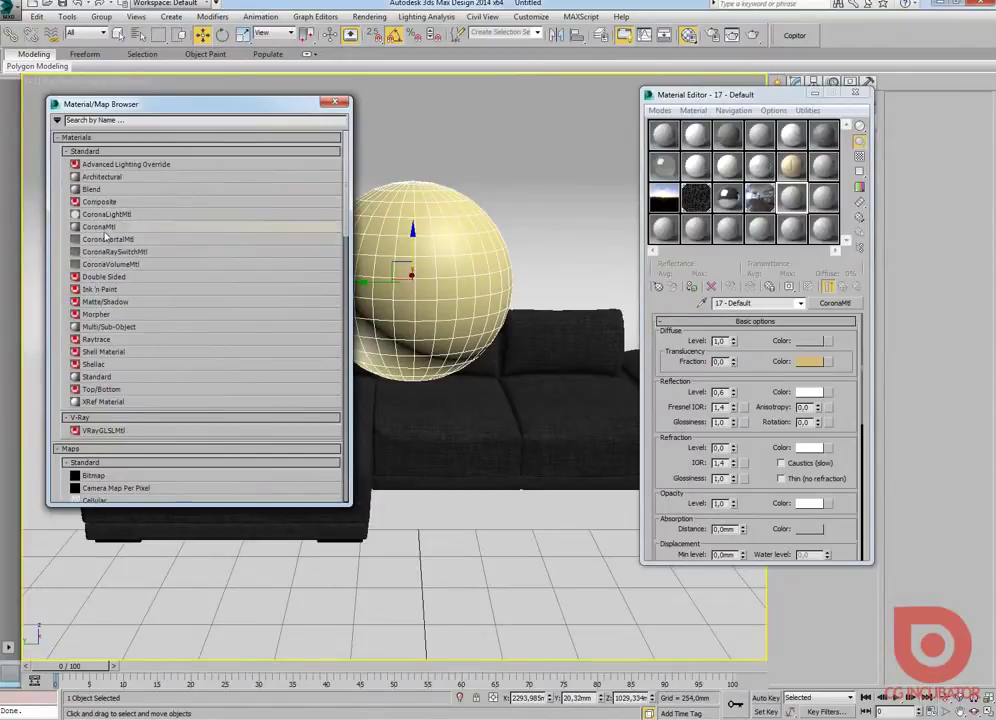
double_click(98, 226)
Give the CoronaMtl reflection level 1, Fresnel IOR 5 and glossiness 0.5
click(334, 101)
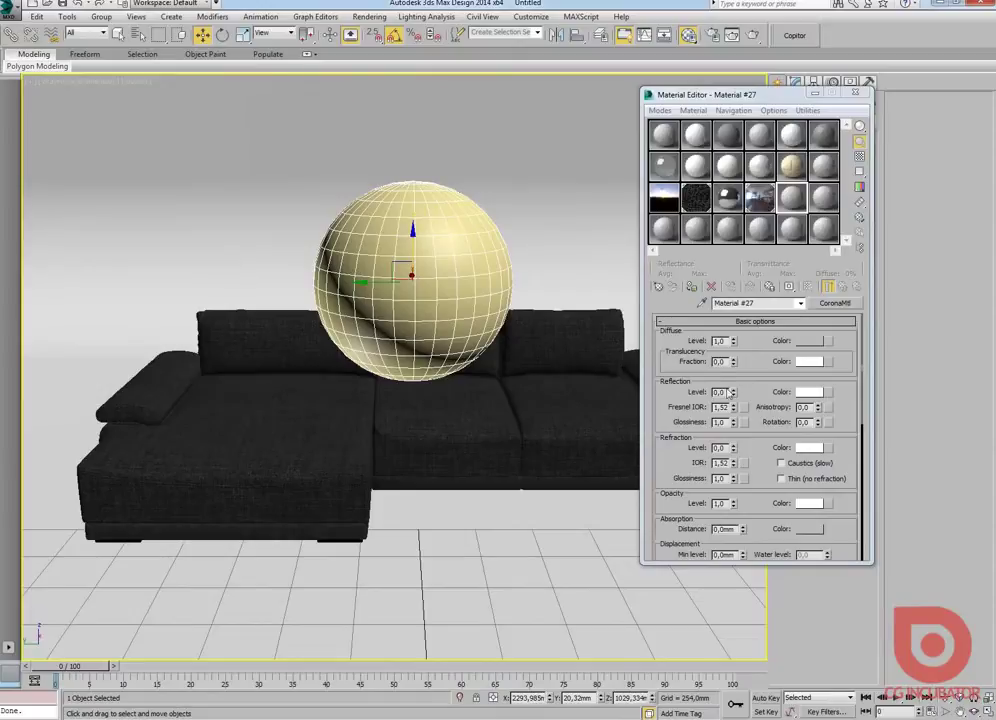
double_click(720, 391)
text(1)
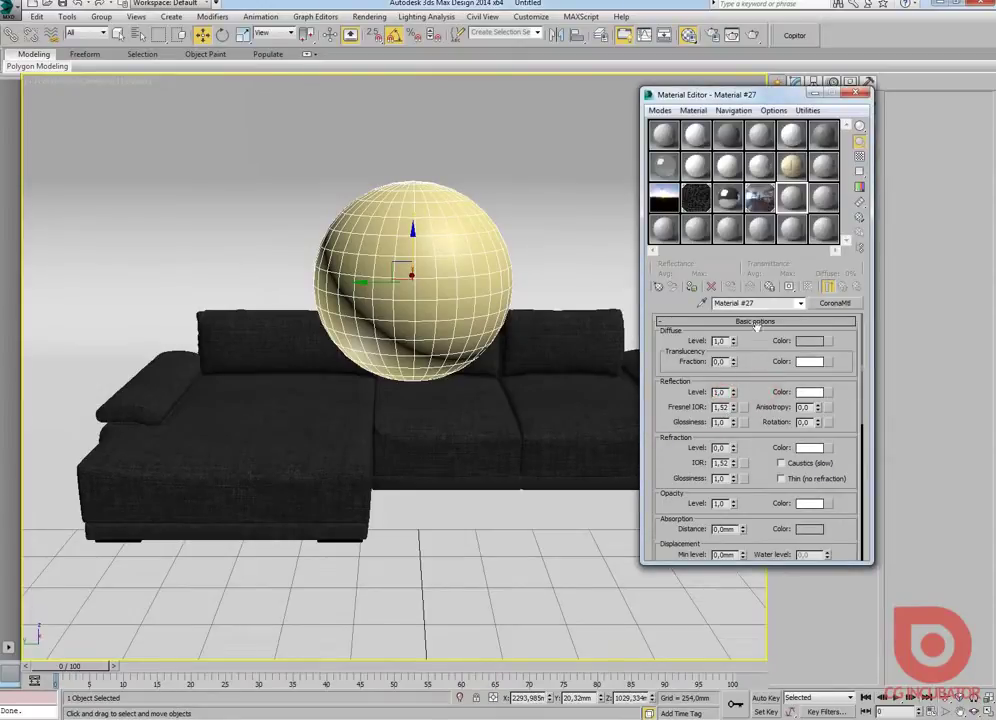
double_click(722, 407)
text(5)
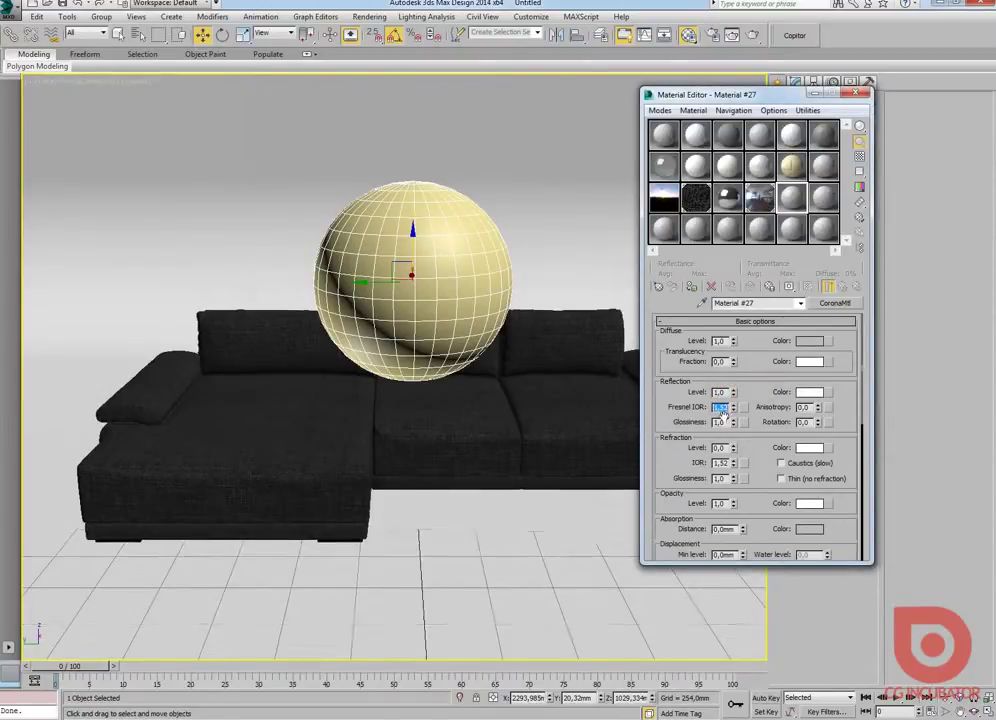
double_click(720, 421)
text(0,5)
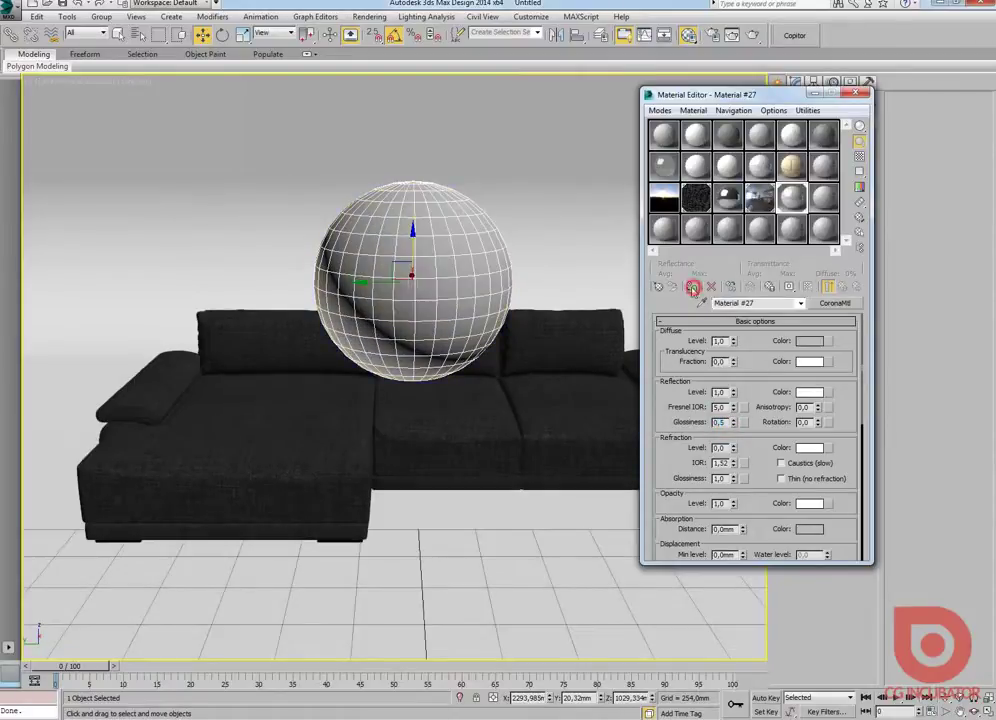
Render the scene in Corona to see the reflective sphere above the dark sofa
click(752, 35)
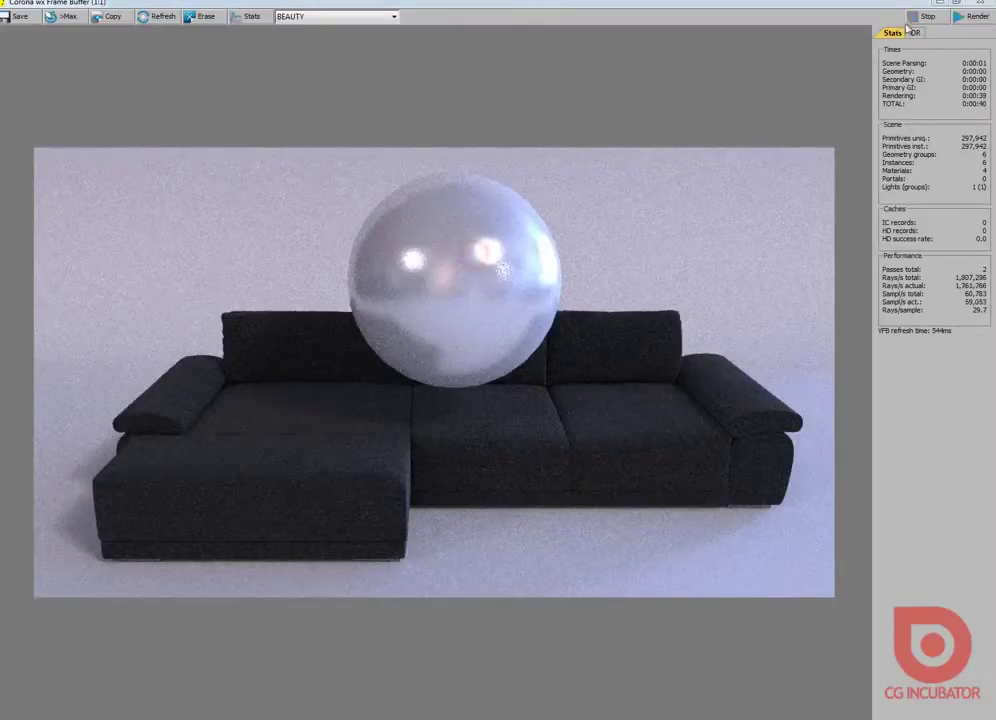
Clear the Environment Map slot to None and return to the four-viewport layout
click(983, 4)
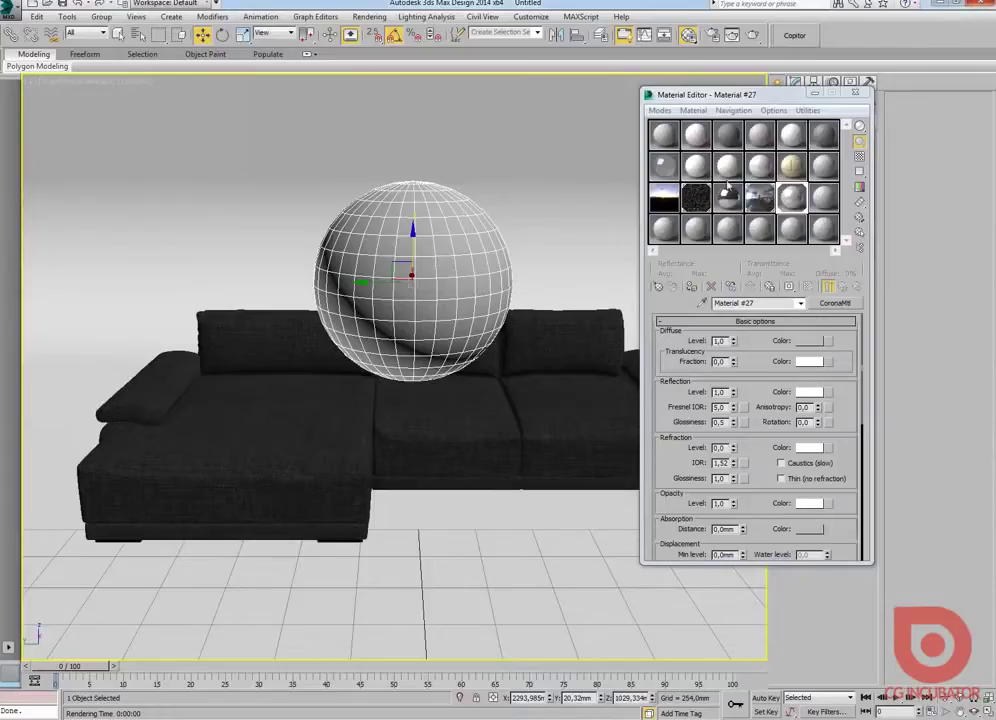
key(m)
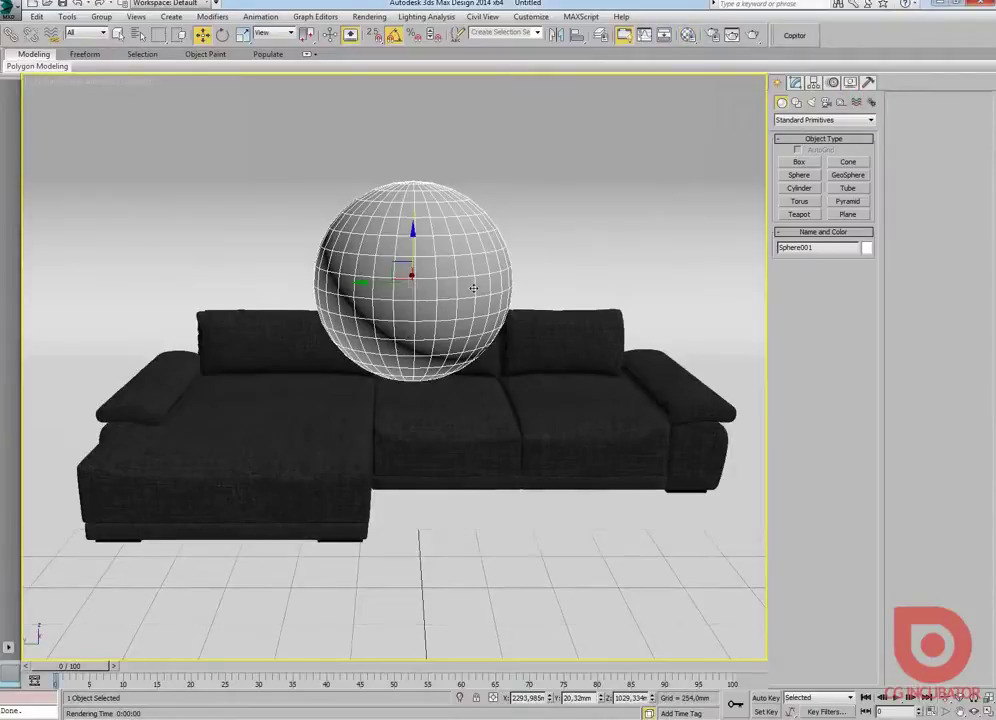
key(8)
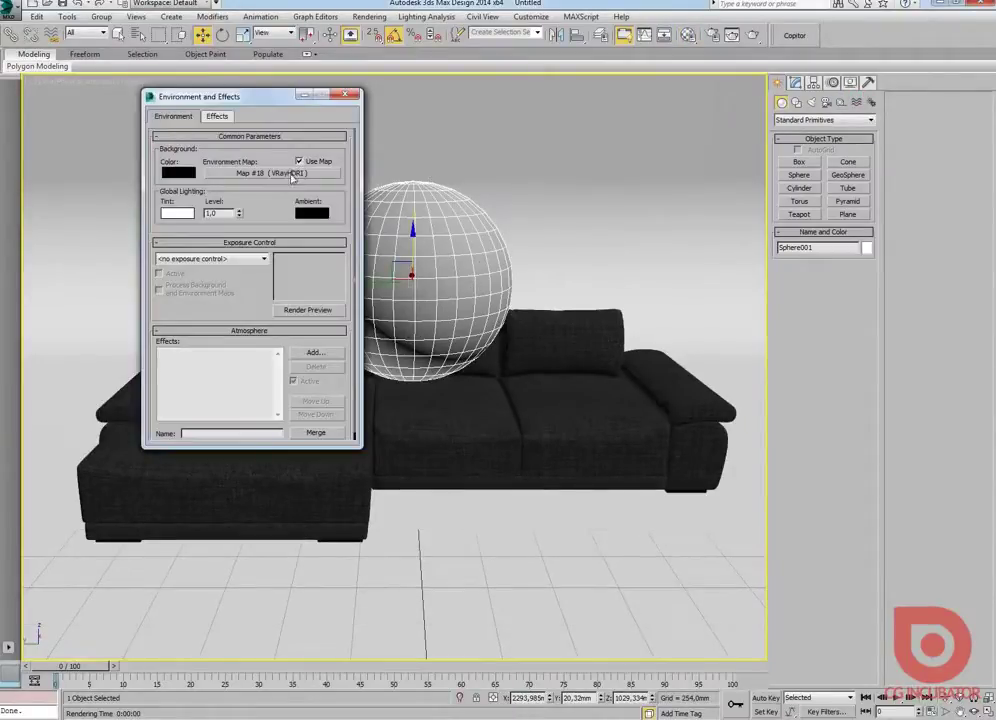
right_click(303, 175)
click(331, 212)
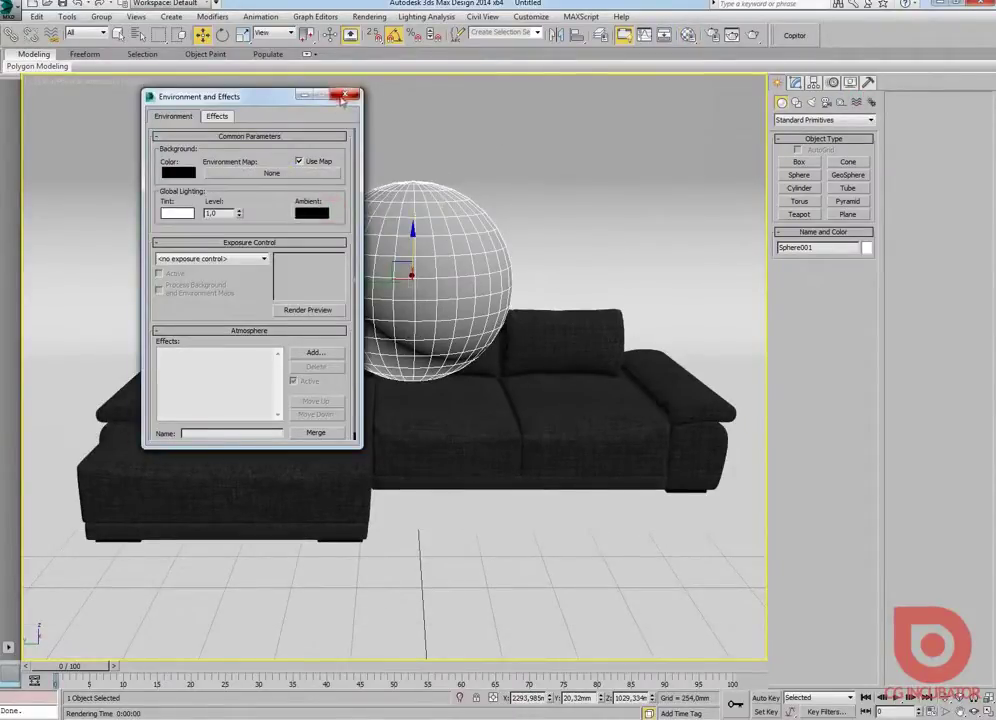
key(8)
key(alt+w)
key(alt+w)
scroll(169, 218, down, 2)
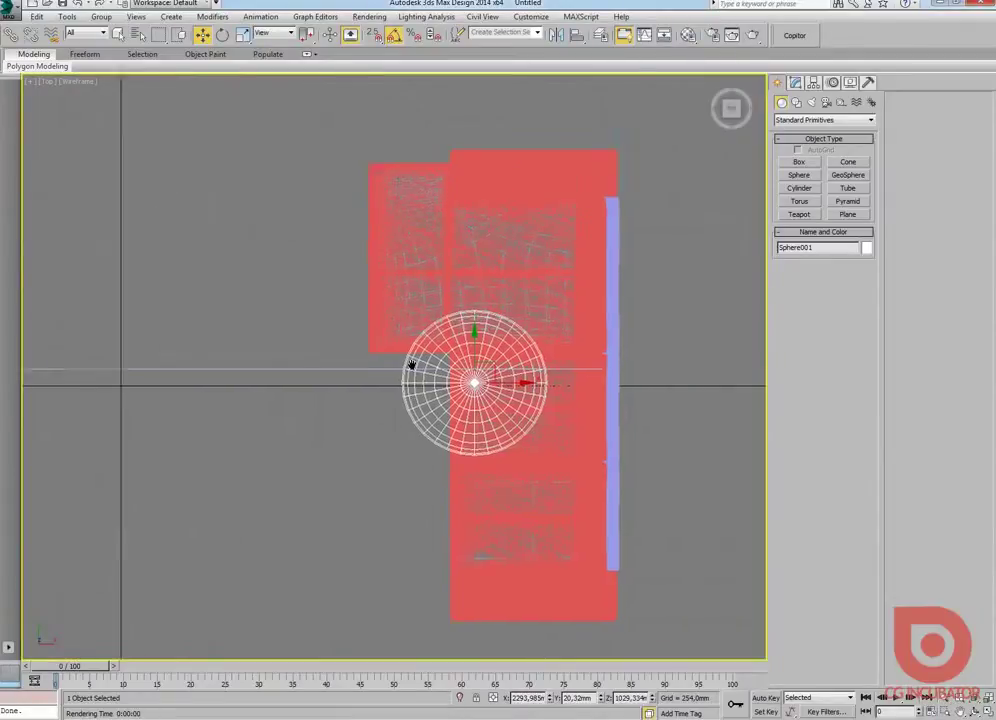
scroll(169, 218, down, 2)
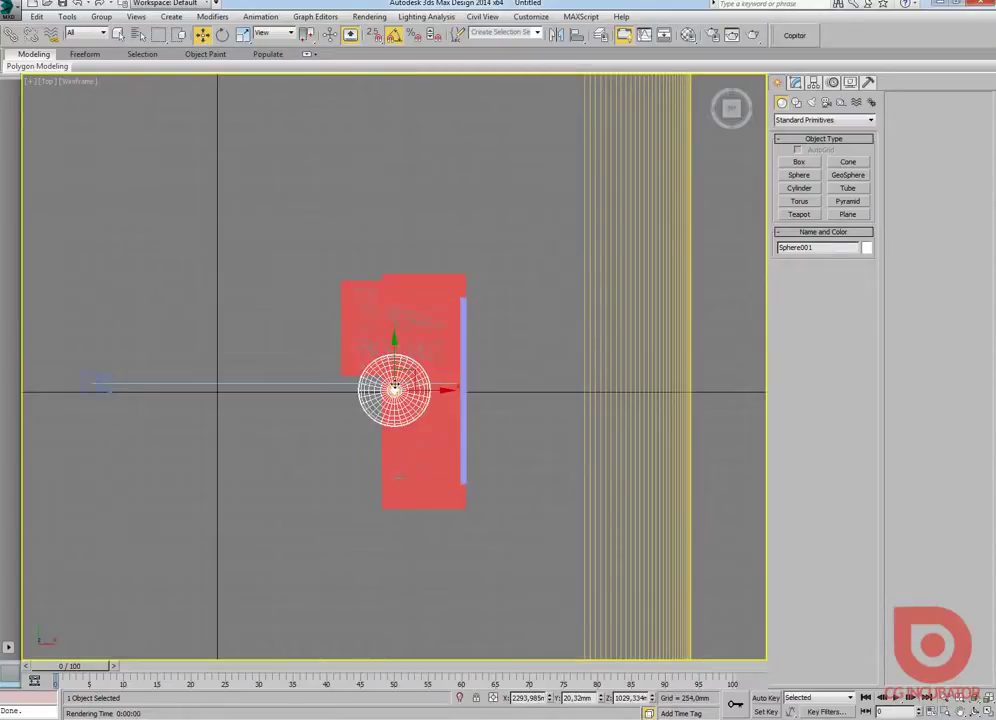
Draw a Rectangle-shaped CoronaLight beside the sofa in the Top view
click(811, 102)
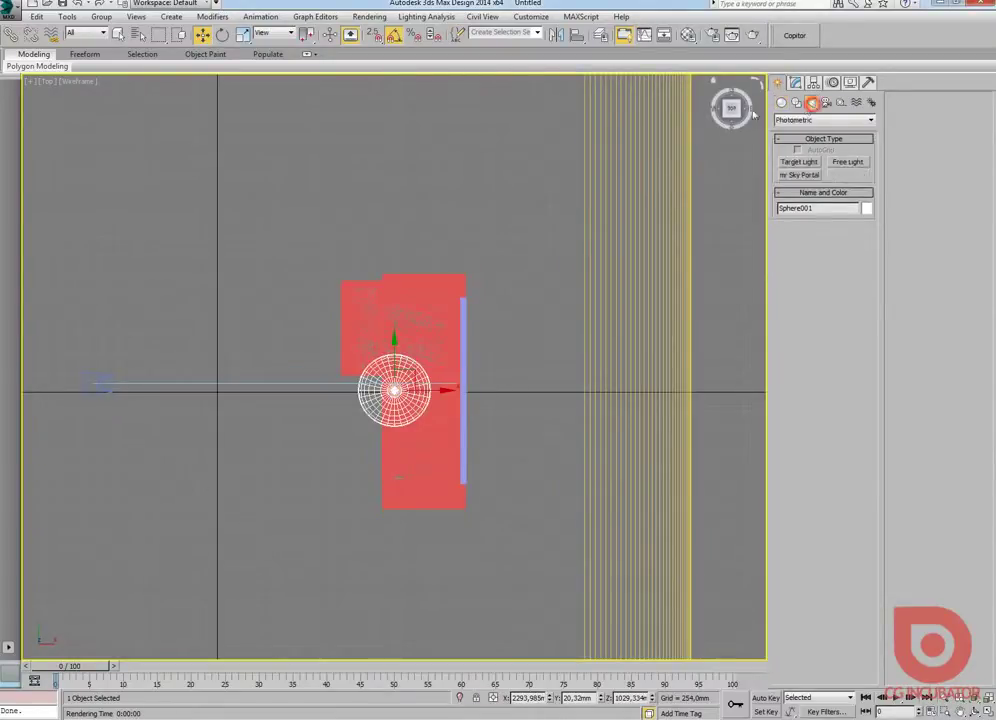
click(818, 120)
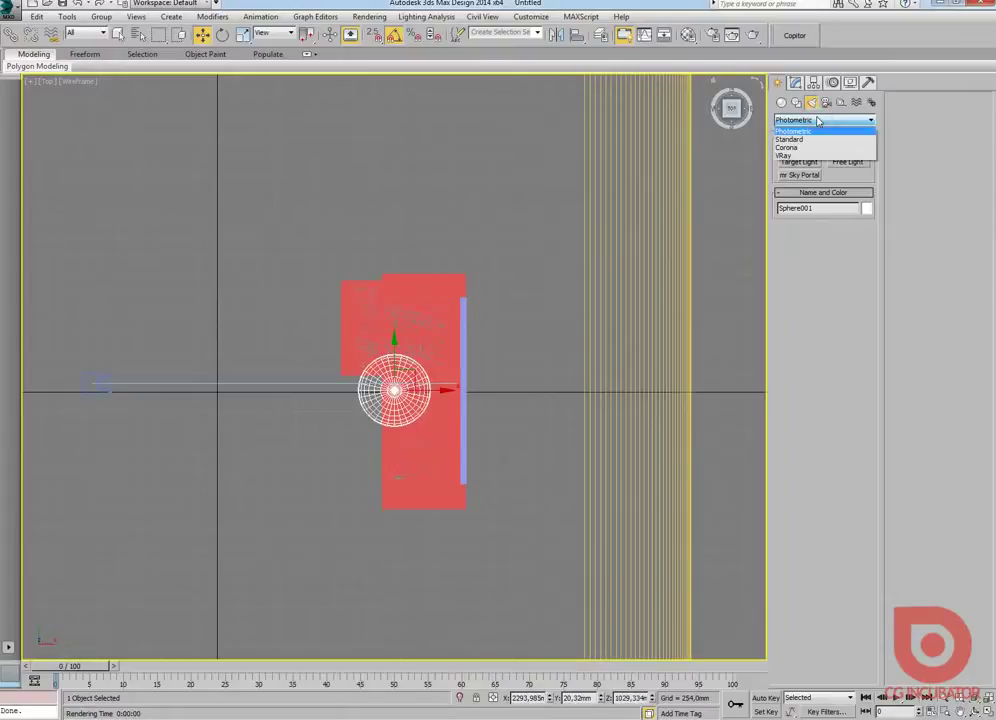
click(788, 147)
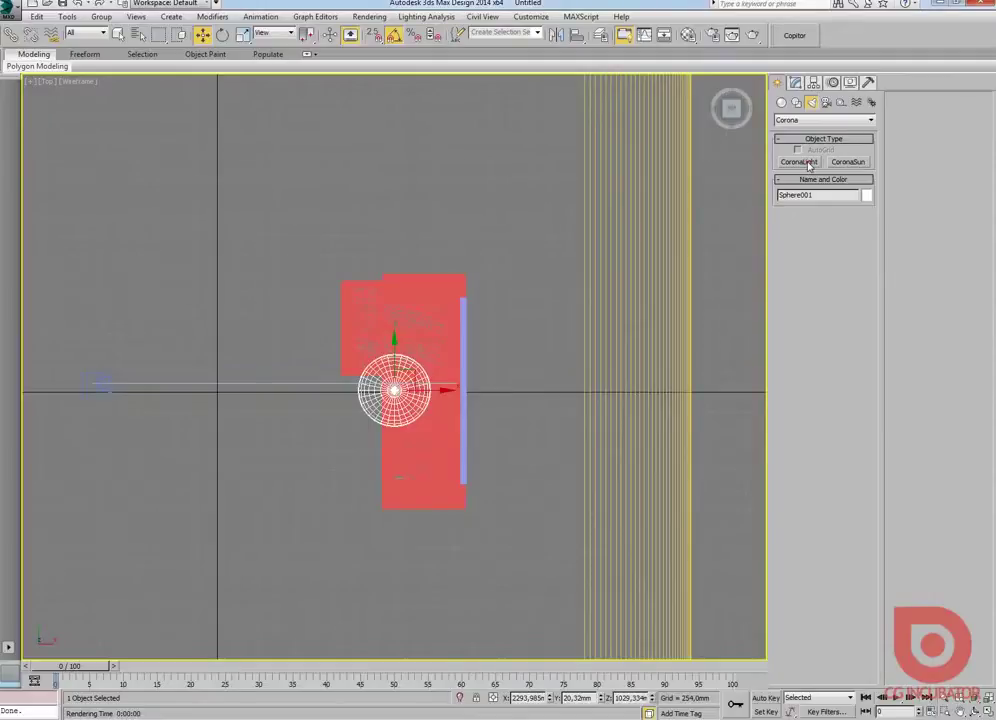
click(809, 163)
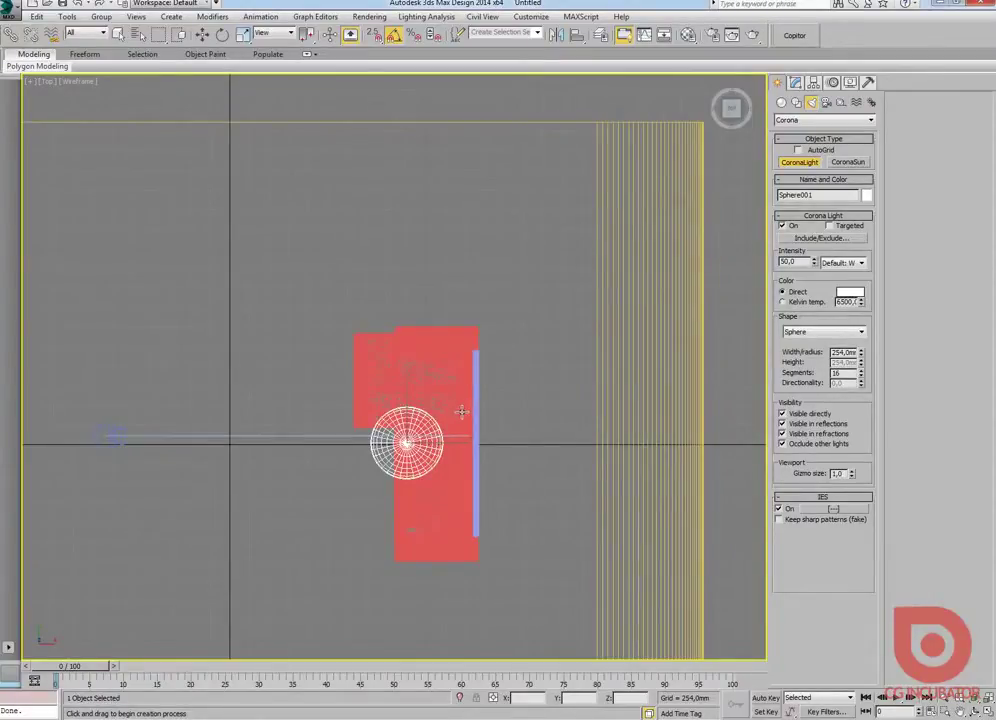
middle_drag(462, 411, 472, 403)
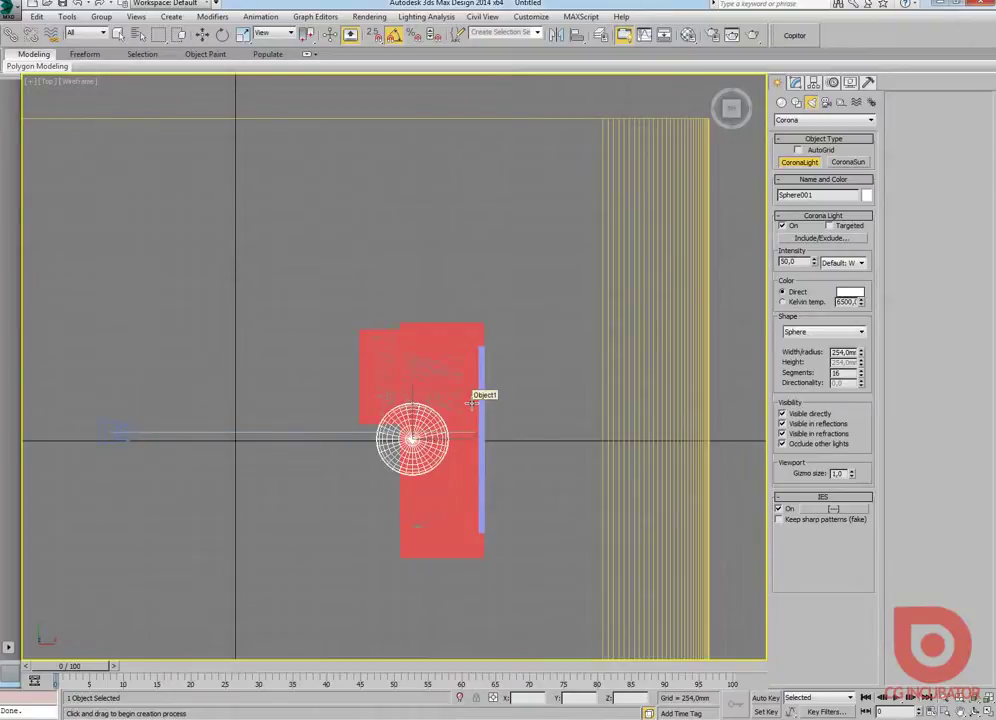
middle_drag(327, 236, 344, 248)
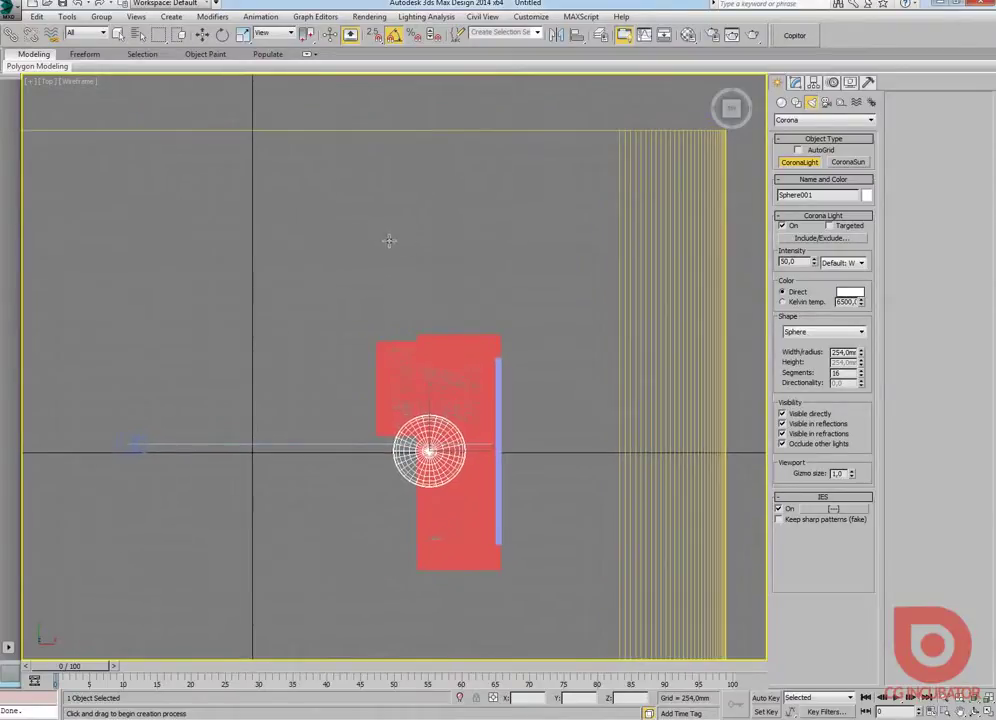
click(820, 331)
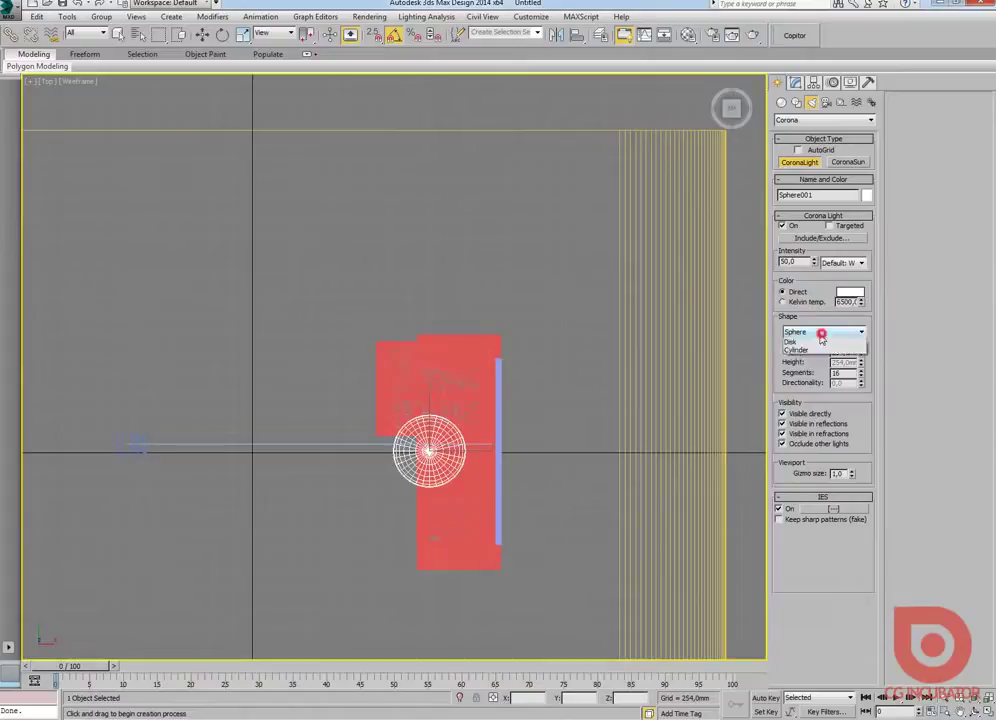
click(812, 349)
drag(338, 216, 459, 330)
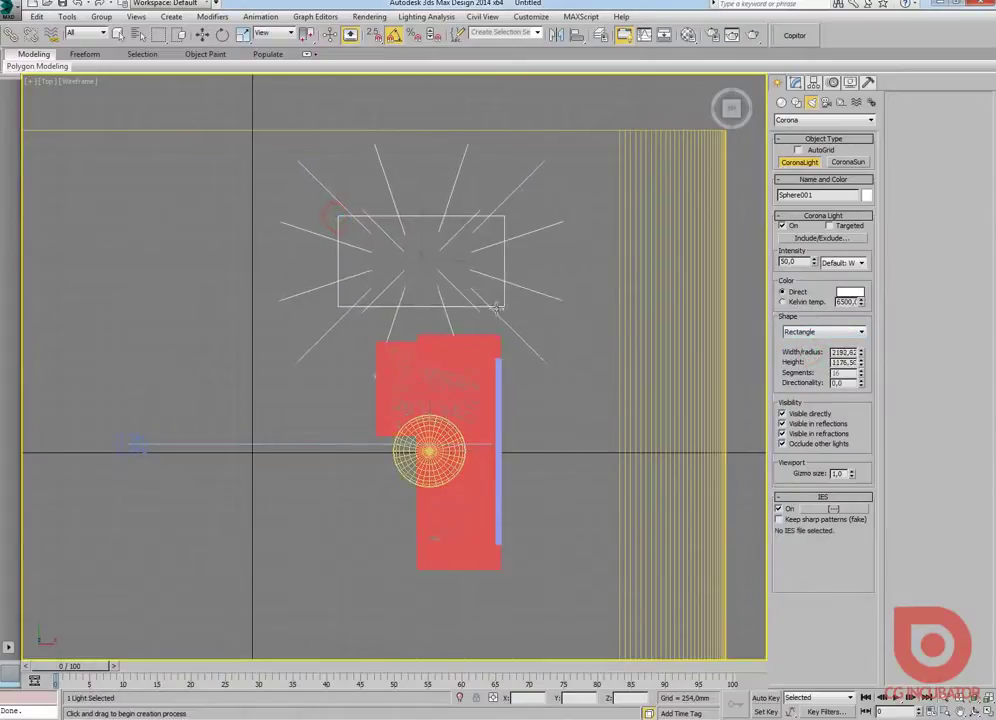
middle_drag(459, 330, 475, 308)
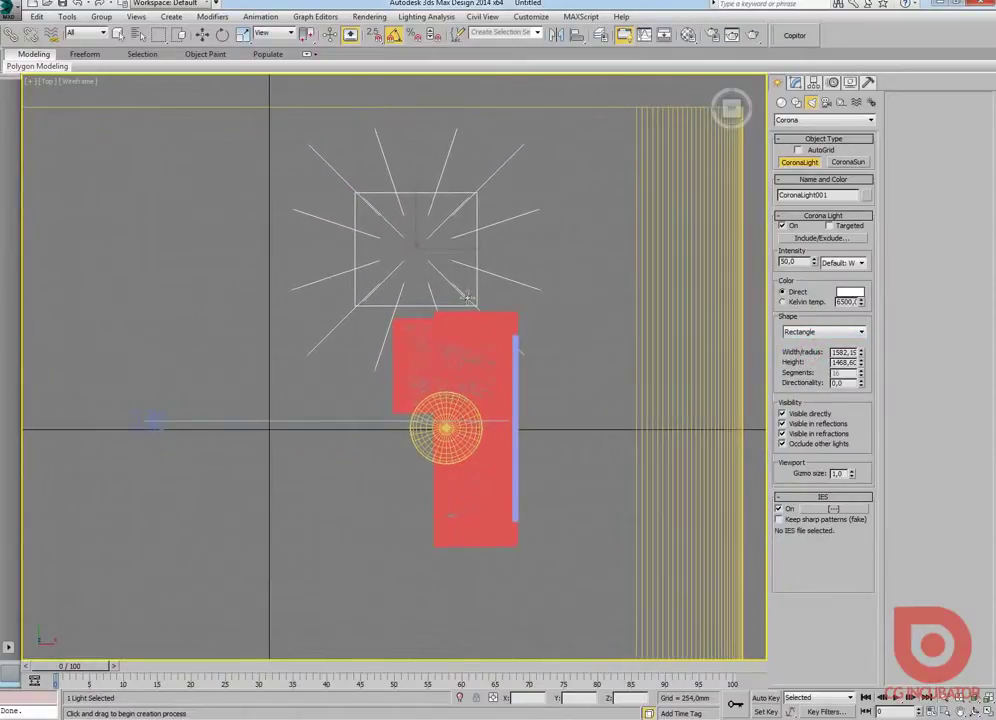
Tilt the light −80° on X so it faces the sofa
key(w)
key(e)
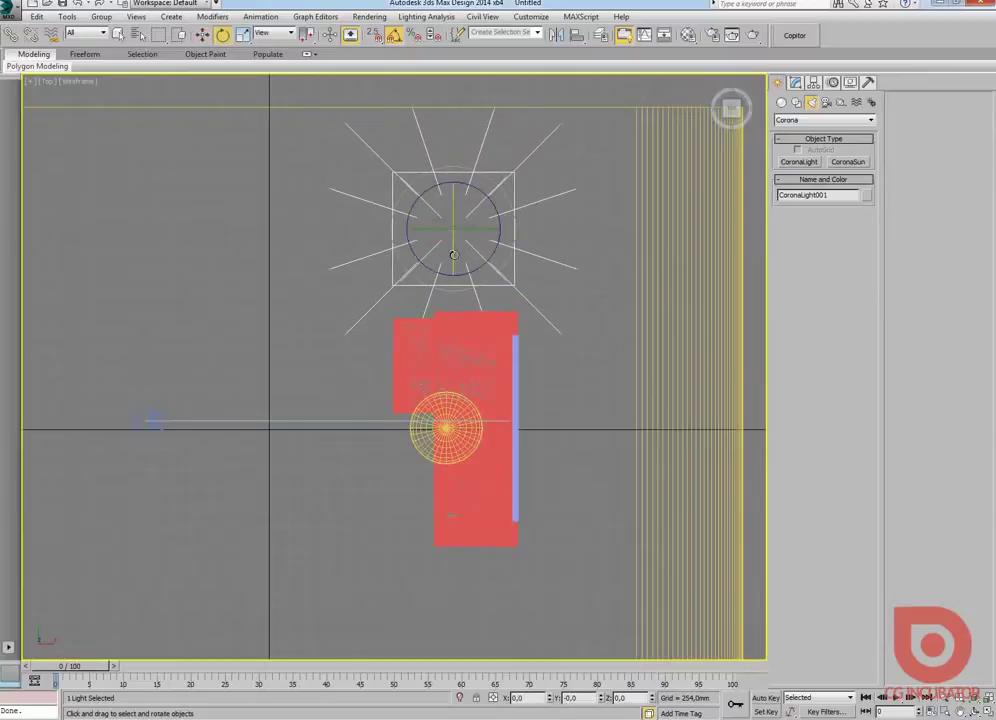
drag(449, 224, 455, 203)
drag(455, 200, 452, 202)
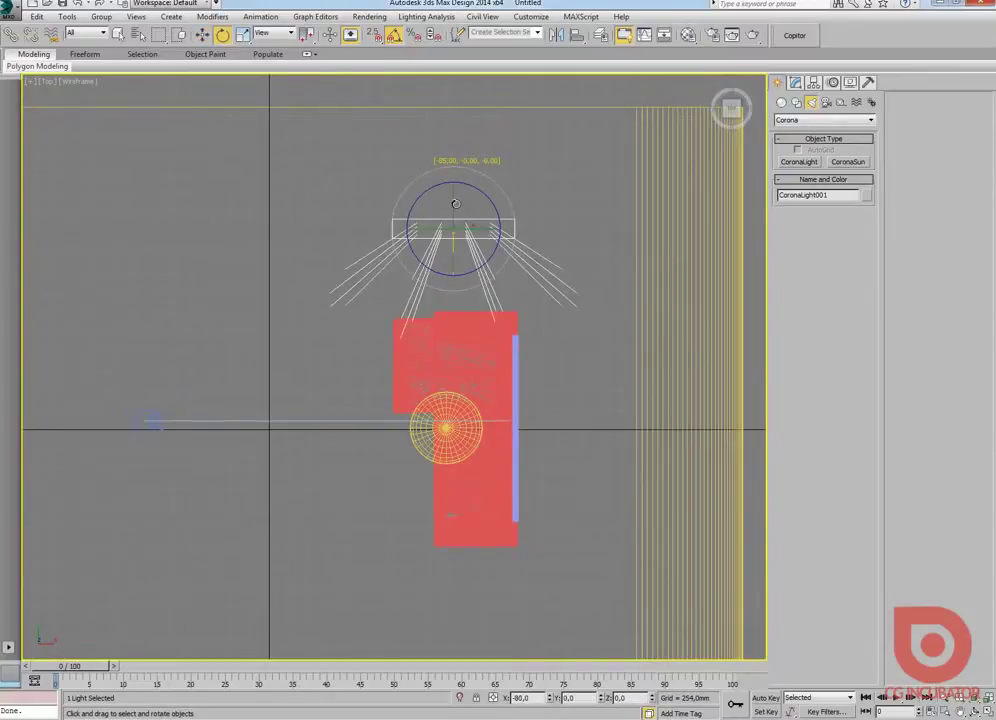
Raise the light above the floor in the Left view, then Shift-drag a copy across the sofa
key(alt+w)
right_click(243, 531)
key(alt+w)
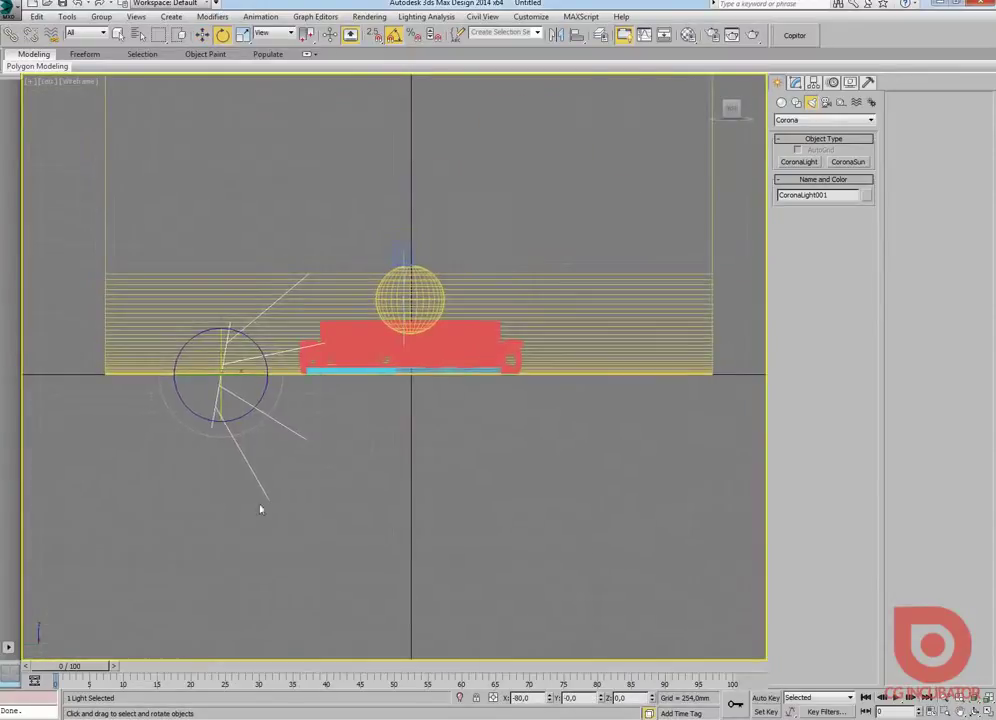
key(w)
drag(237, 342, 250, 211)
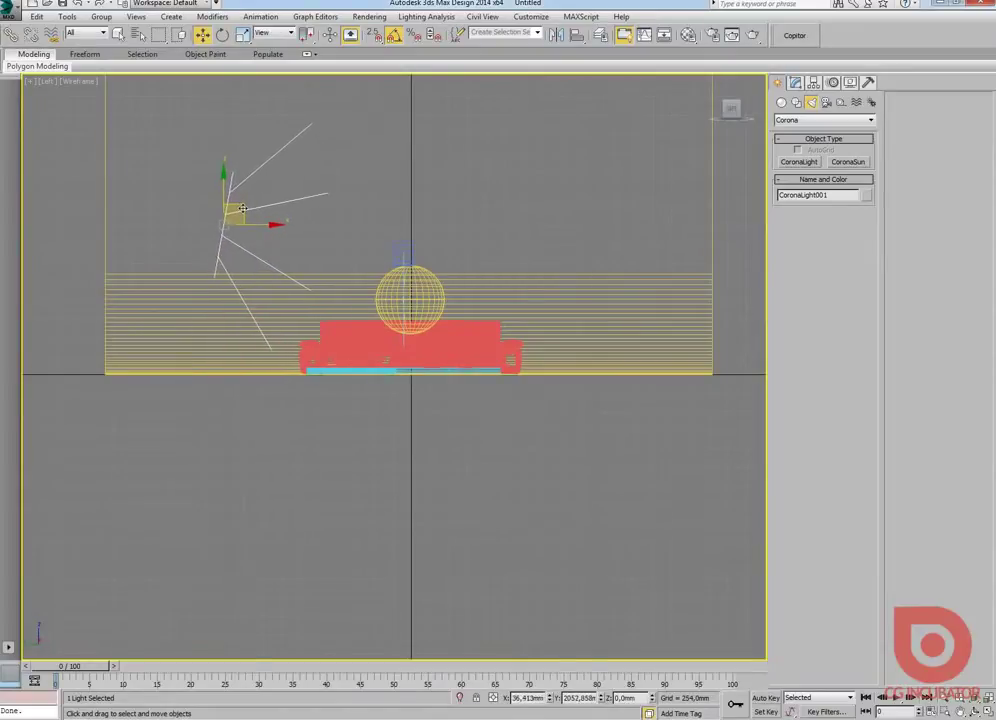
key(alt+w)
right_click(240, 152)
key(alt+w)
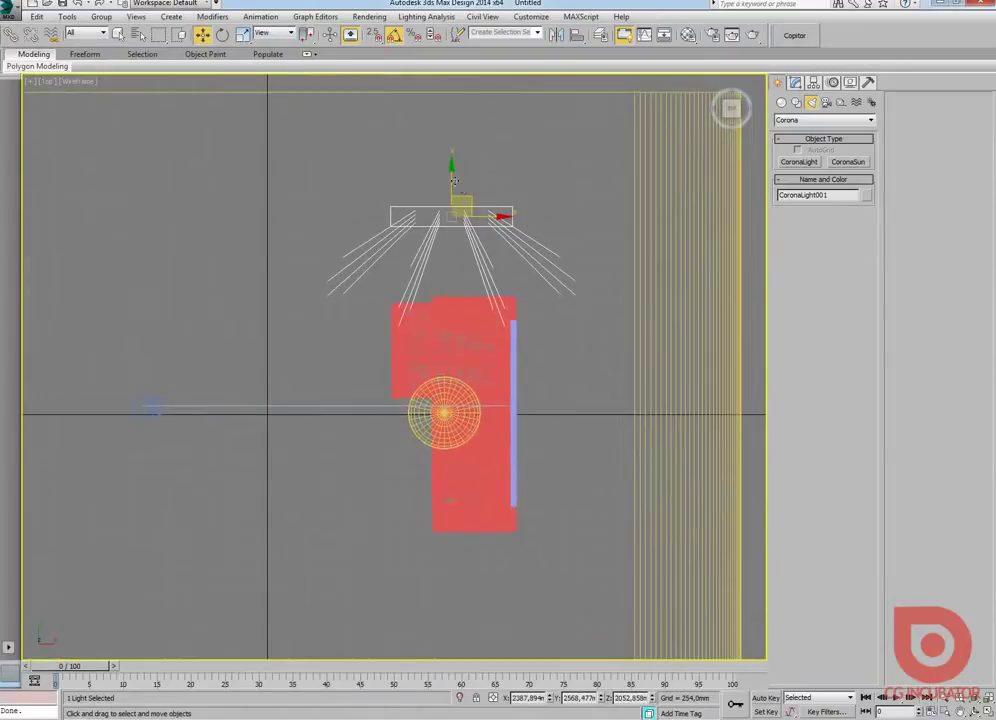
shift+drag(455, 180, 452, 565)
Make the clone an independent Copy and rotate it to face the sofa
click(432, 325)
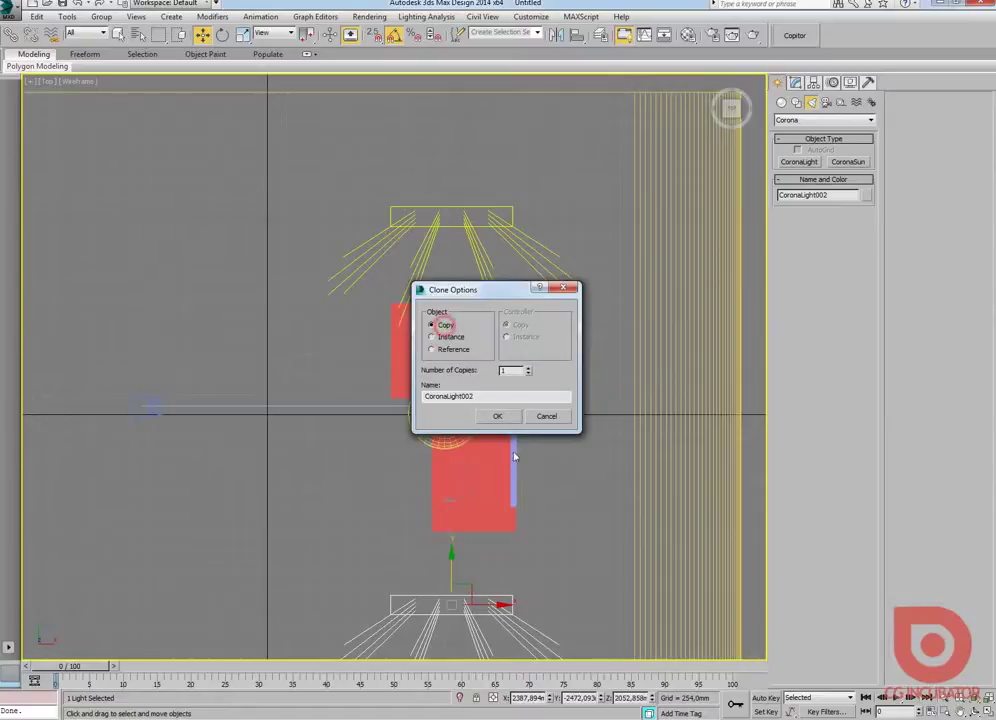
click(497, 416)
middle_drag(500, 440, 460, 360)
key(e)
mouse_move(450, 560)
mouse_down()
mouse_move(486, 648)
mouse_move(480, 656)
mouse_up()
Move the first light farther back from the sofa
key(w)
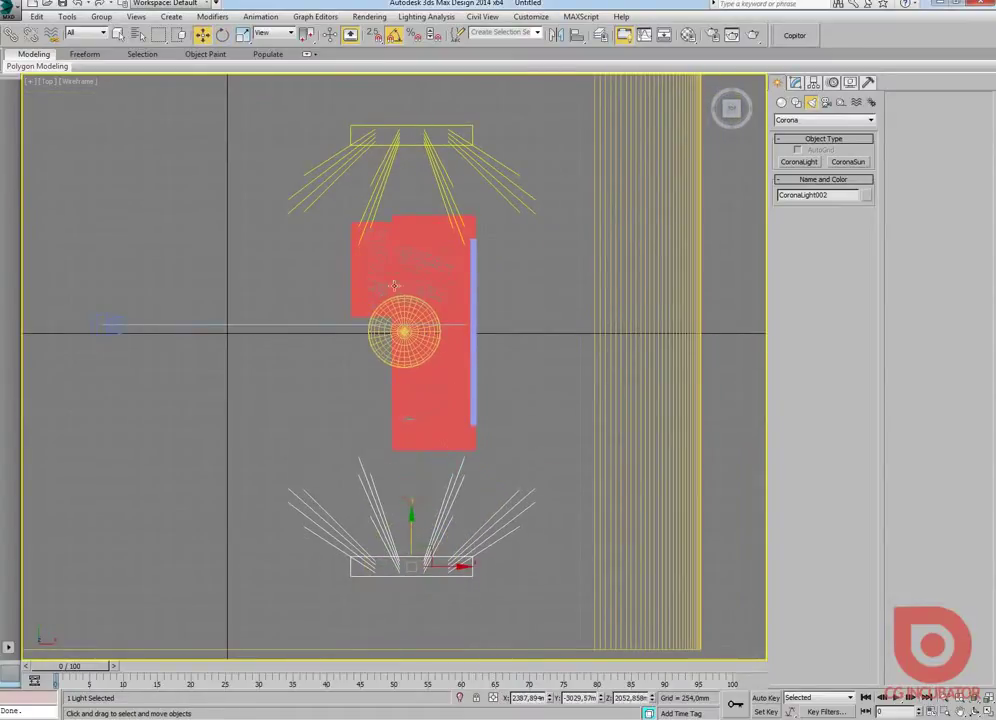
click(420, 140)
middle_drag(420, 100, 415, 190)
drag(415, 190, 418, 131)
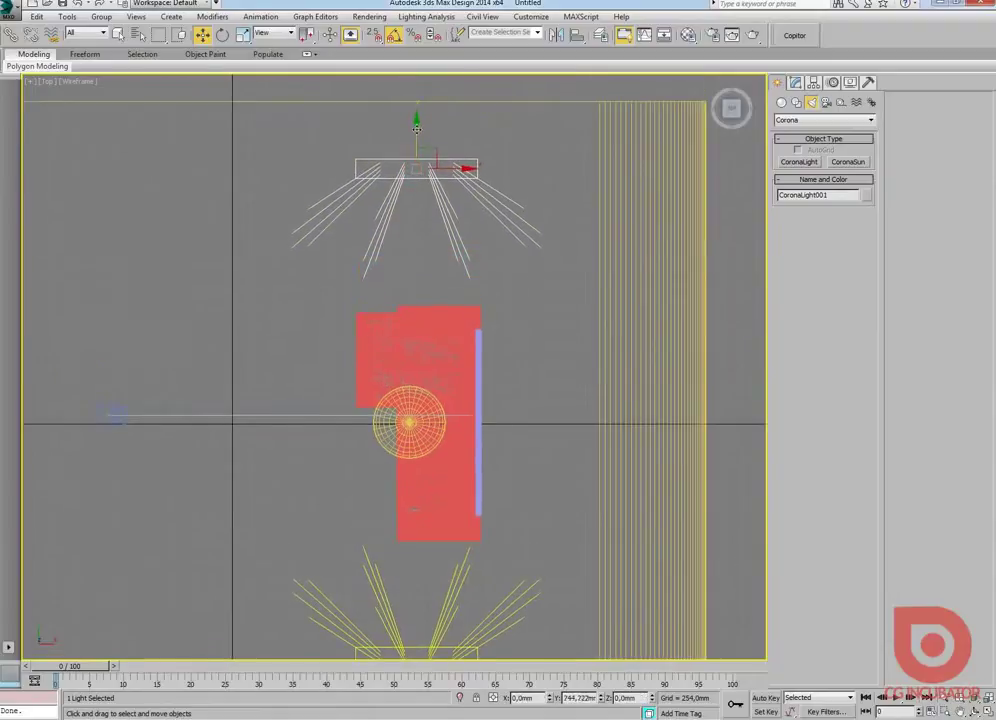
scroll(430, 130, down, 2)
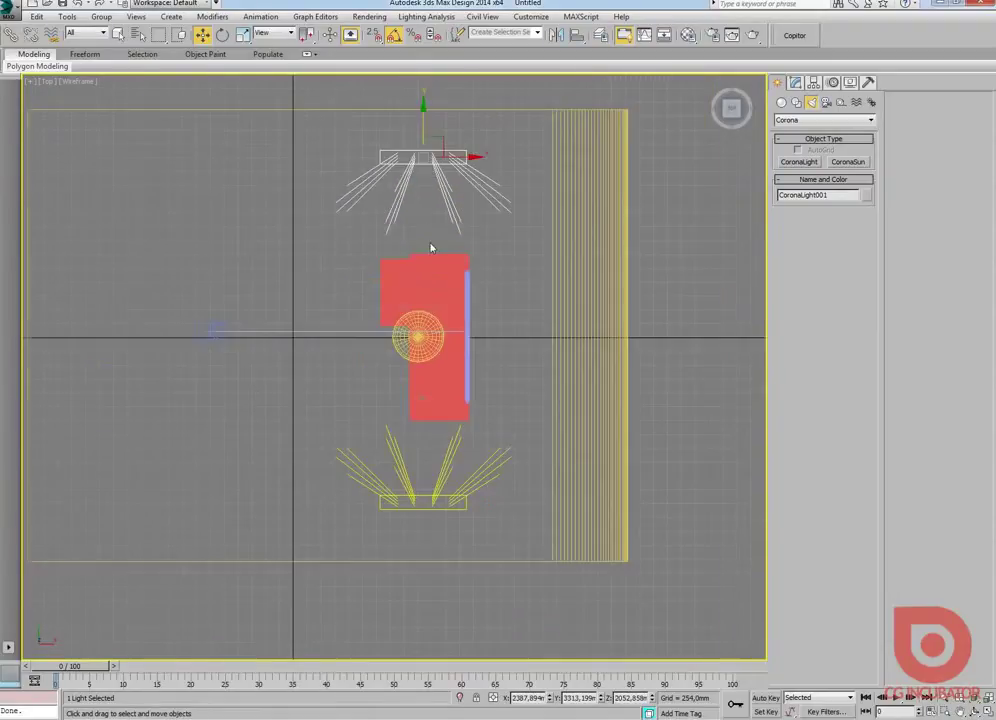
Set the intensity of both Corona lights to 10
click(795, 82)
click(792, 290)
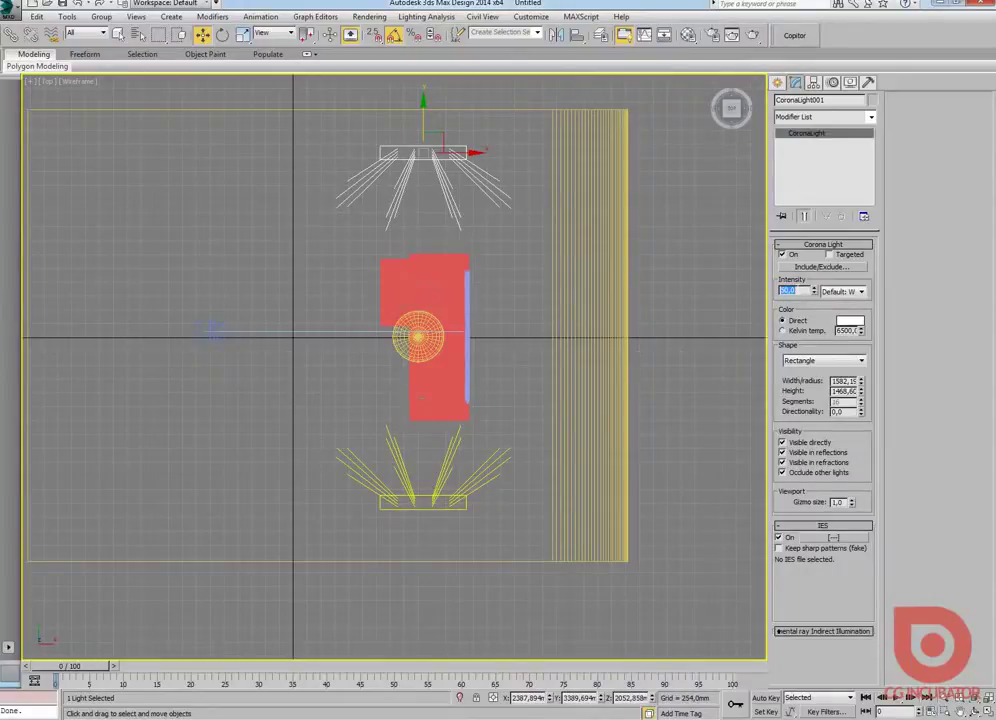
click(450, 503)
click(800, 290)
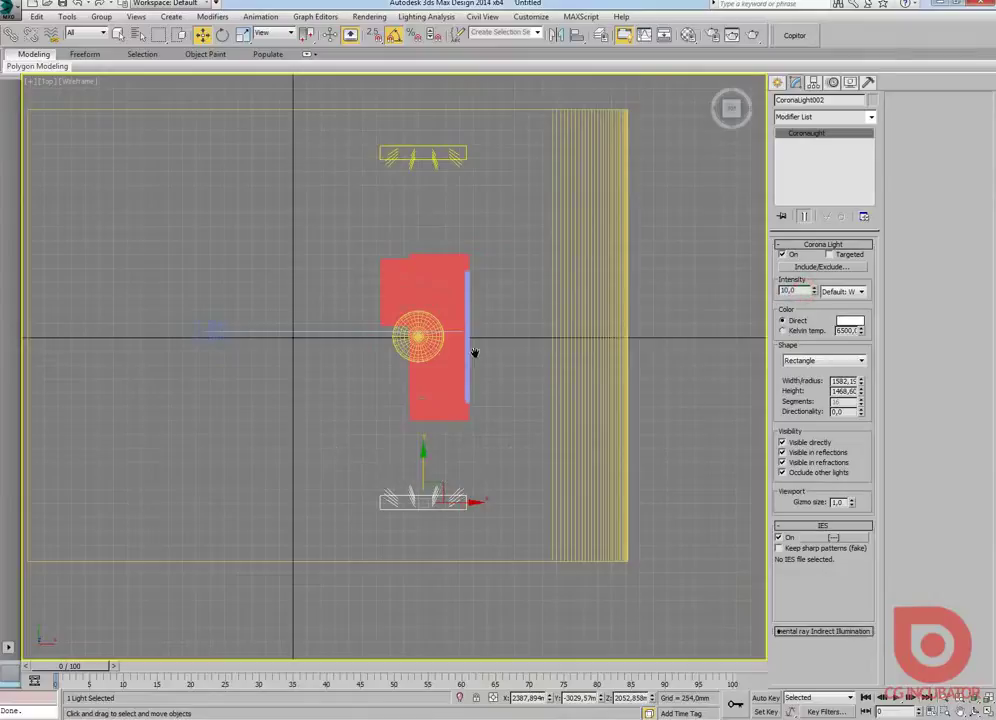
middle_drag(474, 351, 470, 354)
click(781, 83)
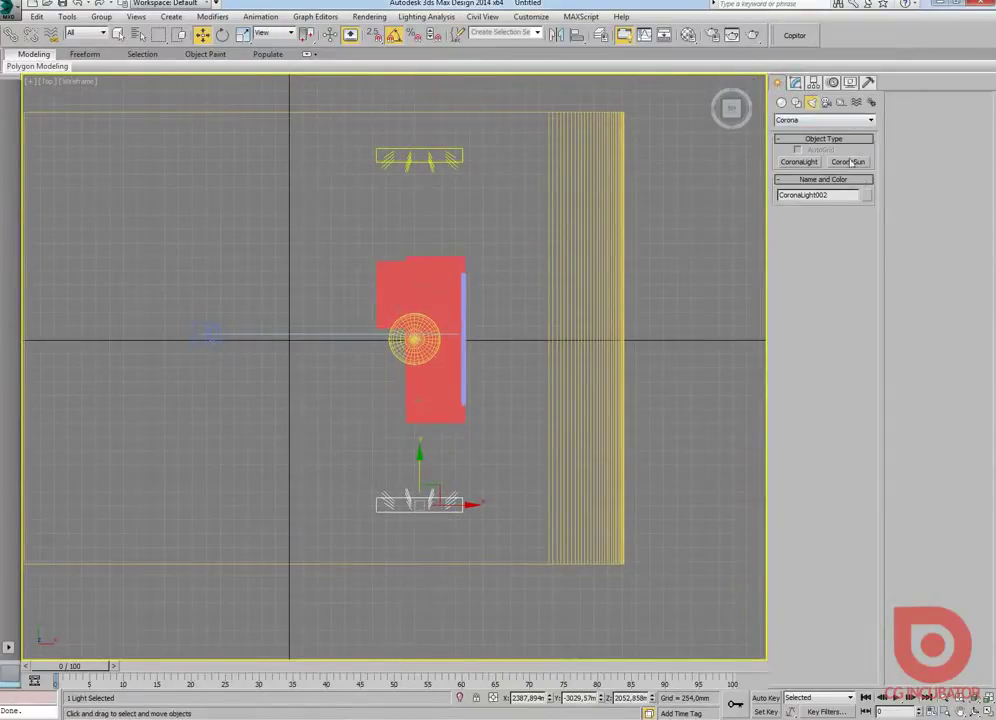
Create a third rectangular Corona light to the left of the sofa
click(811, 121)
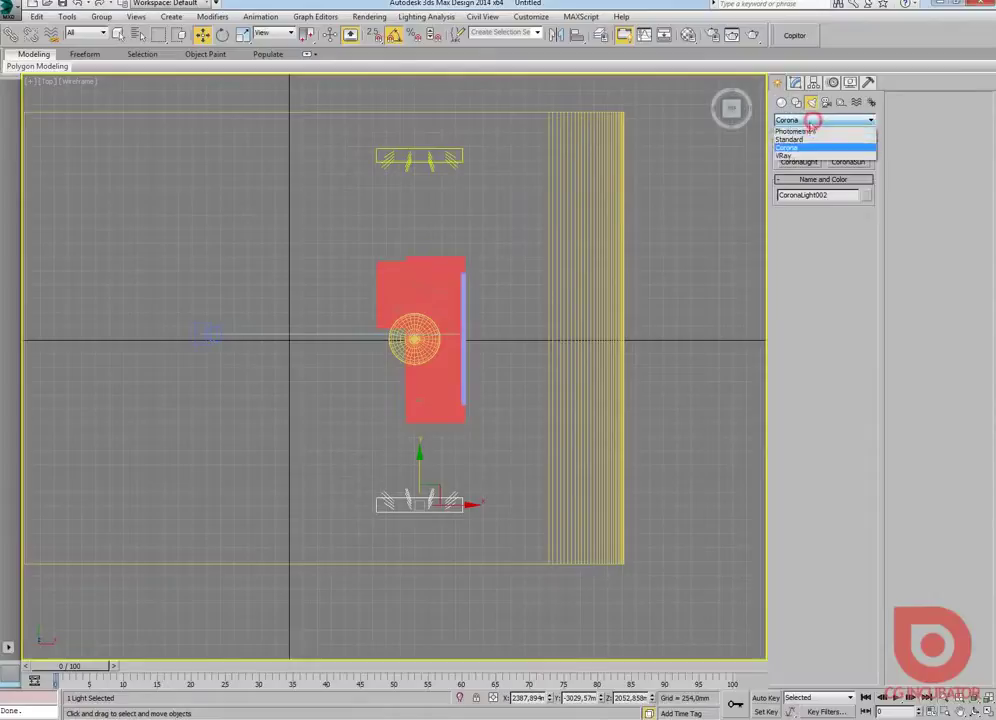
click(787, 147)
click(799, 161)
drag(316, 247, 380, 407)
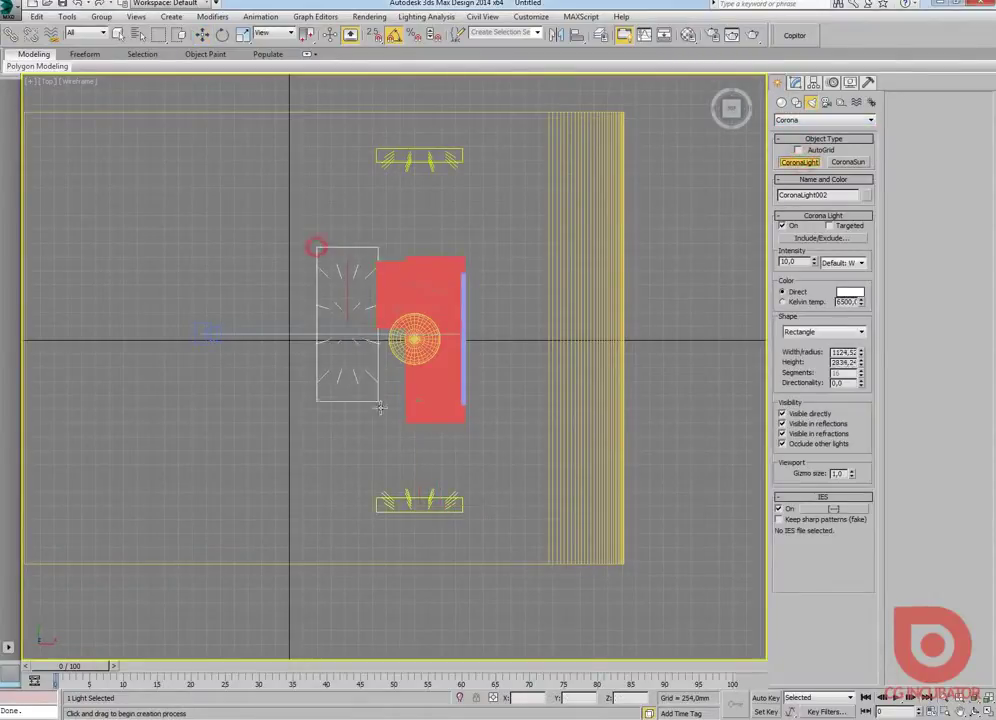
right_click(376, 317)
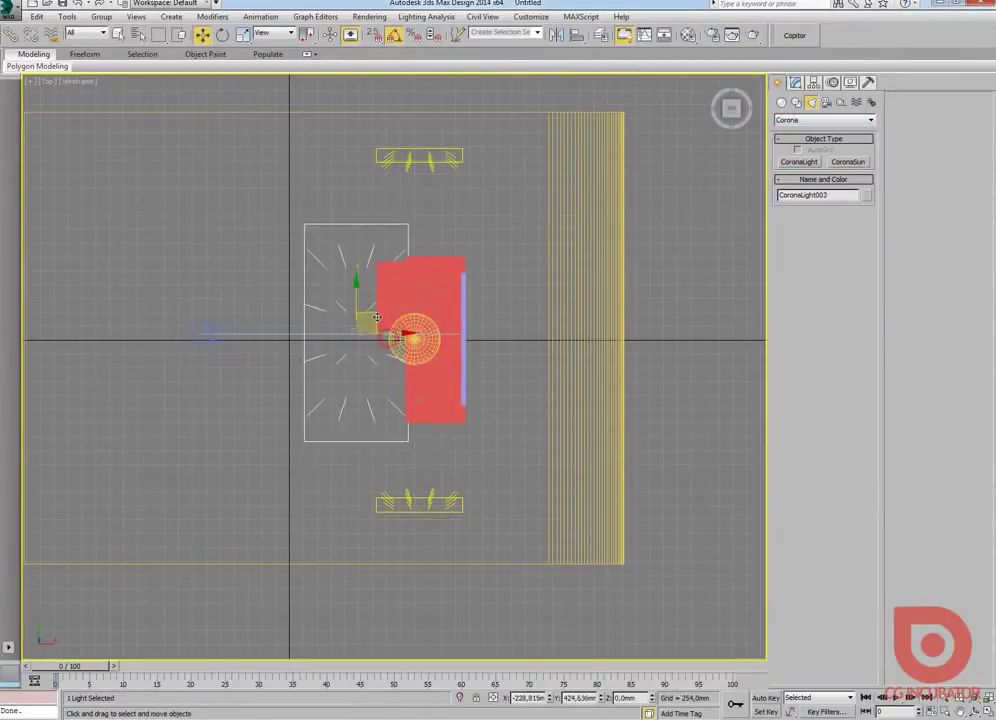
In the Front view, raise the third light above the sofa and tilt it 45° toward it
key(alt+w)
right_click(472, 345)
key(alt+w)
scroll(359, 432, down, 3)
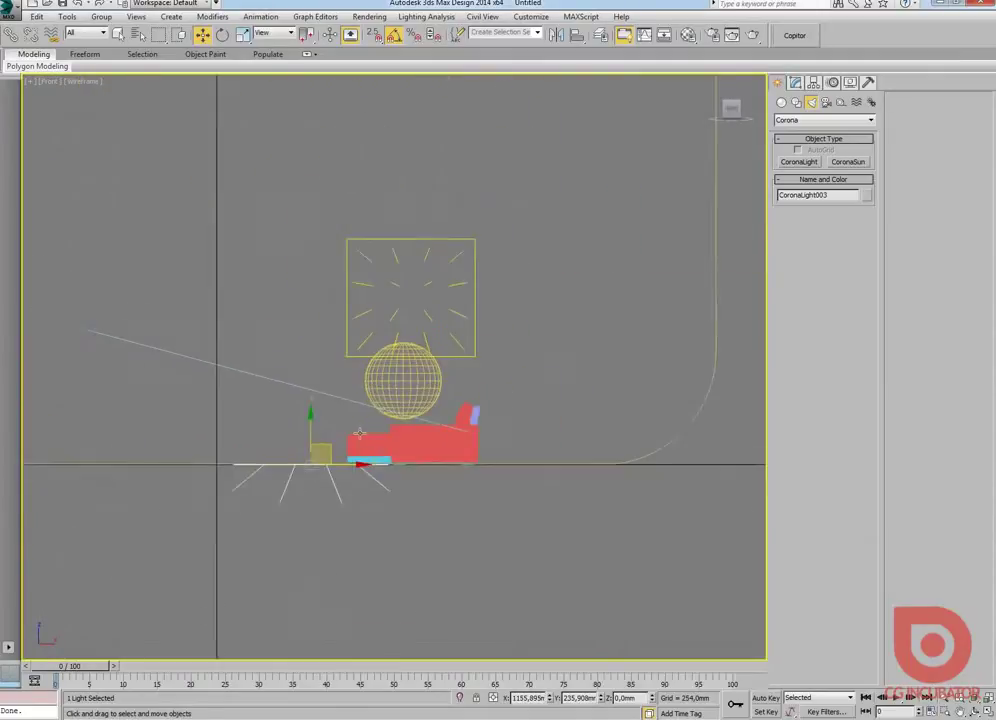
middle_drag(359, 432, 385, 482)
mouse_move(336, 471)
mouse_down()
mouse_move(336, 271)
mouse_move(358, 229)
mouse_up()
key(e)
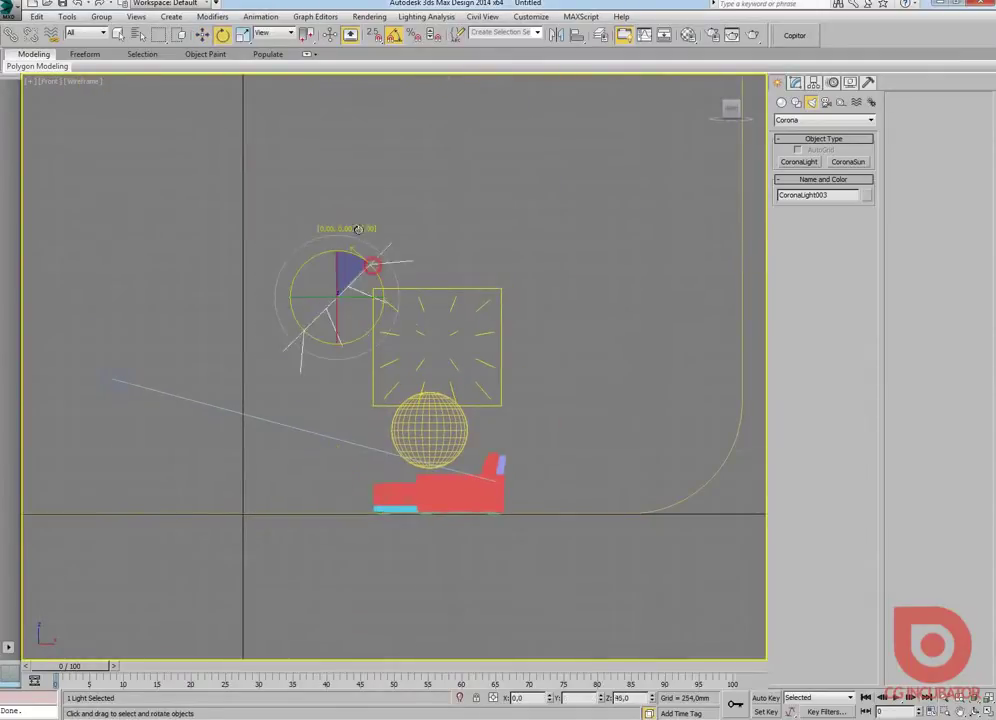
Lower CoronaLight003's intensity to 5 from the maximized Top view
key(alt+w)
right_click(358, 229)
key(alt+w)
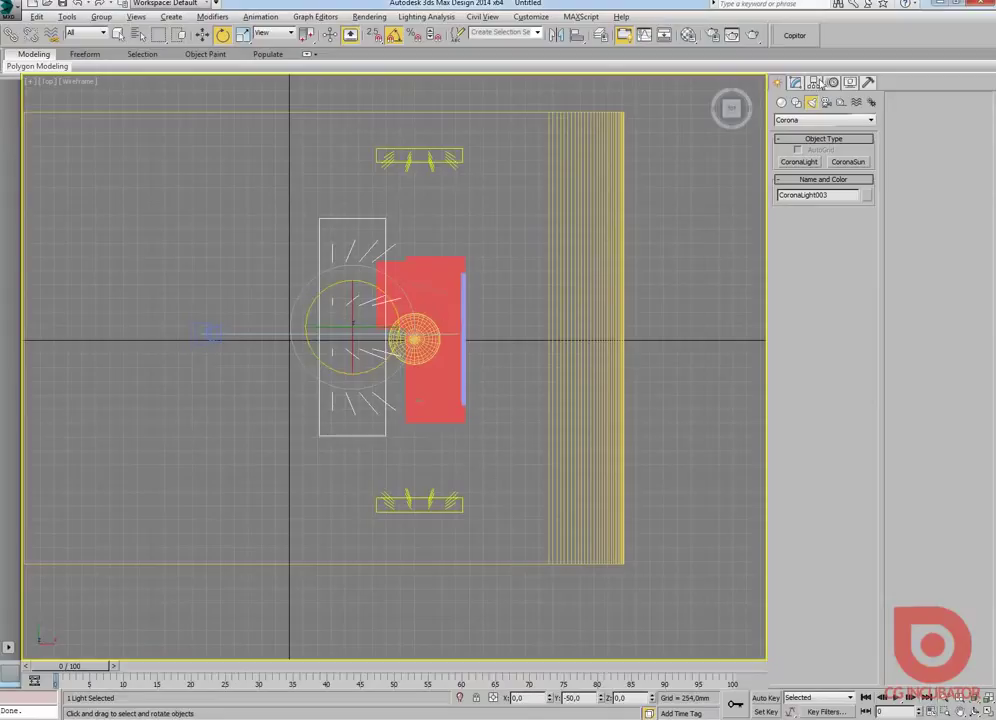
click(818, 83)
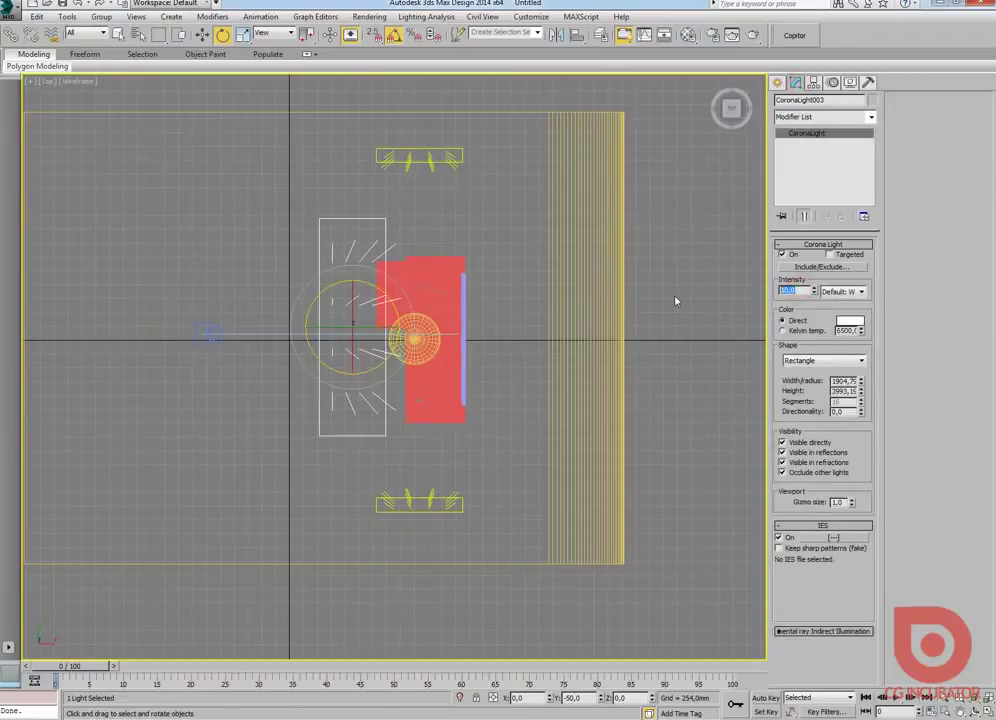
text(5)
key(Return)
Move the light further left along X, then check the sofa in a maximized Perspective view
key(w)
drag(375, 329, 317, 329)
key(alt+w)
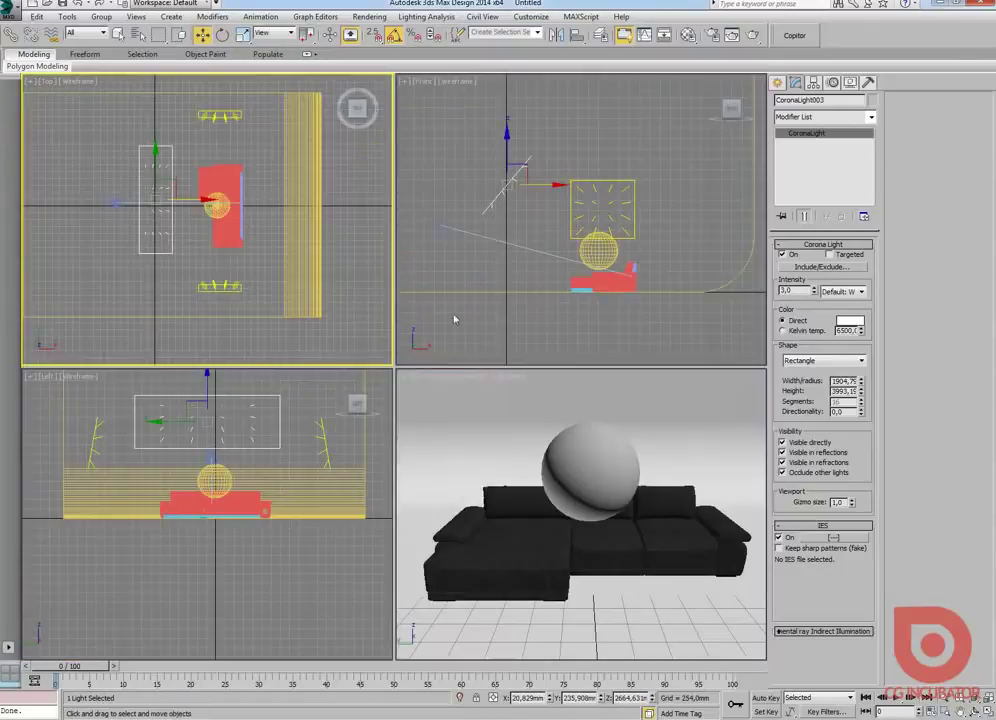
key(alt+w)
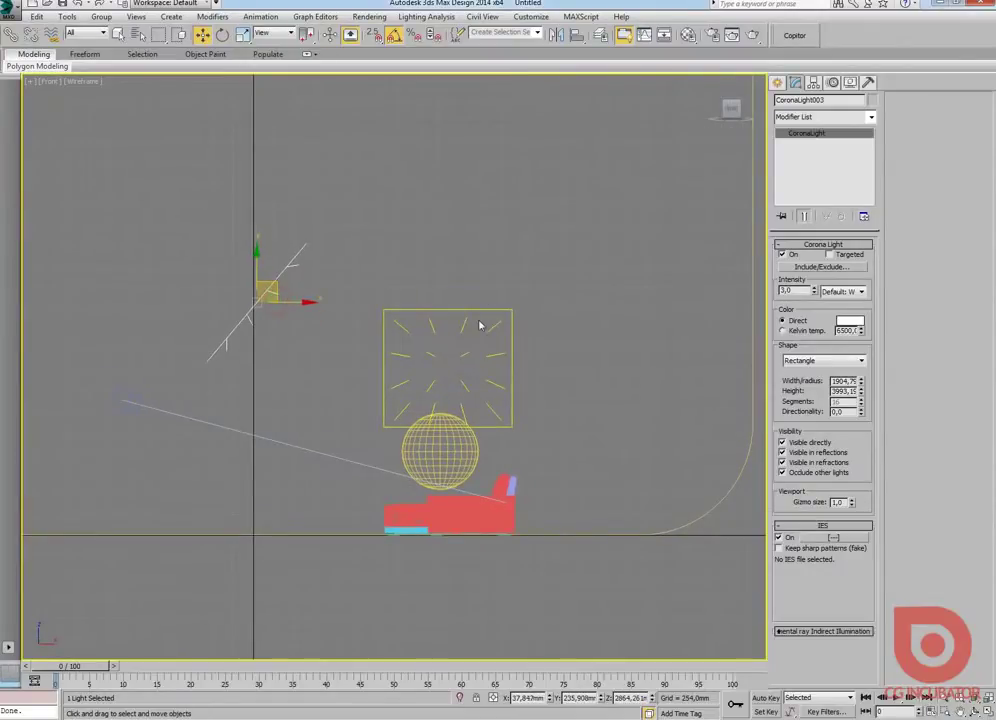
key(alt+w)
right_click(571, 516)
key(alt+w)
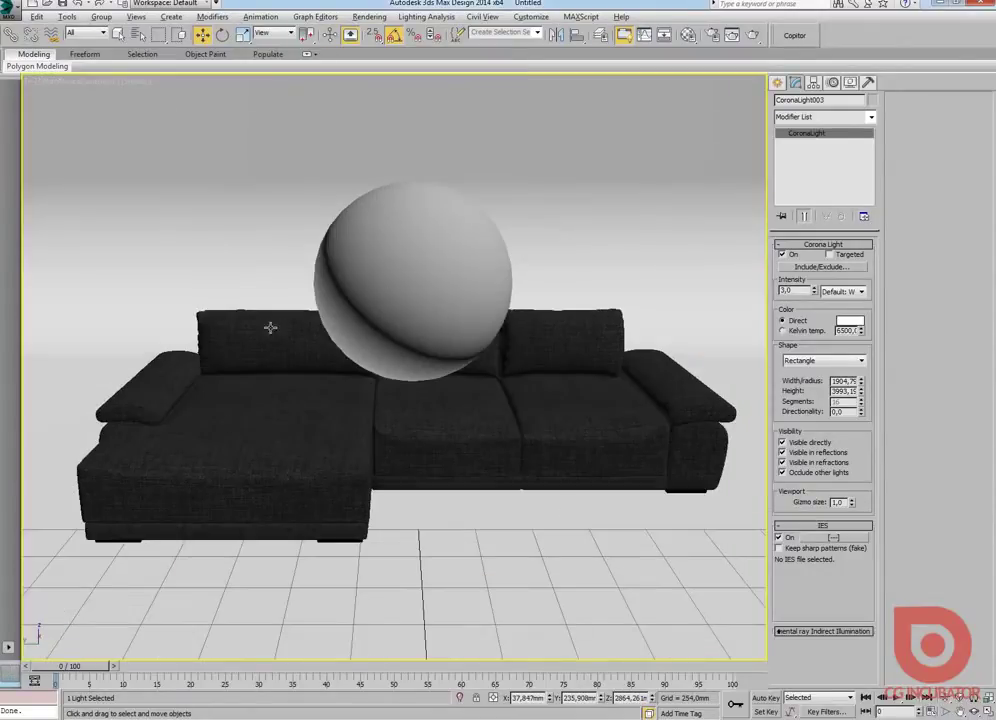
Select the camera and maximize the Perspective view
key(alt+w)
click(113, 202)
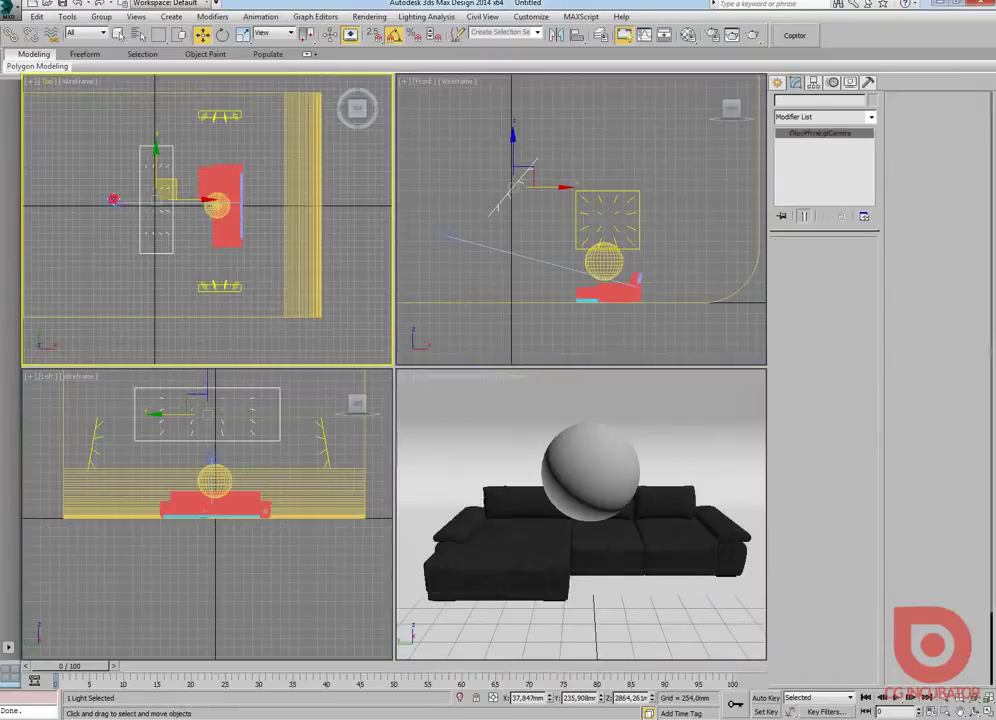
right_click(656, 468)
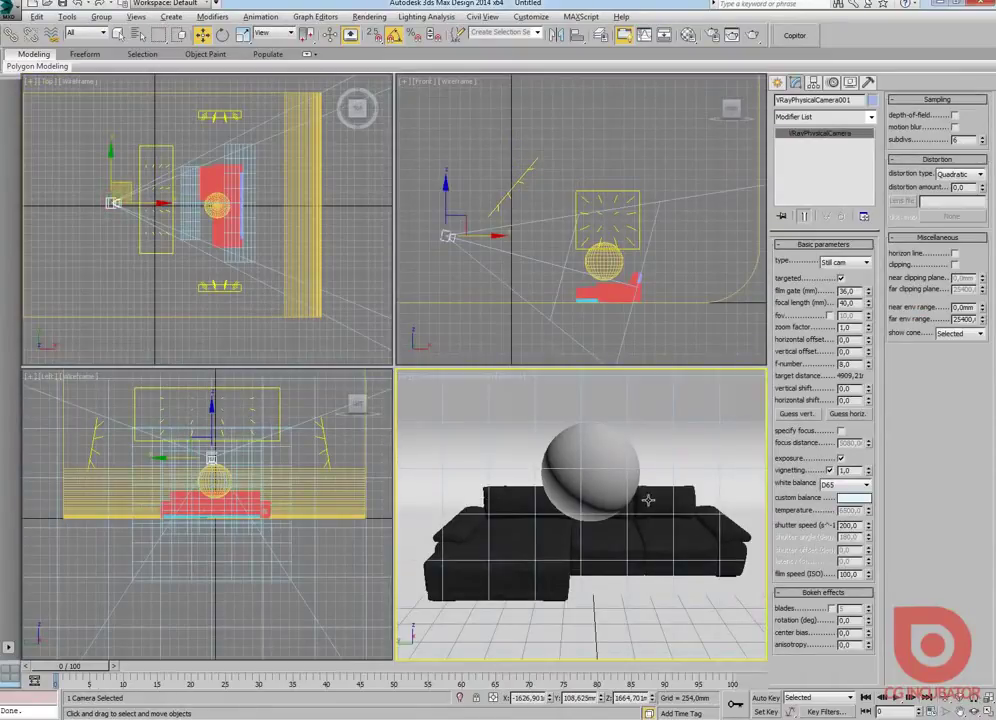
key(alt+w)
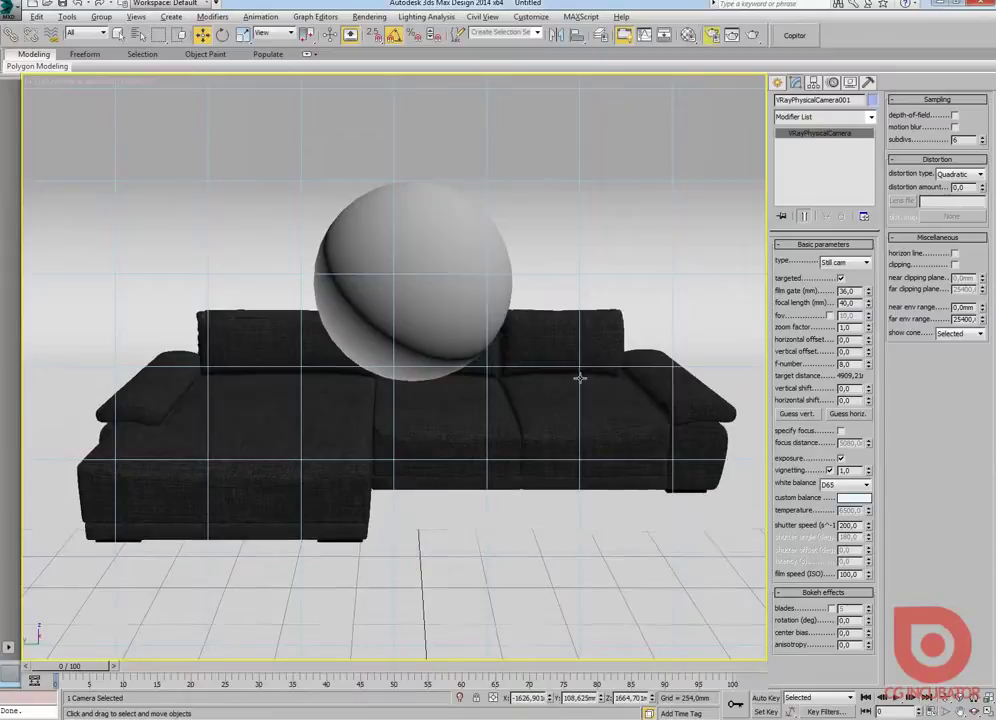
Set the Corona white balance to 6500 K and render the camera view
key(F10)
drag(358, 56, 791, 73)
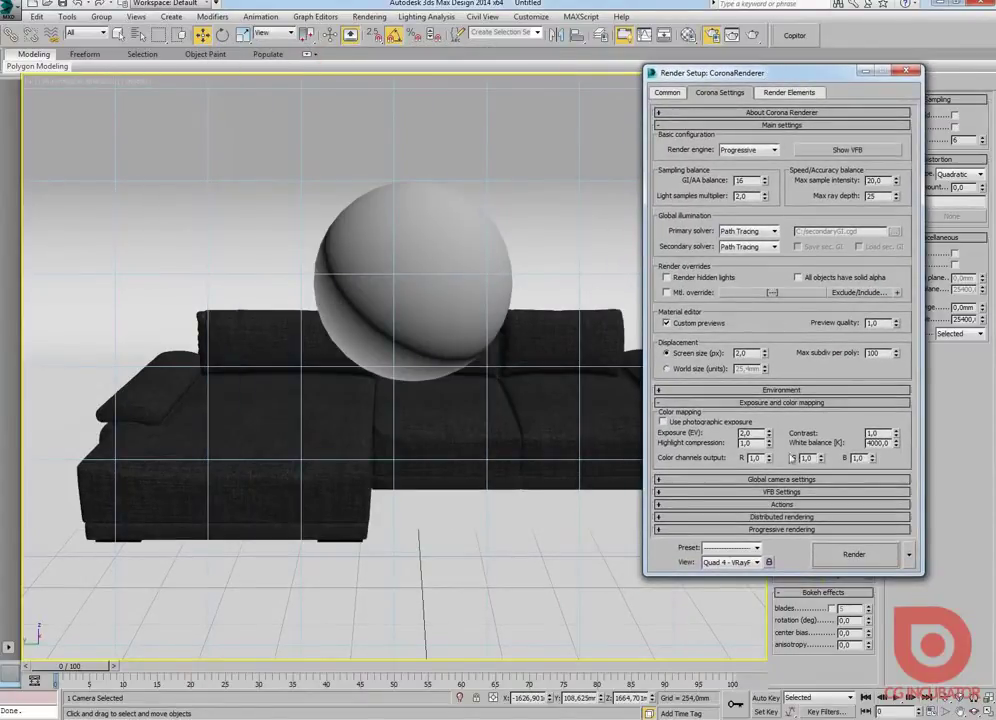
double_click(876, 443)
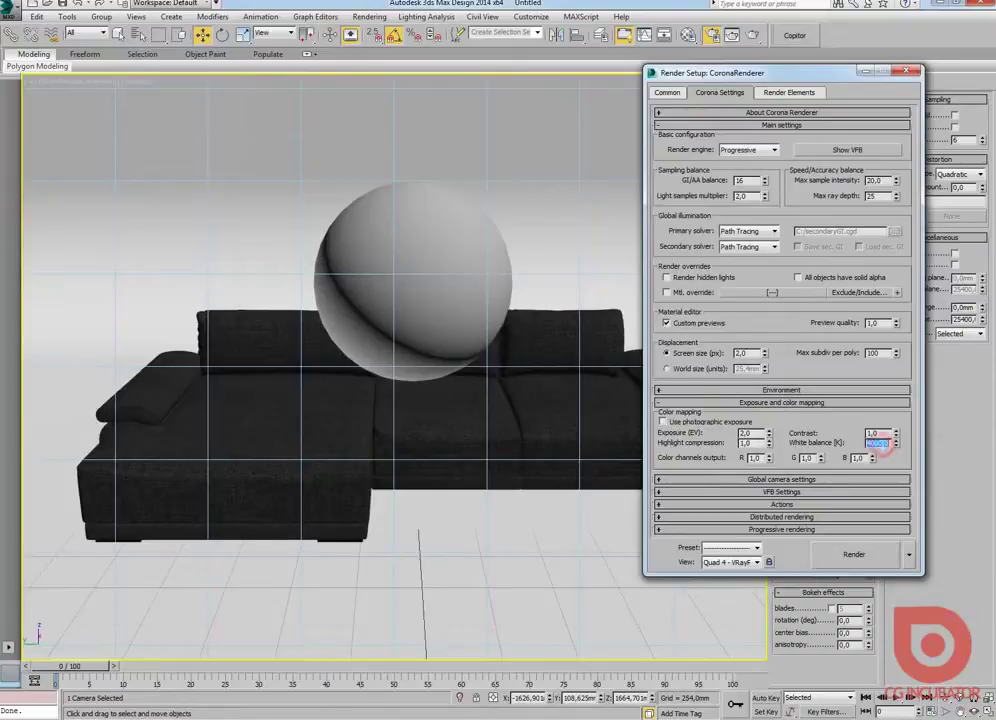
text(6)
click(755, 38)
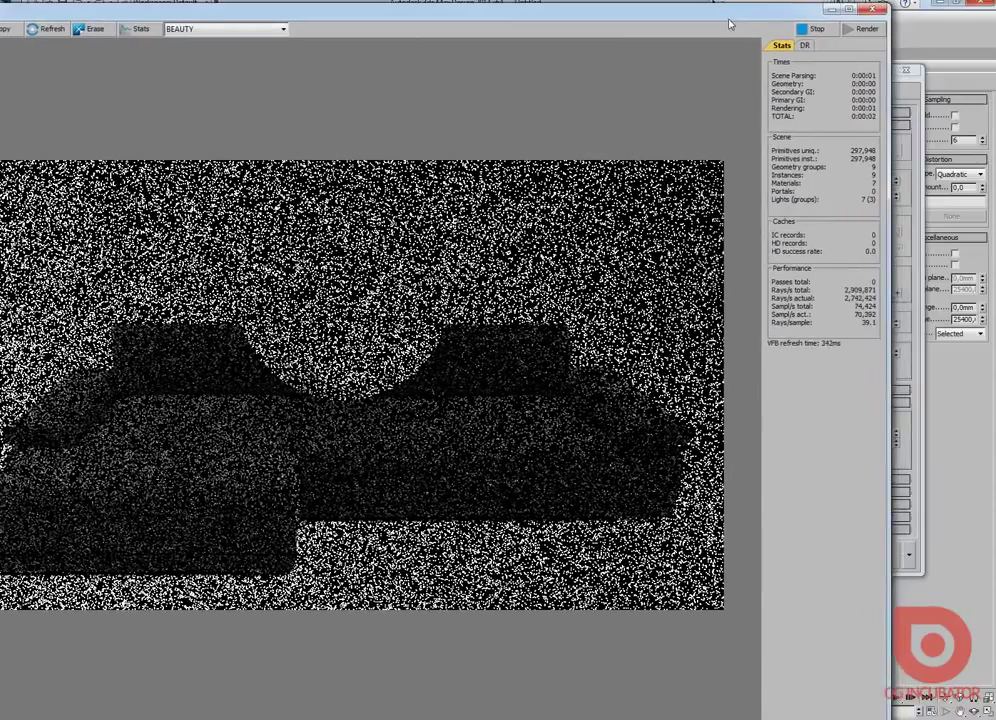
Lower the Exposure (EV) in Corona colour mapping to 0 and review the render
key(F10)
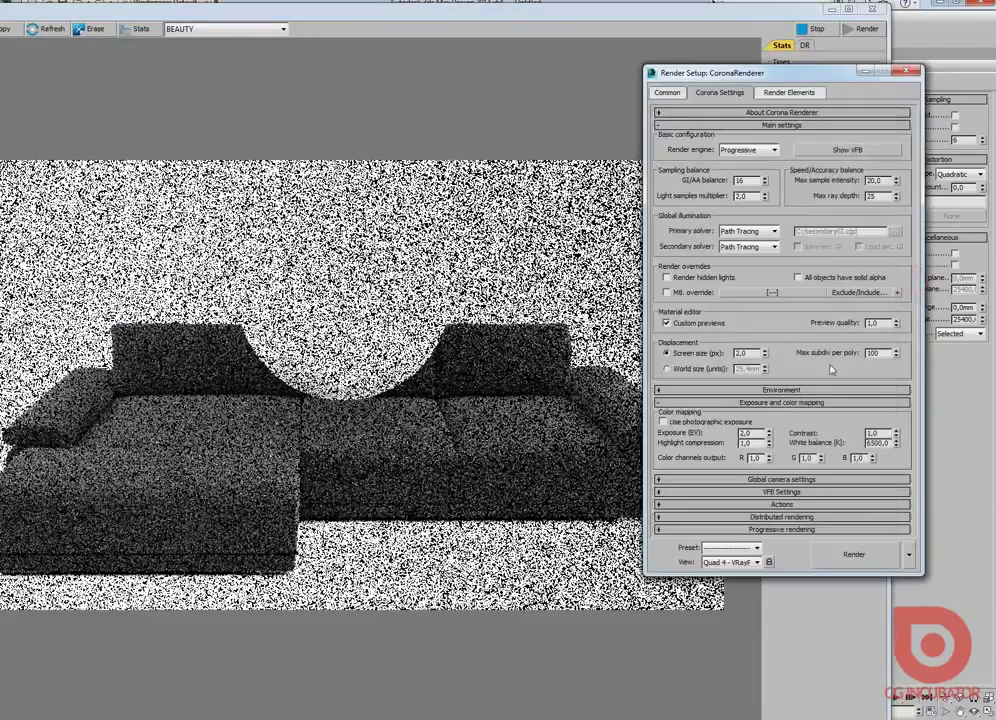
click(667, 93)
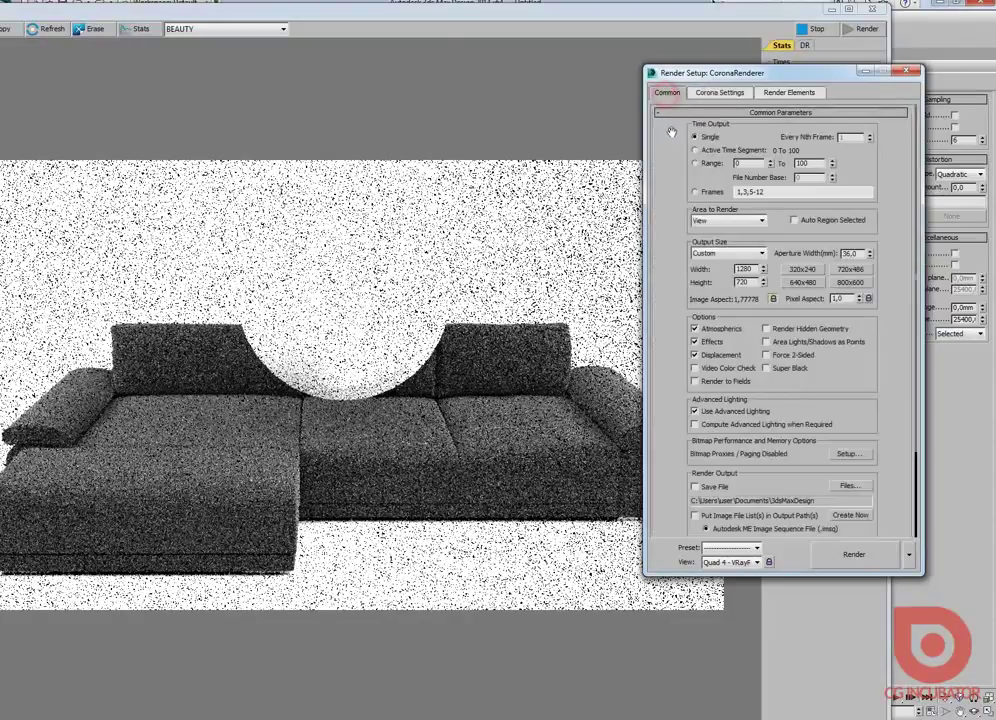
click(720, 92)
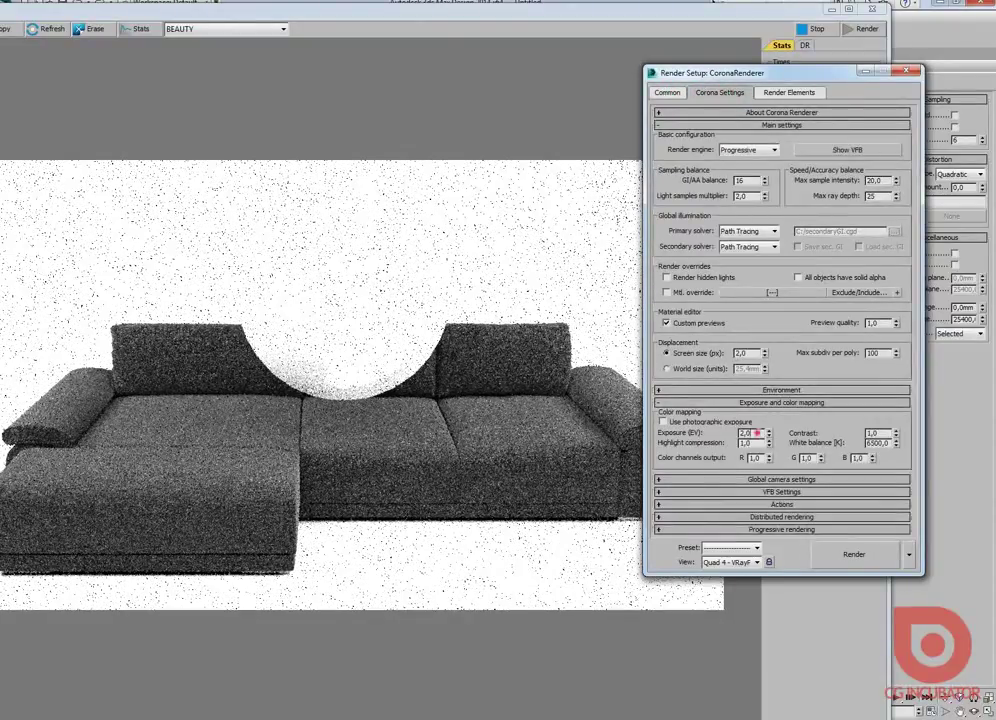
double_click(746, 432)
text(0)
key(Return)
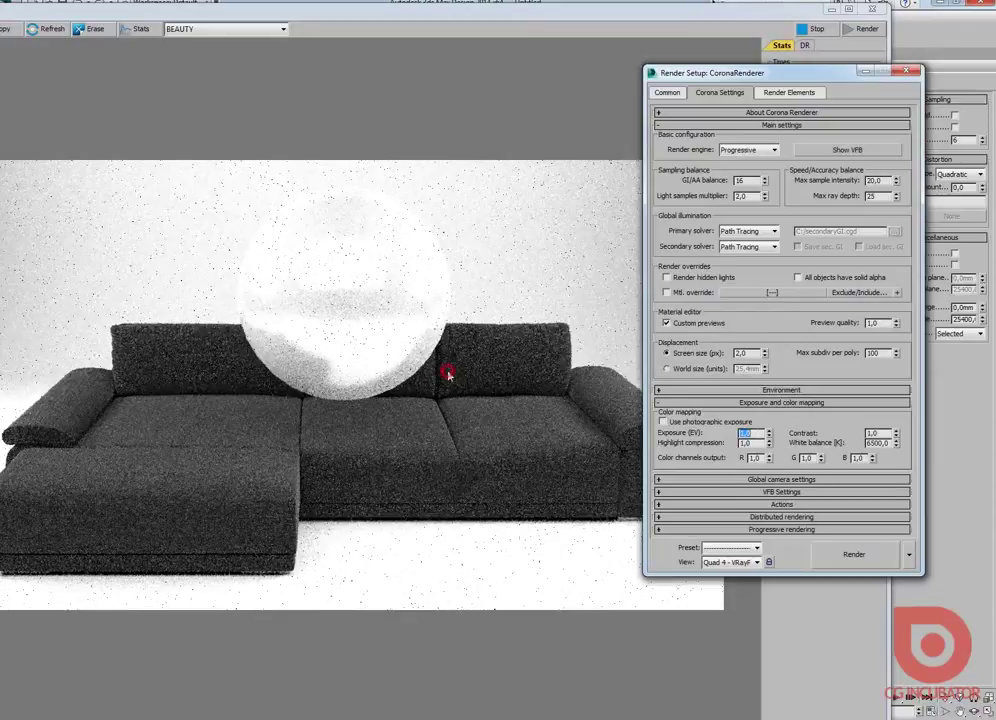
click(512, 128)
drag(711, 11, 757, 4)
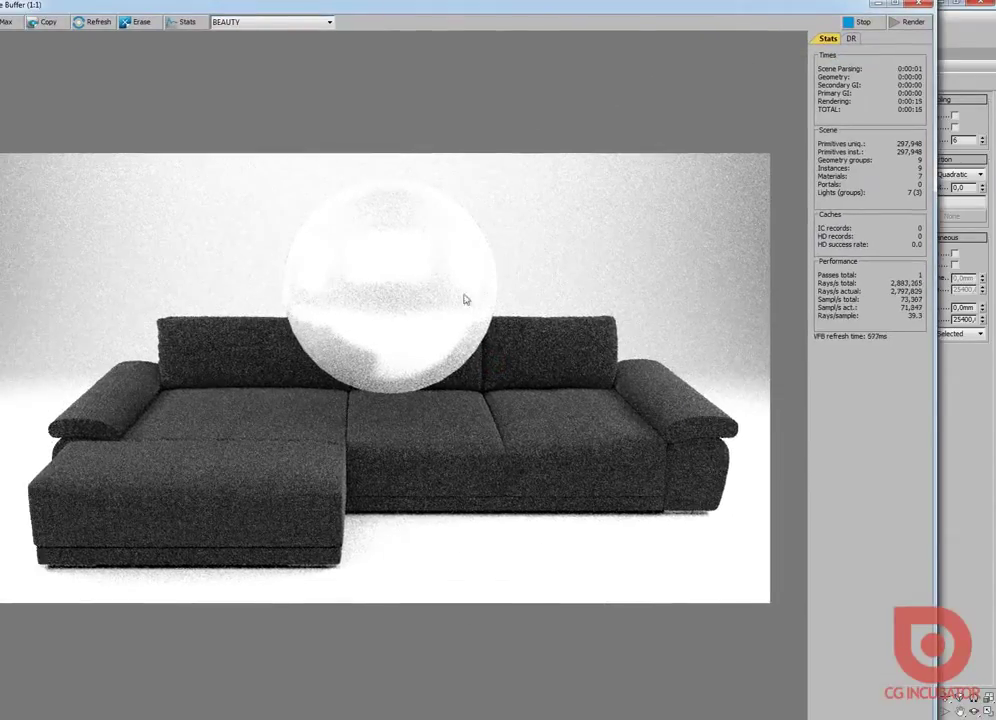
Set Highlight compression to 2 and let the maximized Corona frame buffer finish refining
drag(713, 22, 664, 28)
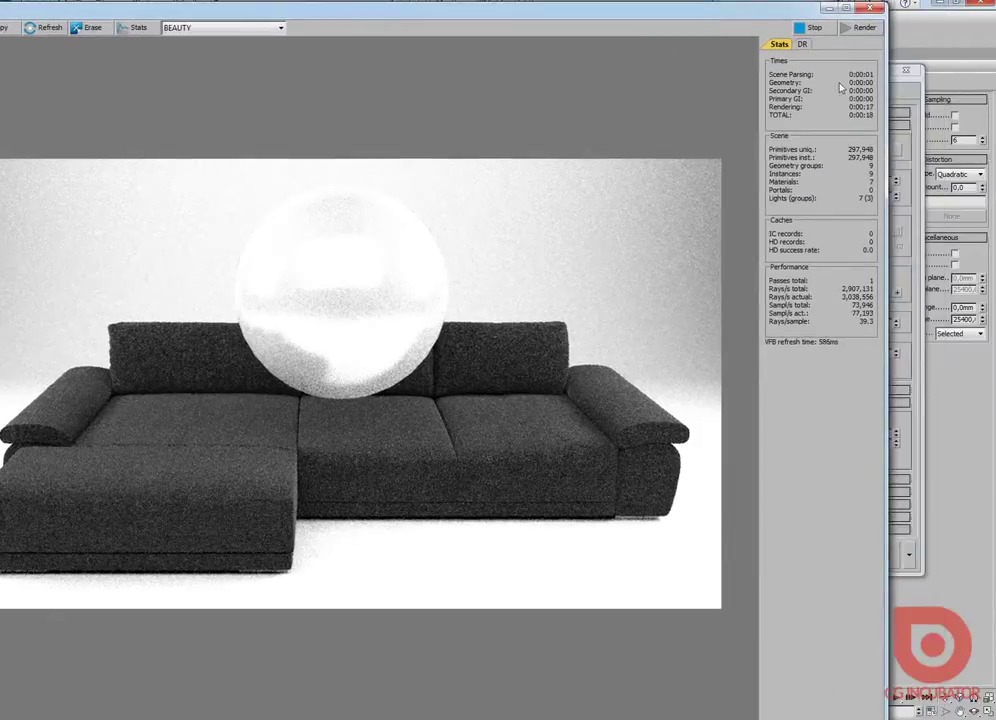
key(F10)
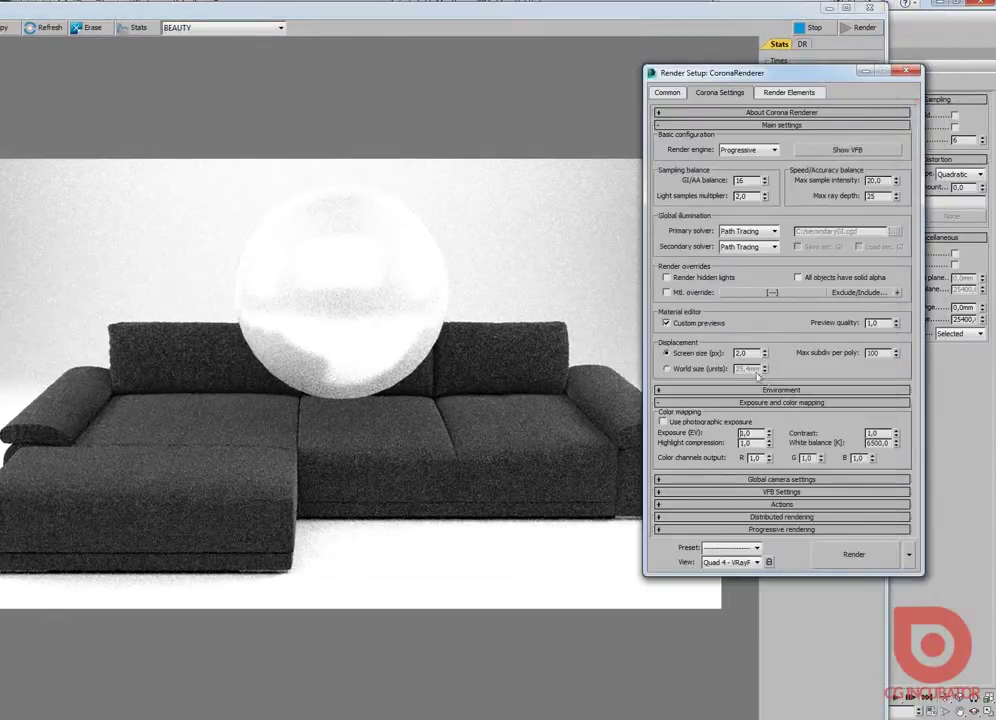
double_click(752, 443)
text(2)
key(Return)
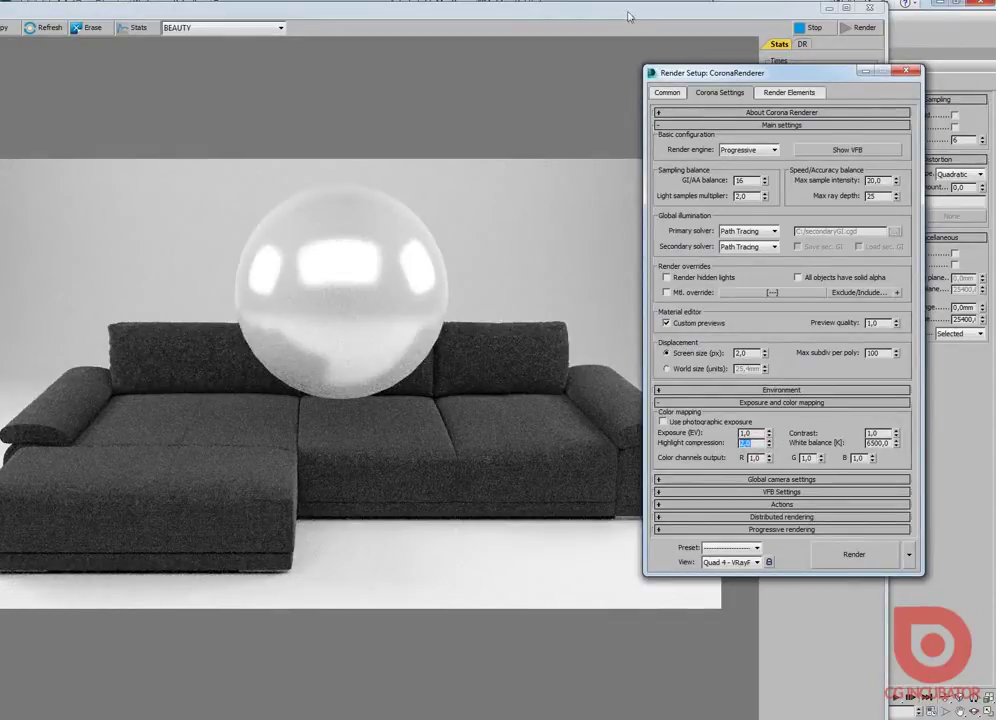
click(629, 12)
double_click(629, 12)
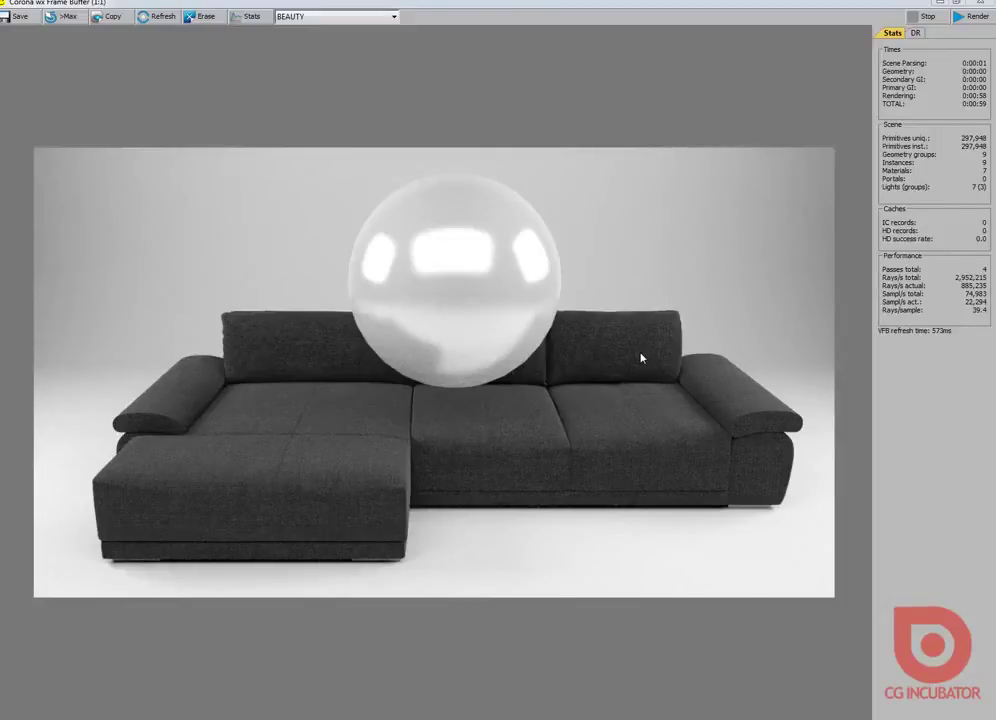
drag(907, 5, 914, 28)
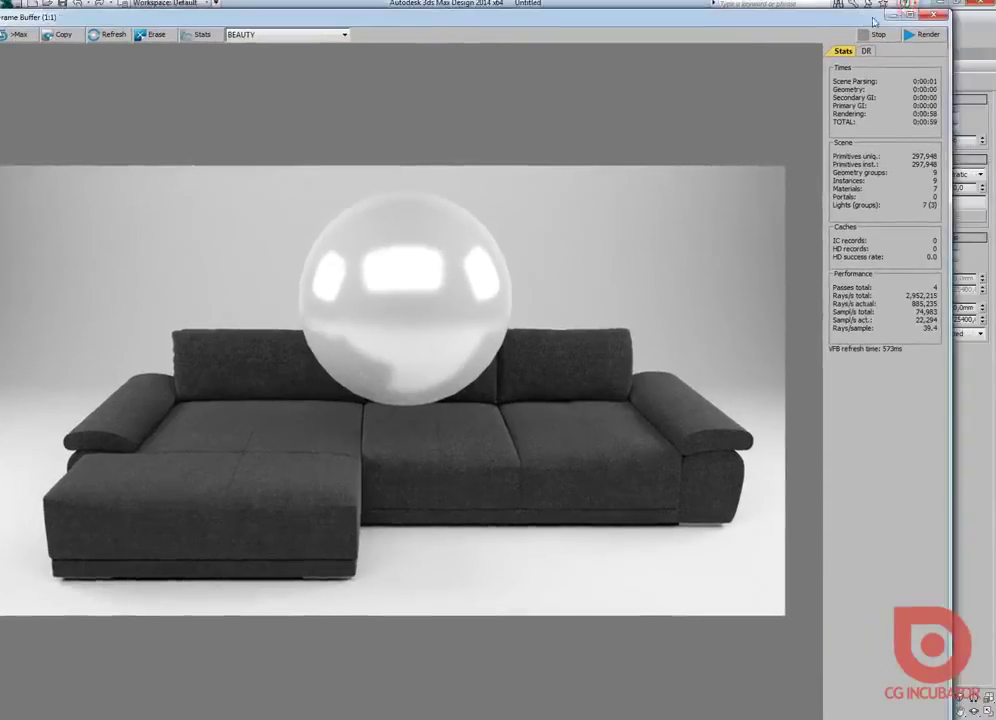
Give the top light, CoronaLight001, a warm Kelvin colour temperature of 3000 K
click(933, 17)
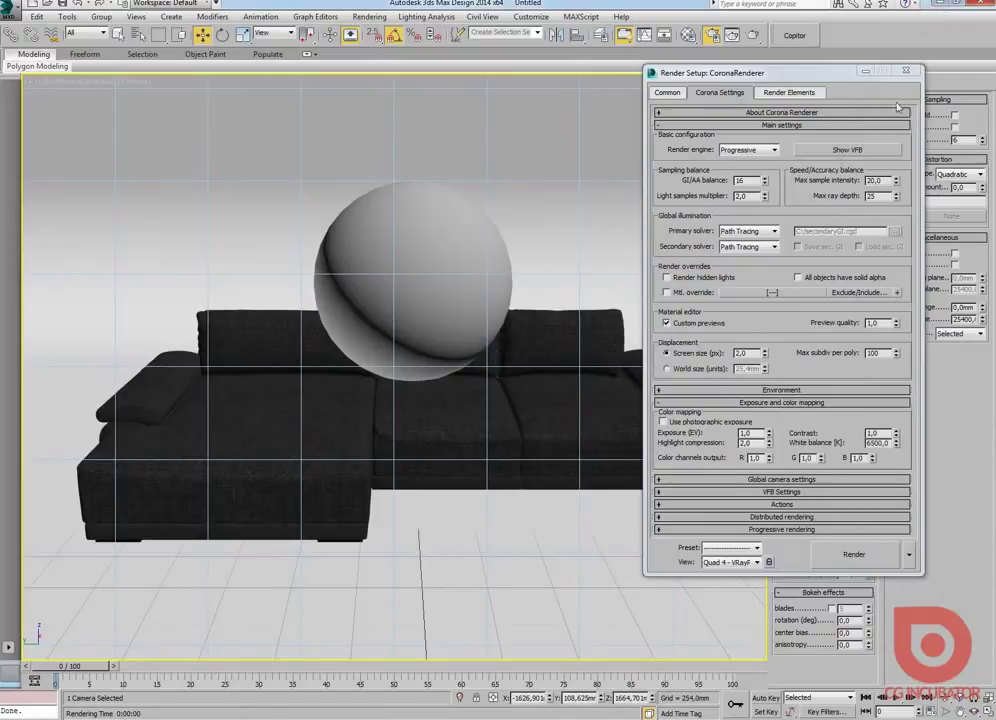
click(906, 70)
right_click(171, 218)
key(alt+w)
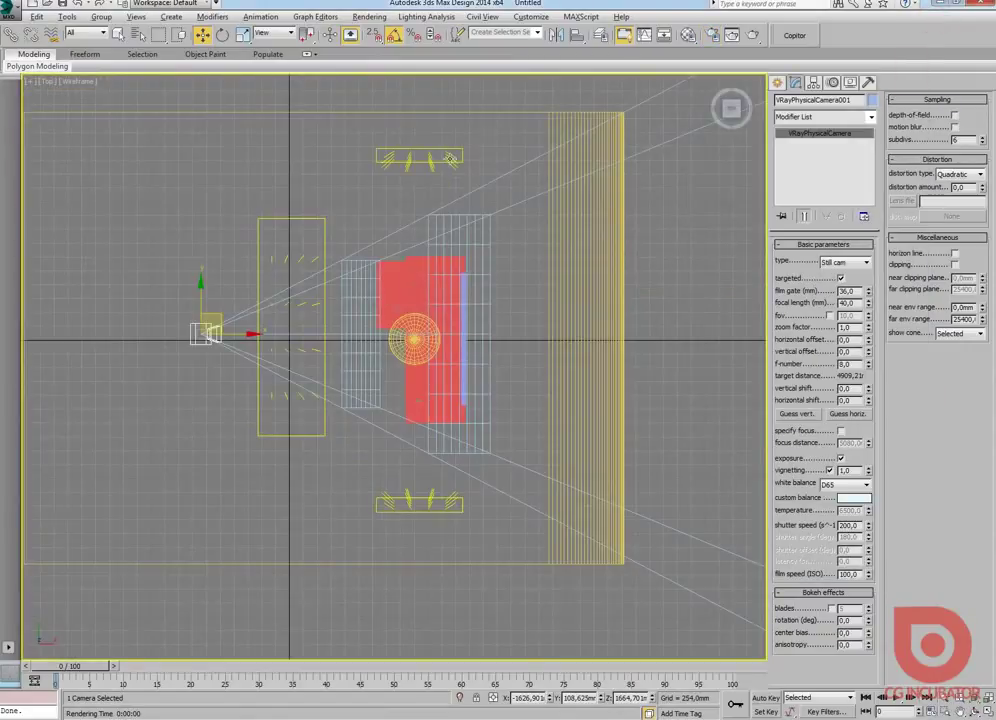
click(449, 157)
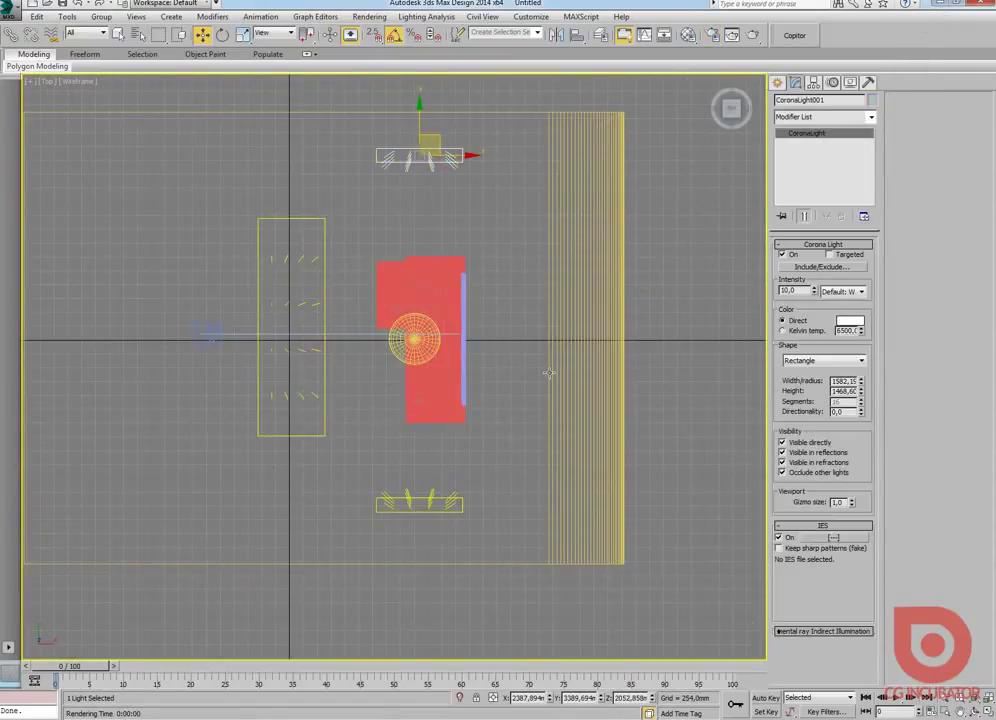
click(799, 331)
text(320)
key(Return)
Set the bottom light CoronaLight002 to 8000 K and re-render the Perspective view
click(420, 502)
double_click(845, 332)
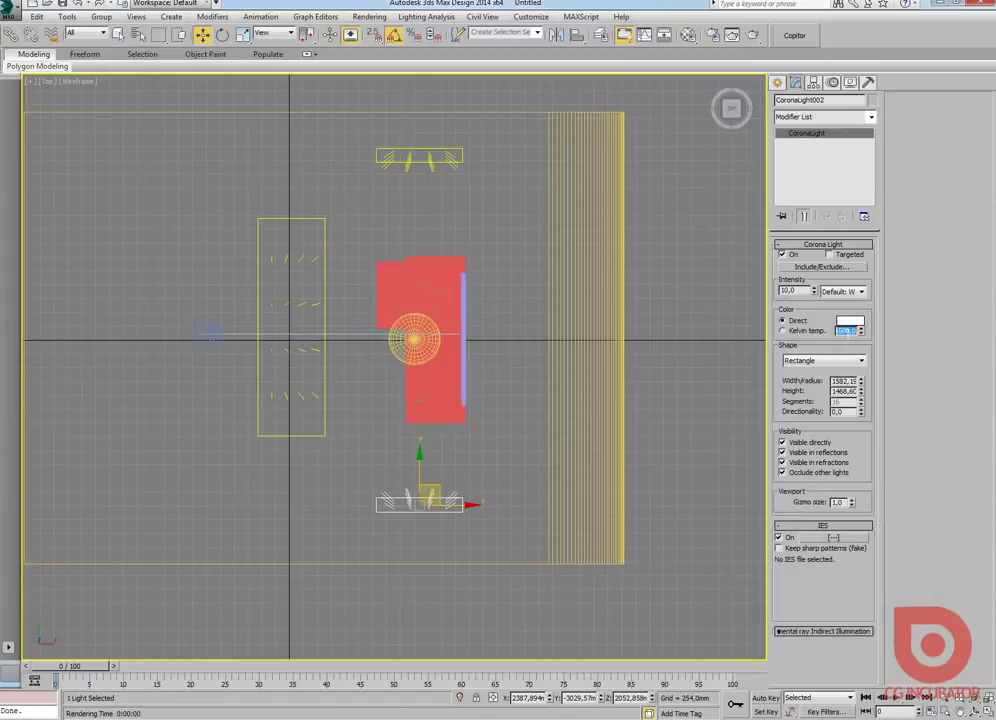
text(80)
key(alt+w)
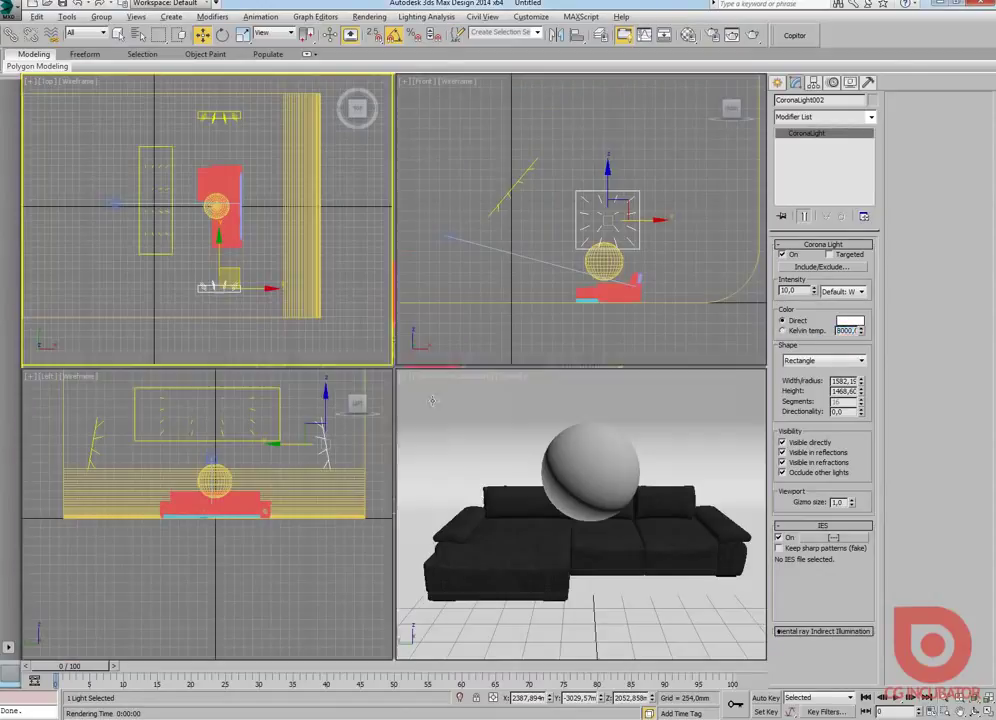
middle_click(521, 502)
key(alt+w)
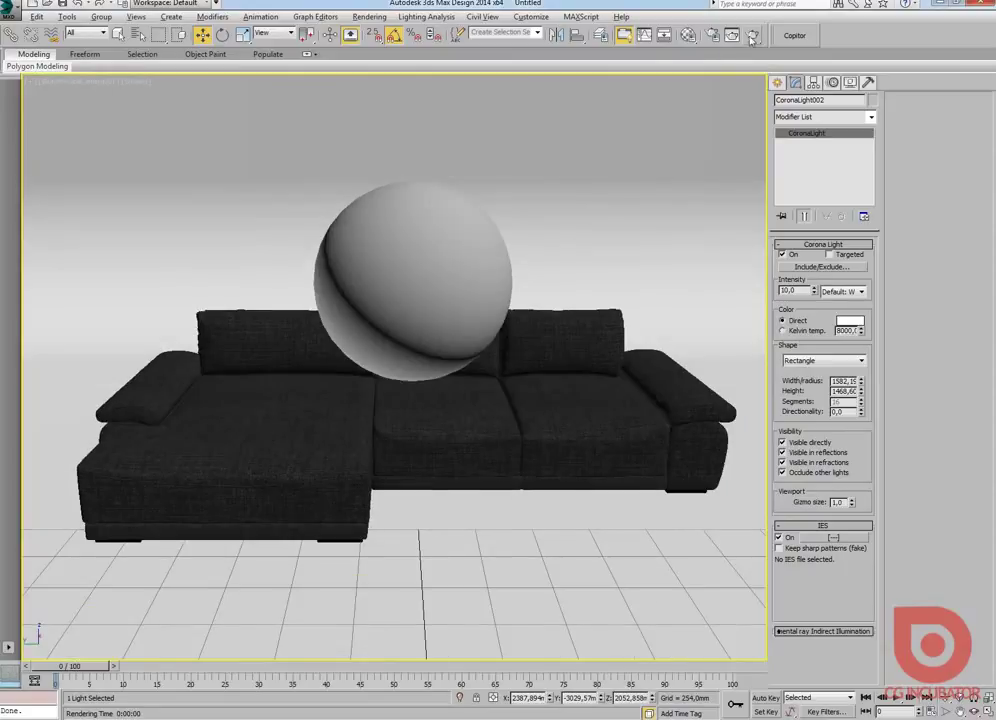
click(752, 35)
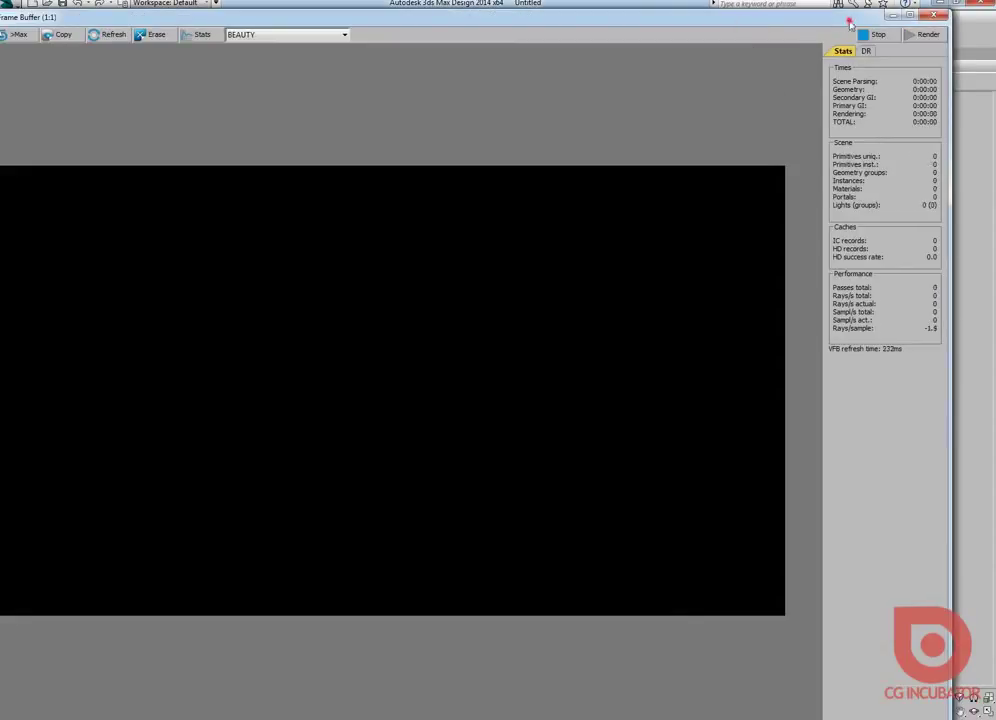